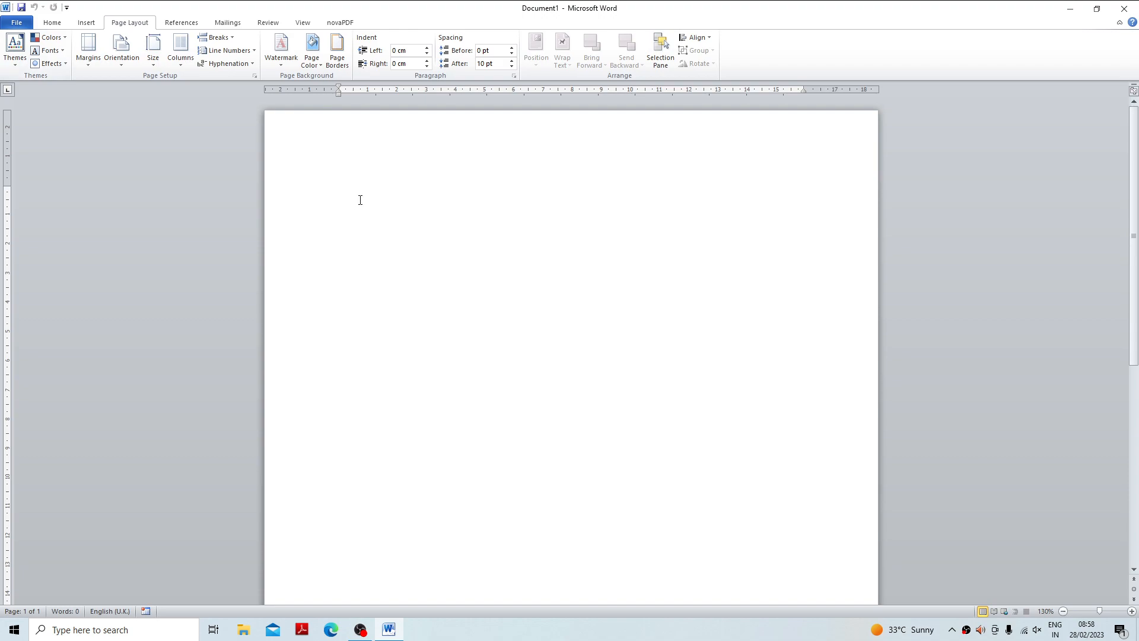
Fill the blank document with sample text using =rand(5,5) and justify all of it.
{"action": "type", "text": "=rand(5,5"}
{"action": "key", "text": "Return"}
{"action": "scroll", "coordinate": [368, 205], "scroll_direction": "up", "scroll_amount": 4}
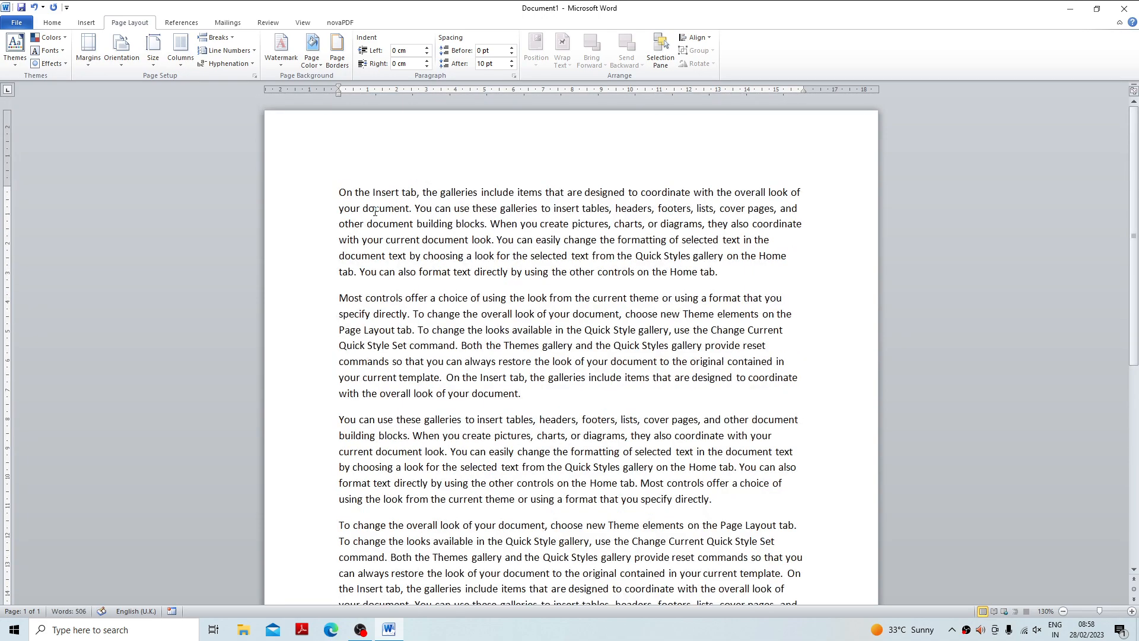
{"action": "key", "text": "ctrl+a"}
{"action": "key", "text": "ctrl+j"}
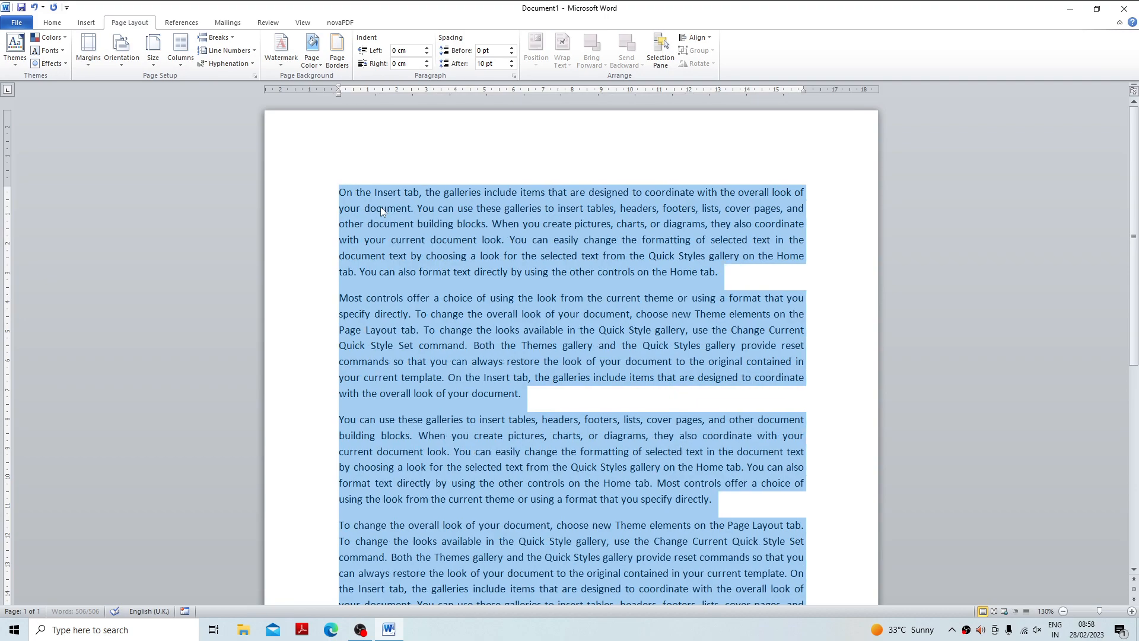
Add the heading "Ms Office" on its own line above the first paragraph, with "Office" capitalised.
{"action": "left_click", "coordinate": [338, 194]}
{"action": "type", "text": "Ms "}
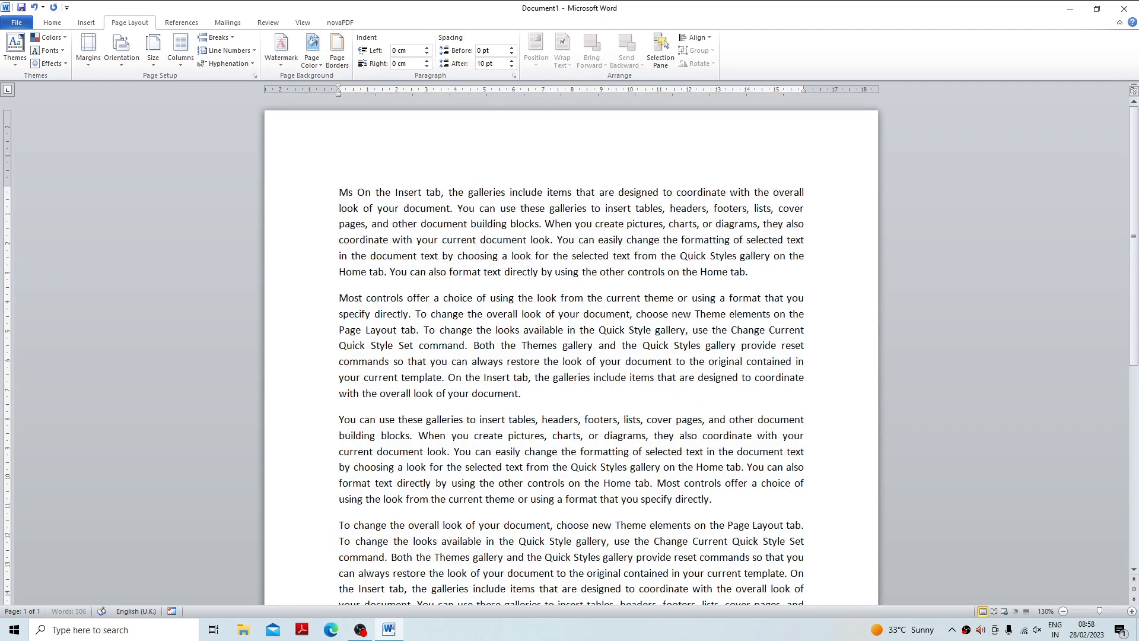
{"action": "type", "text": "office"}
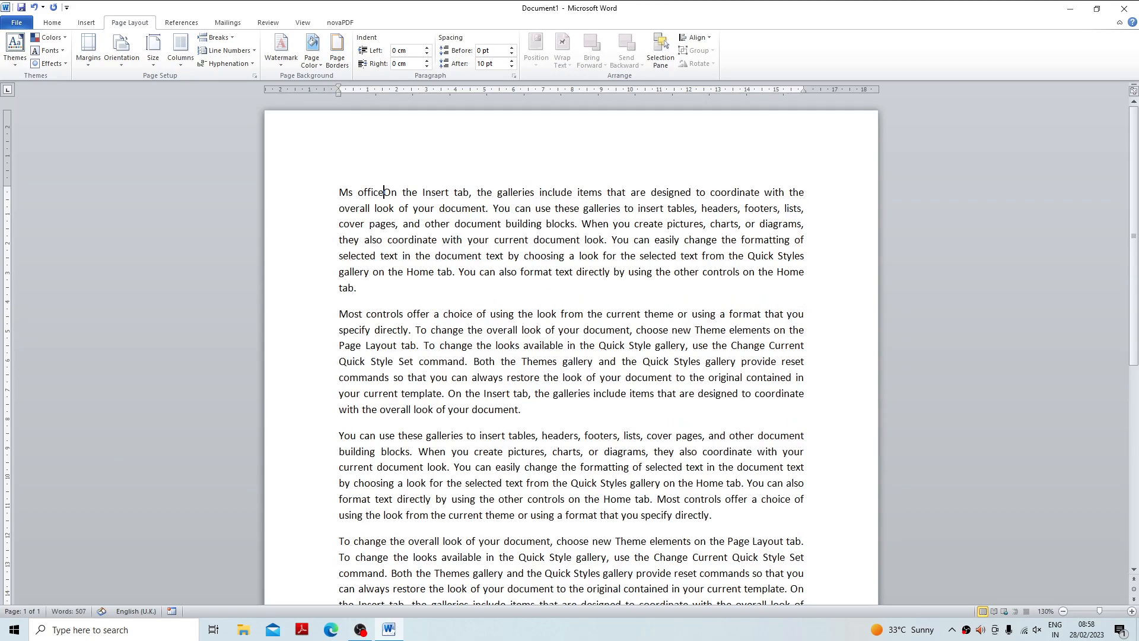
{"action": "key", "text": "Return"}
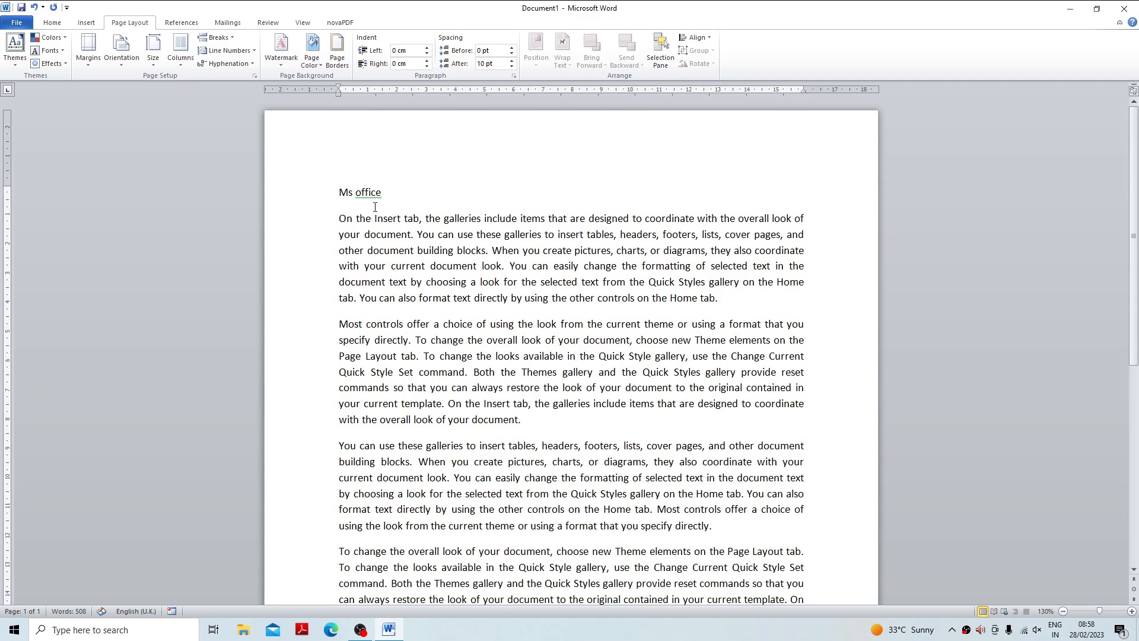
{"action": "right_click", "coordinate": [376, 194]}
{"action": "left_click", "coordinate": [411, 206]}
Try centring the "Ms Office" heading with a bottom border, then left-align it and remove the border.
{"action": "left_click", "coordinate": [279, 188]}
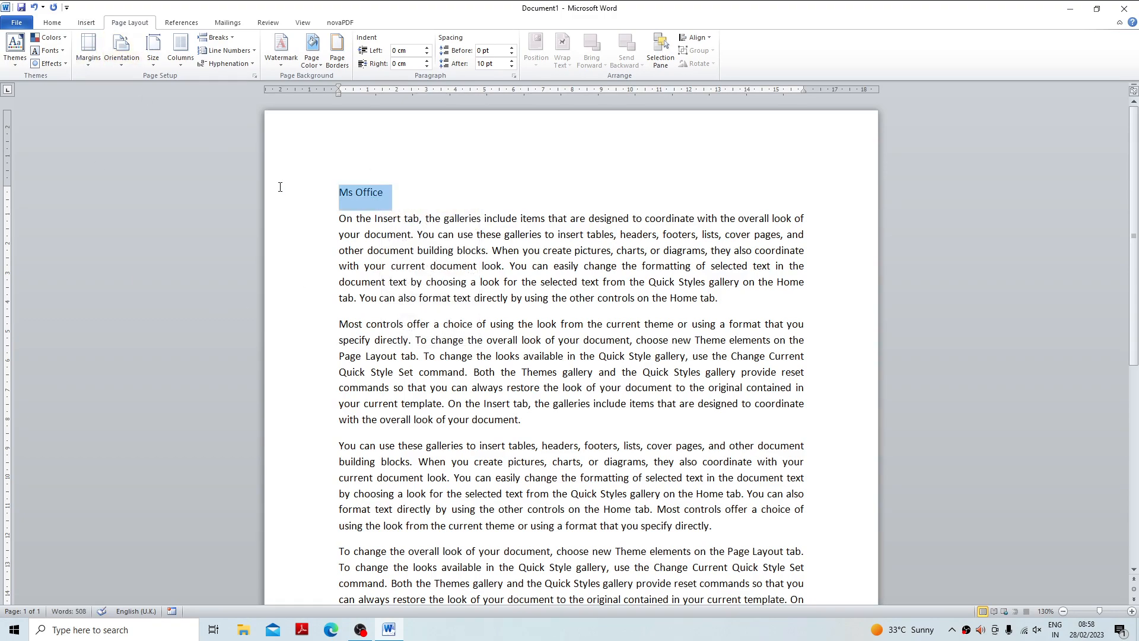
{"action": "left_click", "coordinate": [52, 22]}
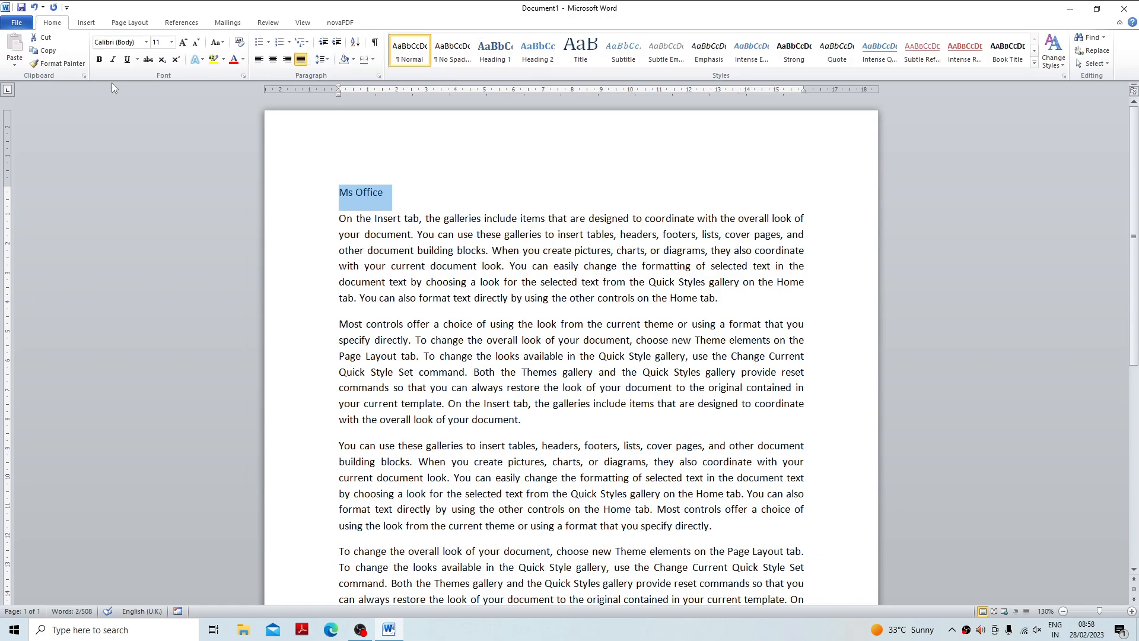
{"action": "left_click", "coordinate": [271, 61]}
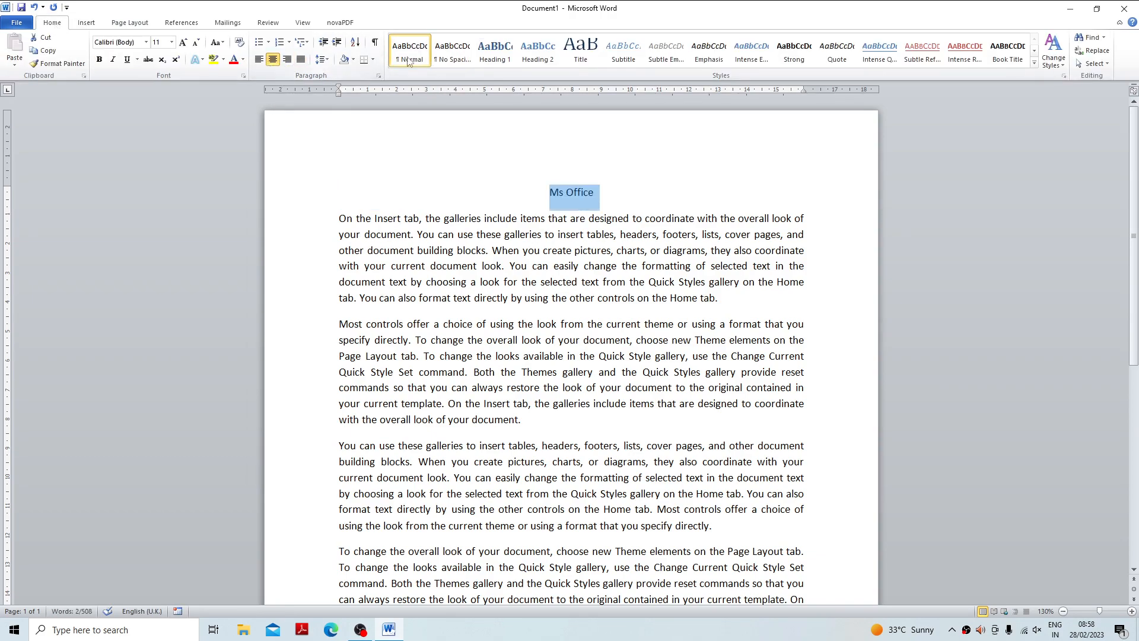
{"action": "left_click", "coordinate": [366, 62]}
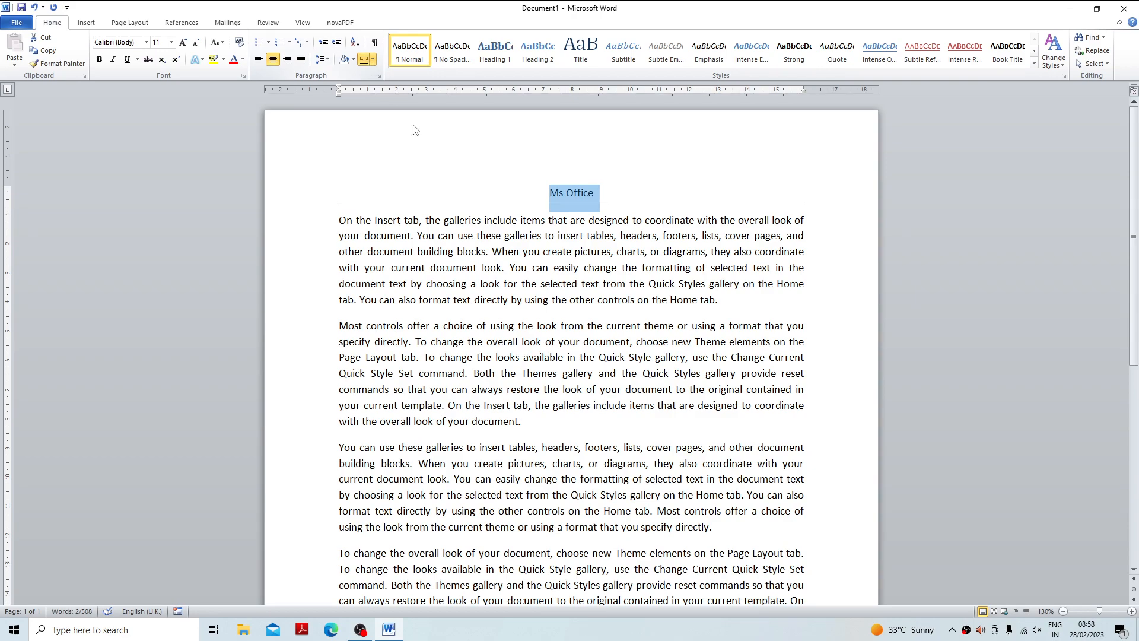
{"action": "left_click", "coordinate": [258, 59]}
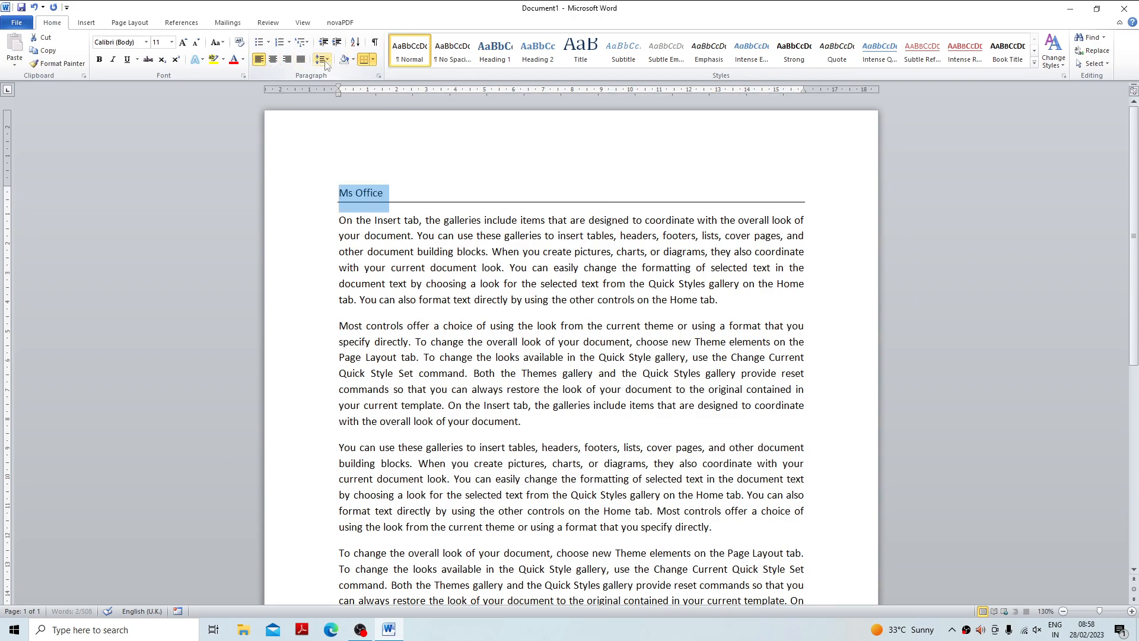
{"action": "left_click", "coordinate": [364, 61]}
{"action": "left_click", "coordinate": [406, 235]}
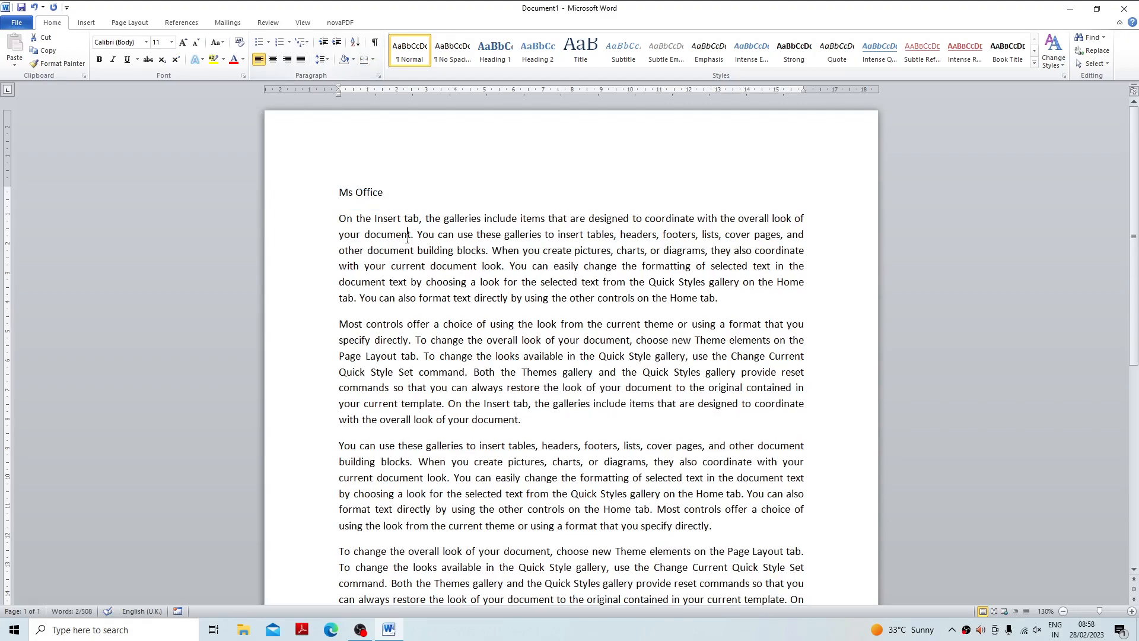
{"action": "left_click", "coordinate": [367, 235]}
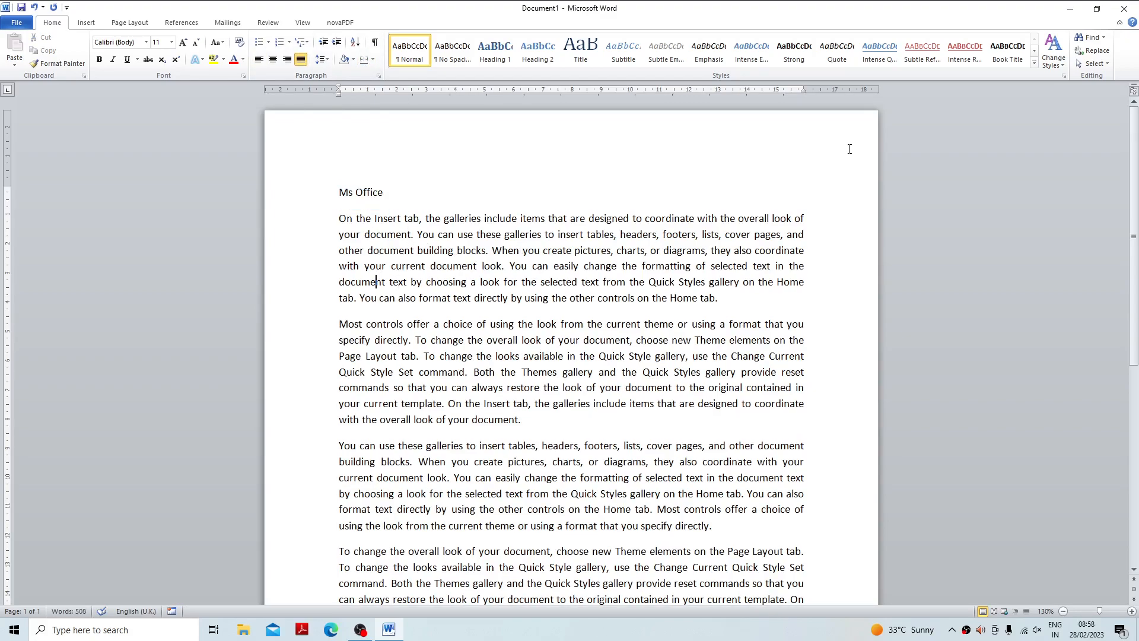
{"action": "left_click", "coordinate": [86, 23]}
{"action": "left_click", "coordinate": [128, 24]}
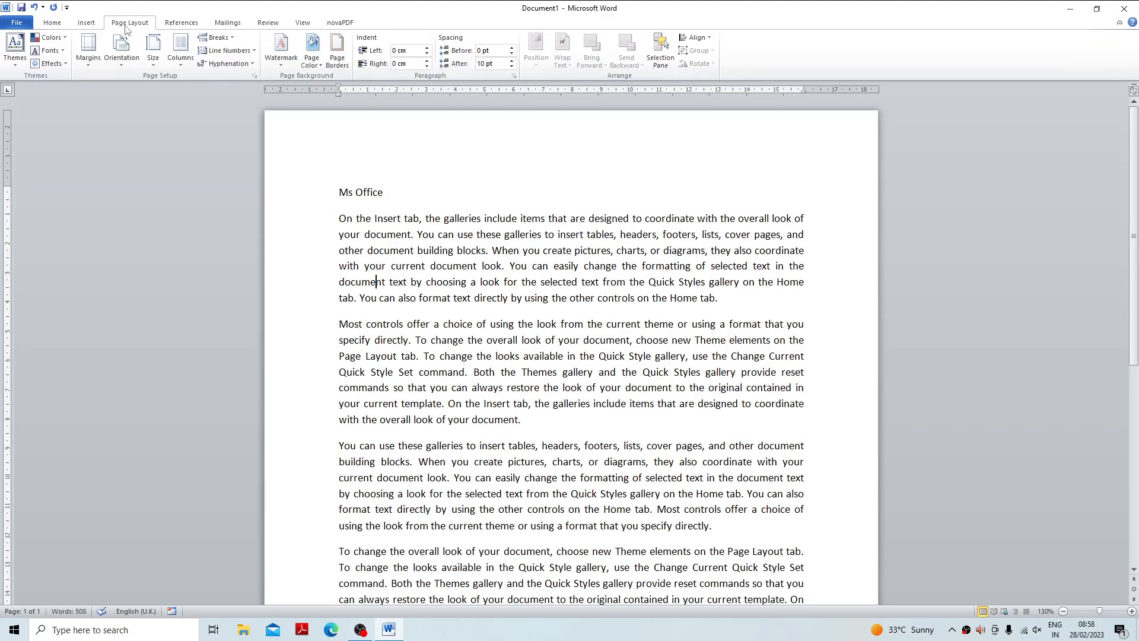
Apply the Title style to the "Ms Office" heading.
{"action": "left_click", "coordinate": [53, 23]}
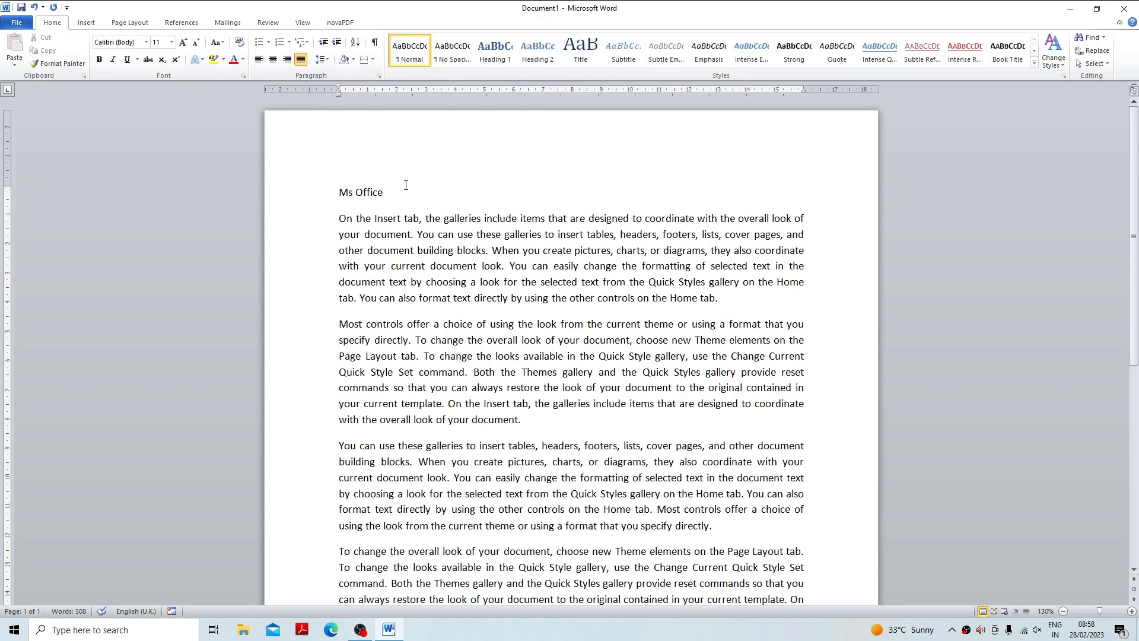
{"action": "left_click_drag", "start_coordinate": [406, 186], "coordinate": [339, 191]}
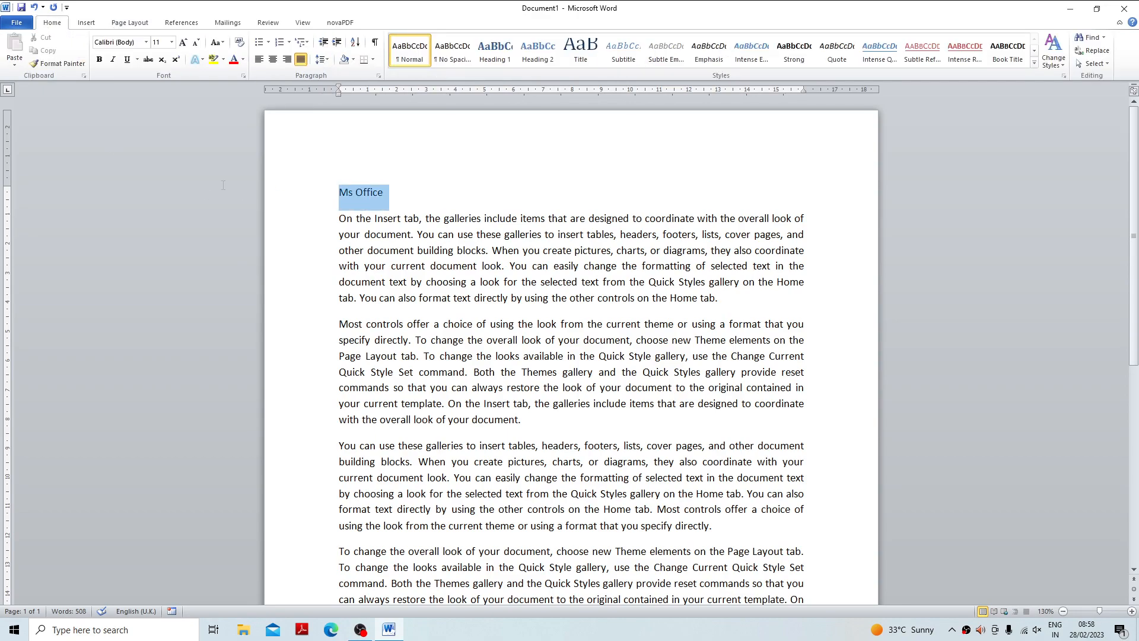
{"action": "left_click", "coordinate": [1034, 64]}
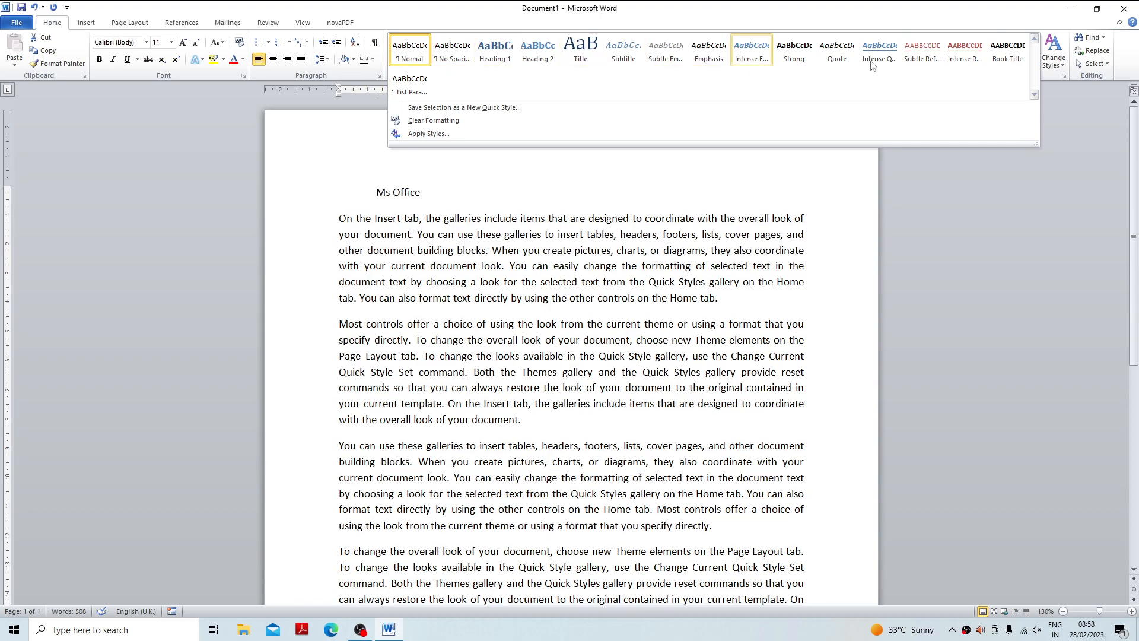
{"action": "left_click", "coordinate": [580, 51]}
Apply the Subtitle style to all body paragraphs below the heading.
{"action": "left_click_drag", "start_coordinate": [340, 245], "coordinate": [656, 398]}
{"action": "left_click", "coordinate": [1034, 64]}
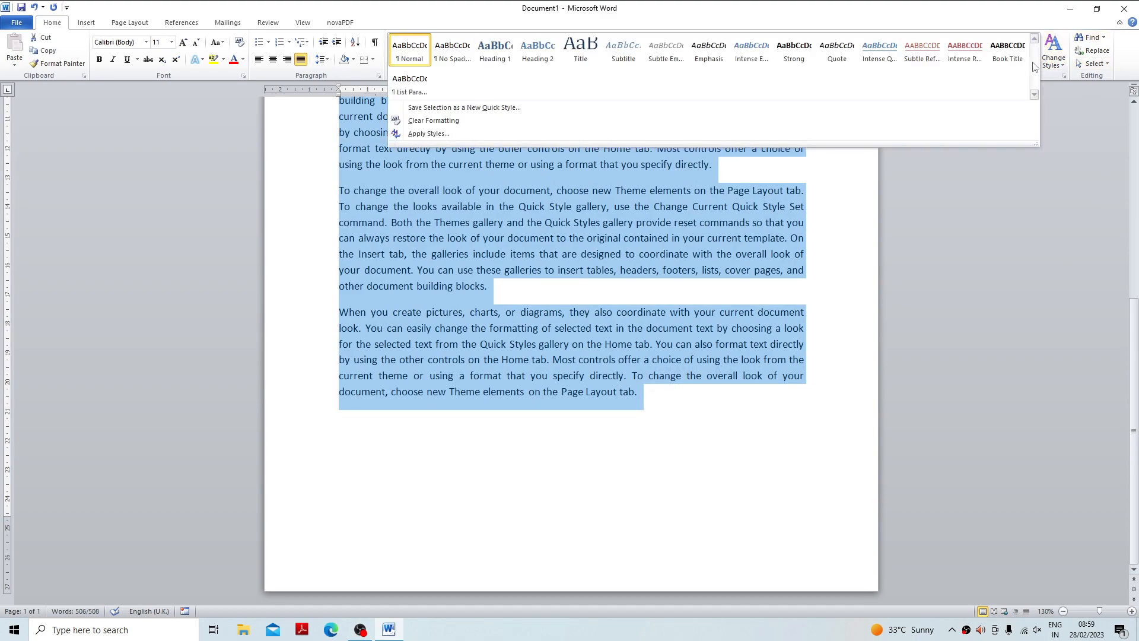
{"action": "left_click", "coordinate": [636, 55]}
{"action": "scroll", "coordinate": [611, 294], "scroll_direction": "up", "scroll_amount": 6}
{"action": "left_click", "coordinate": [499, 245]}
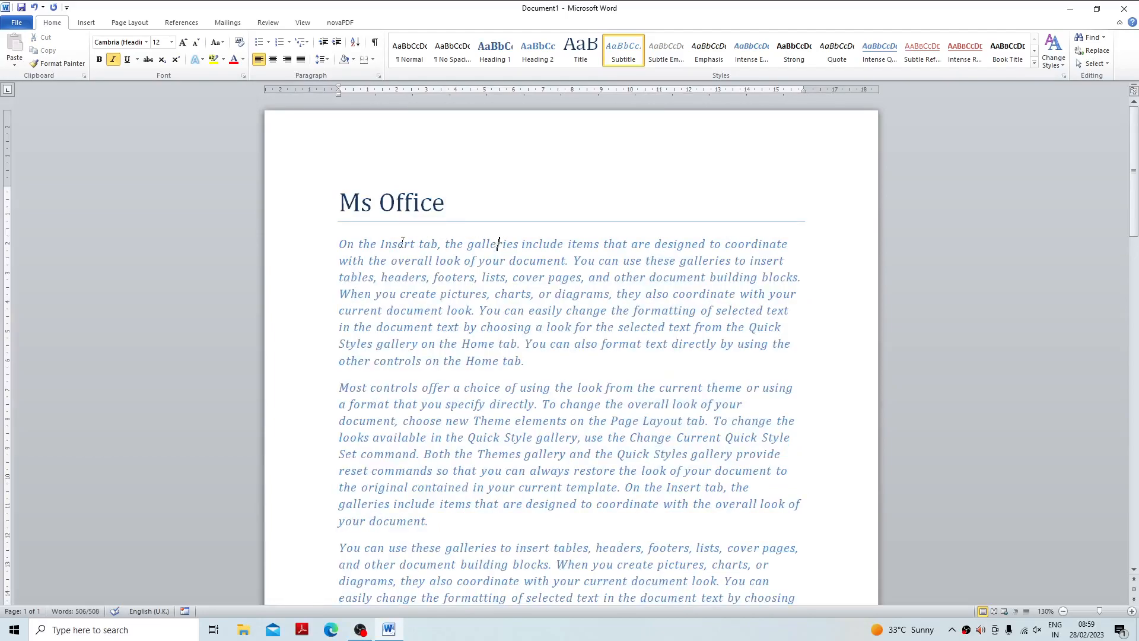
Draw a rectangle about 16.1 cm wide and 0.5 cm high below the heading and fit it above the body text with an added empty line.
{"action": "left_click", "coordinate": [86, 24]}
{"action": "left_click", "coordinate": [174, 52]}
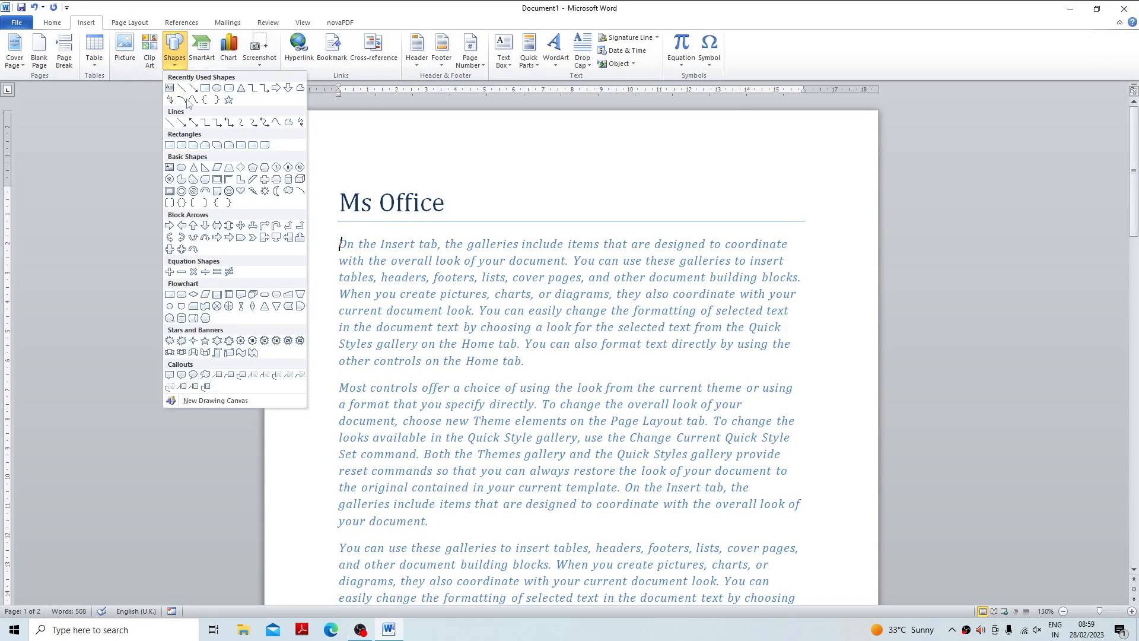
{"action": "left_click", "coordinate": [205, 88]}
{"action": "left_click_drag", "start_coordinate": [338, 227], "coordinate": [809, 243]}
{"action": "left_click", "coordinate": [338, 250]}
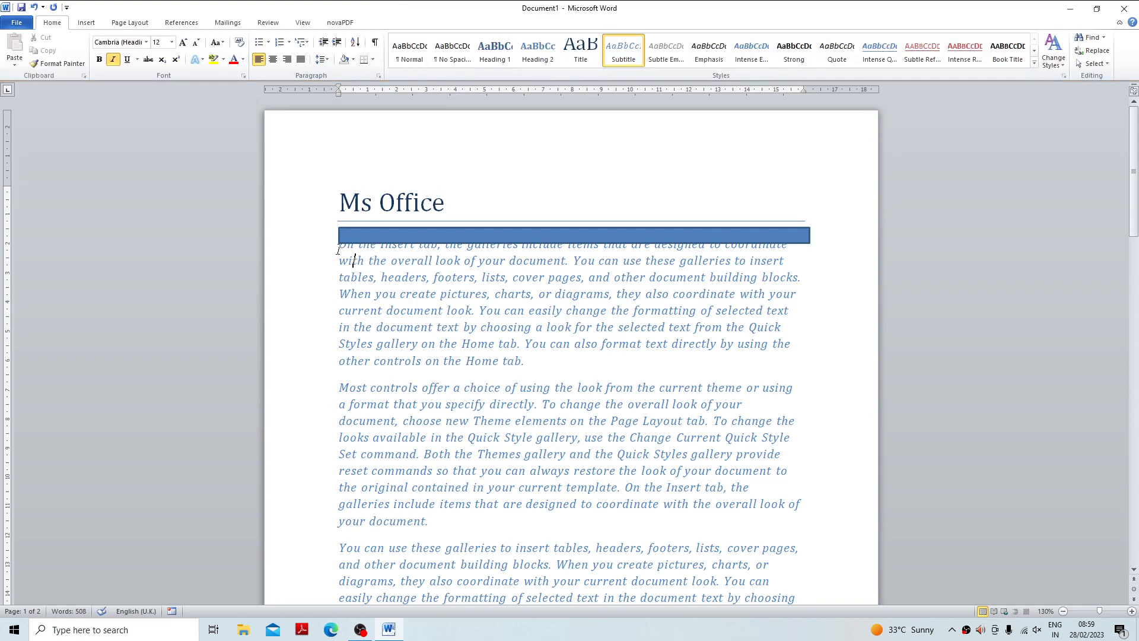
{"action": "key", "text": "Return"}
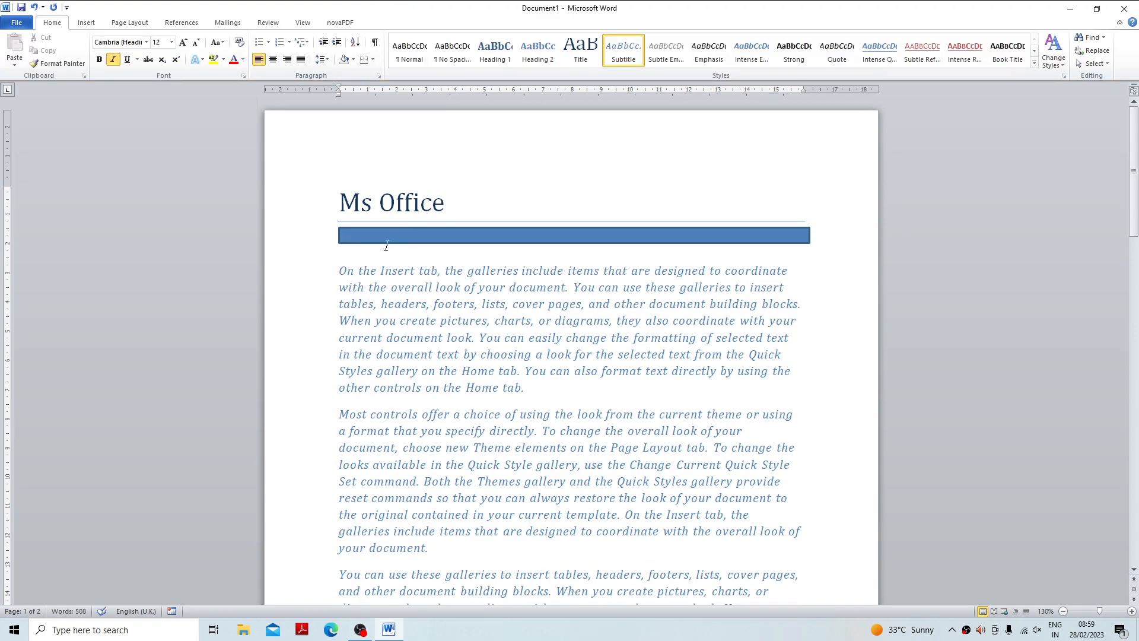
{"action": "left_click_drag", "start_coordinate": [408, 240], "coordinate": [408, 247]}
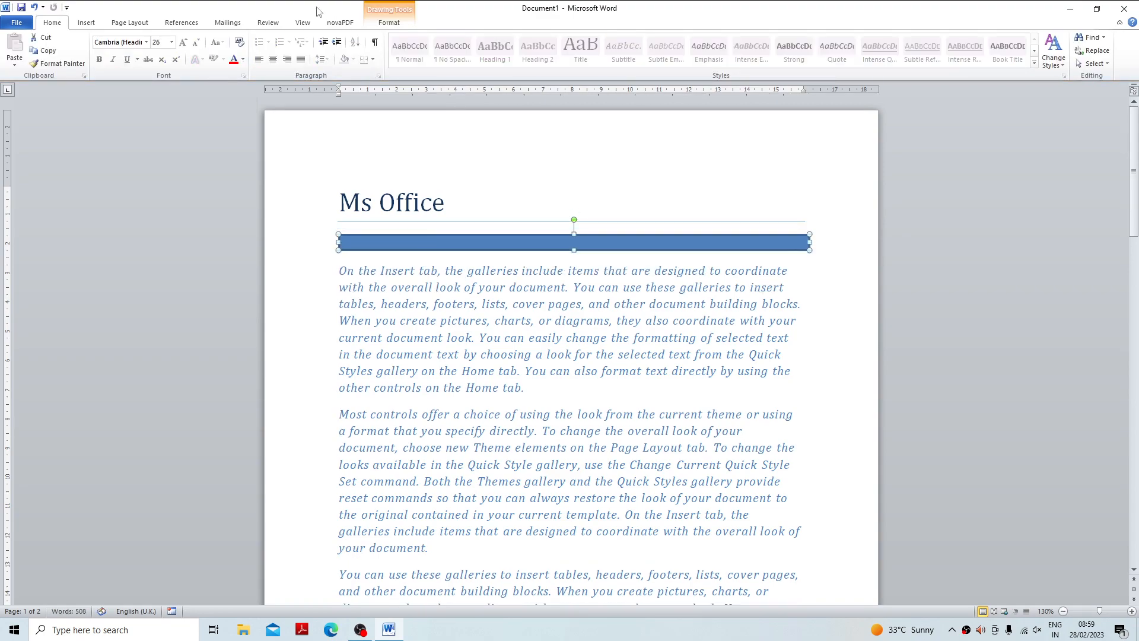
Give the rectangle the light blue gradient preset shape style.
{"action": "left_click", "coordinate": [387, 24]}
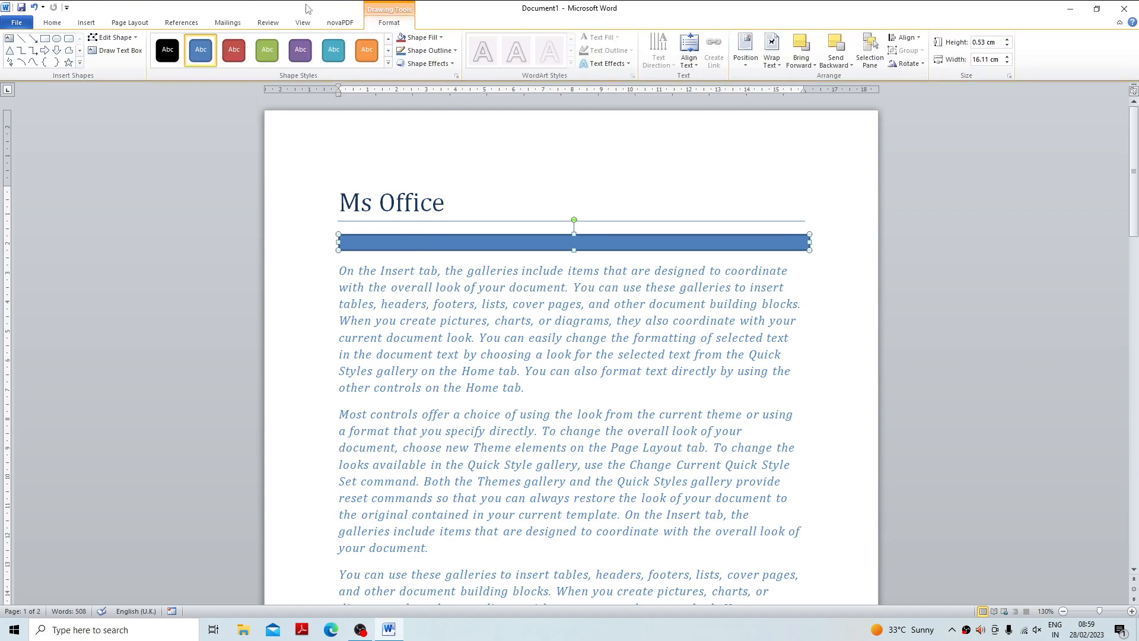
{"action": "left_click", "coordinate": [387, 65]}
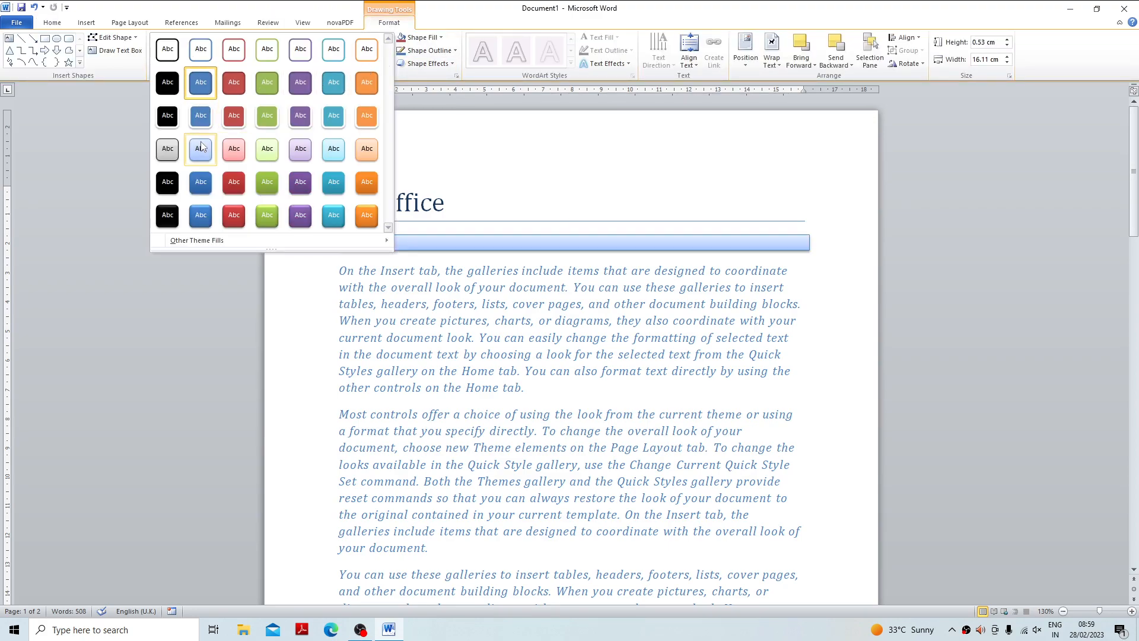
{"action": "left_click", "coordinate": [212, 161]}
{"action": "left_click", "coordinate": [512, 230]}
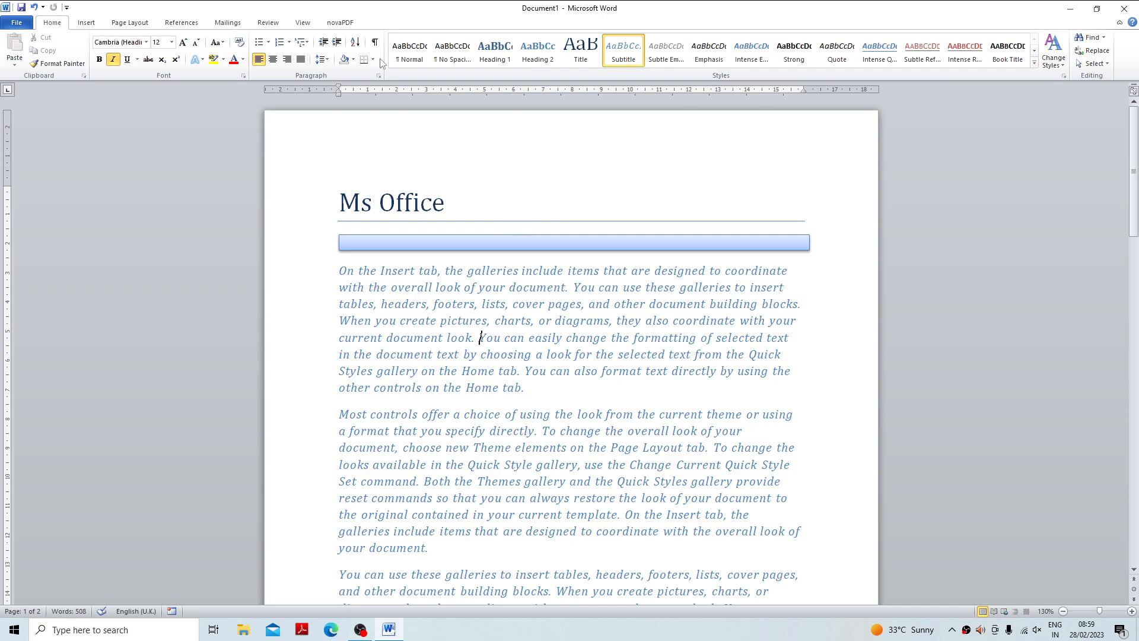
Preview the built-in themes, theme colours, theme fonts and theme effects on the document, and look at the margin presets.
{"action": "left_click", "coordinate": [131, 24]}
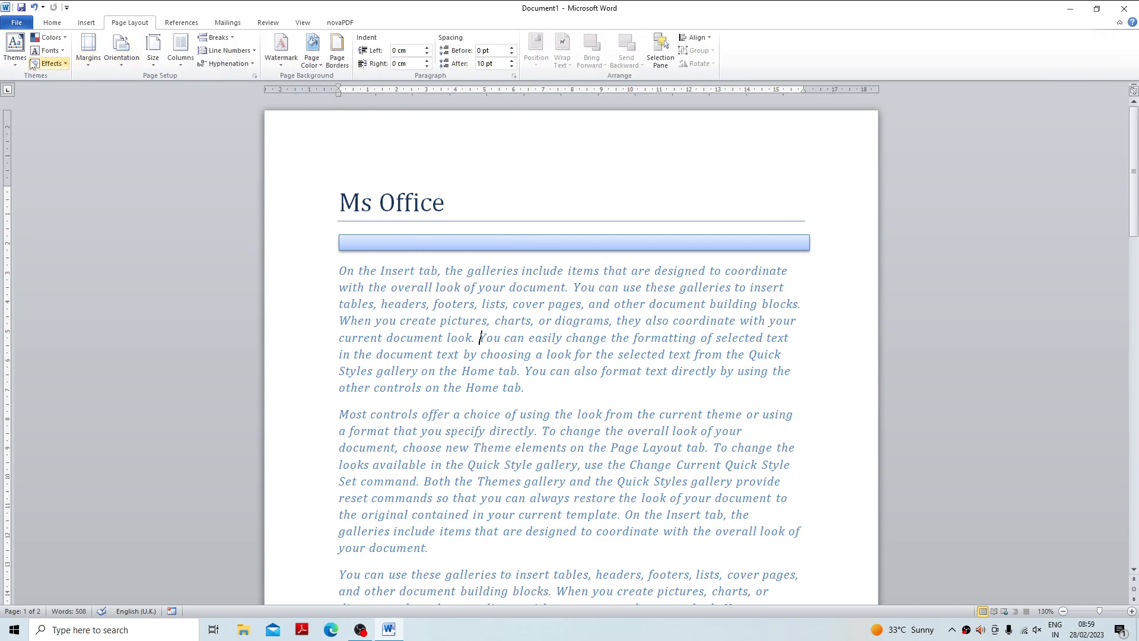
{"action": "left_click", "coordinate": [14, 47]}
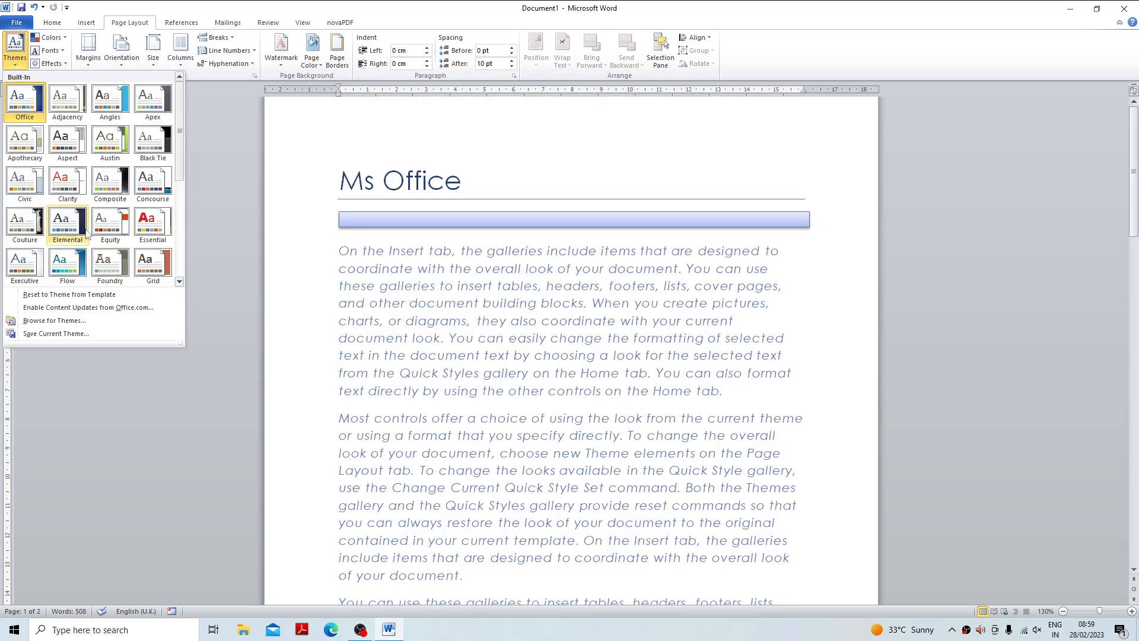
{"action": "left_click", "coordinate": [49, 37]}
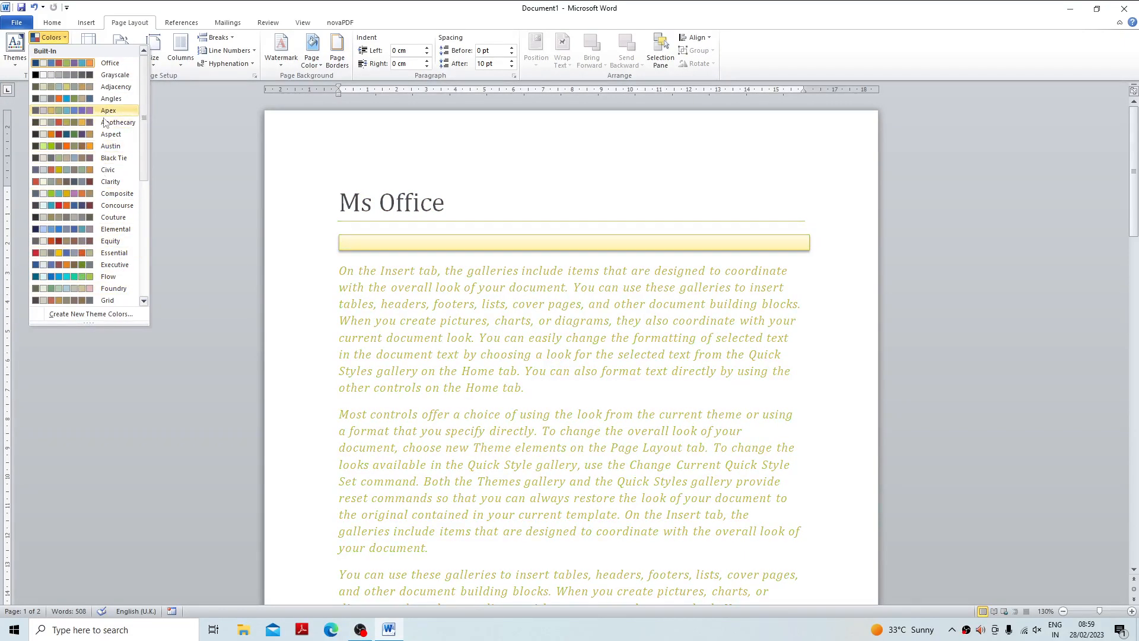
{"action": "left_click", "coordinate": [221, 191]}
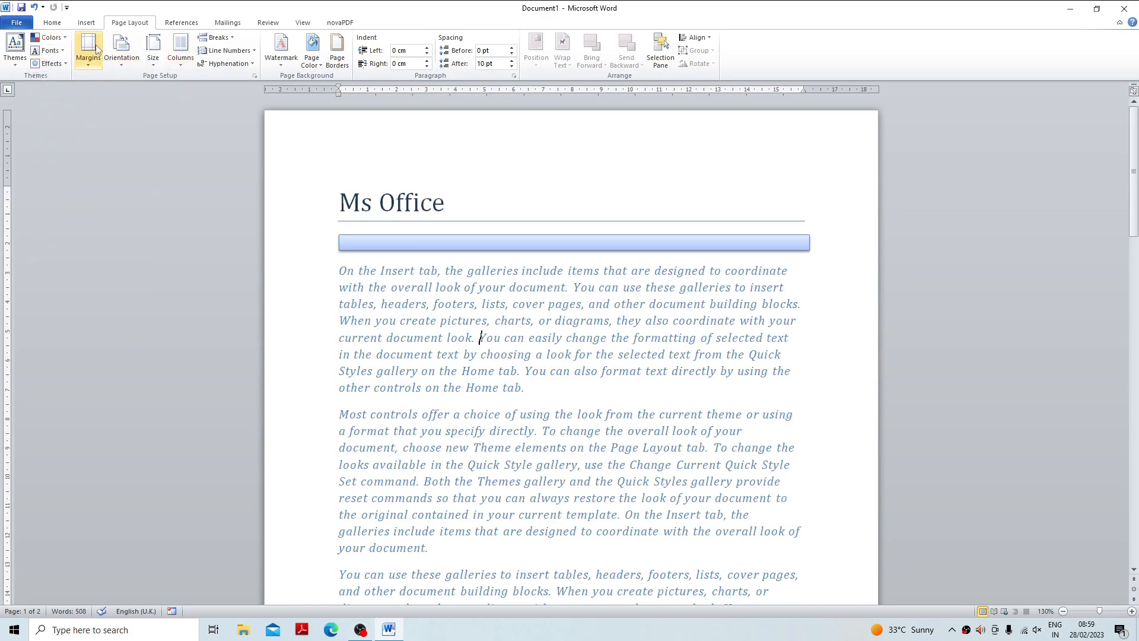
{"action": "left_click", "coordinate": [47, 54]}
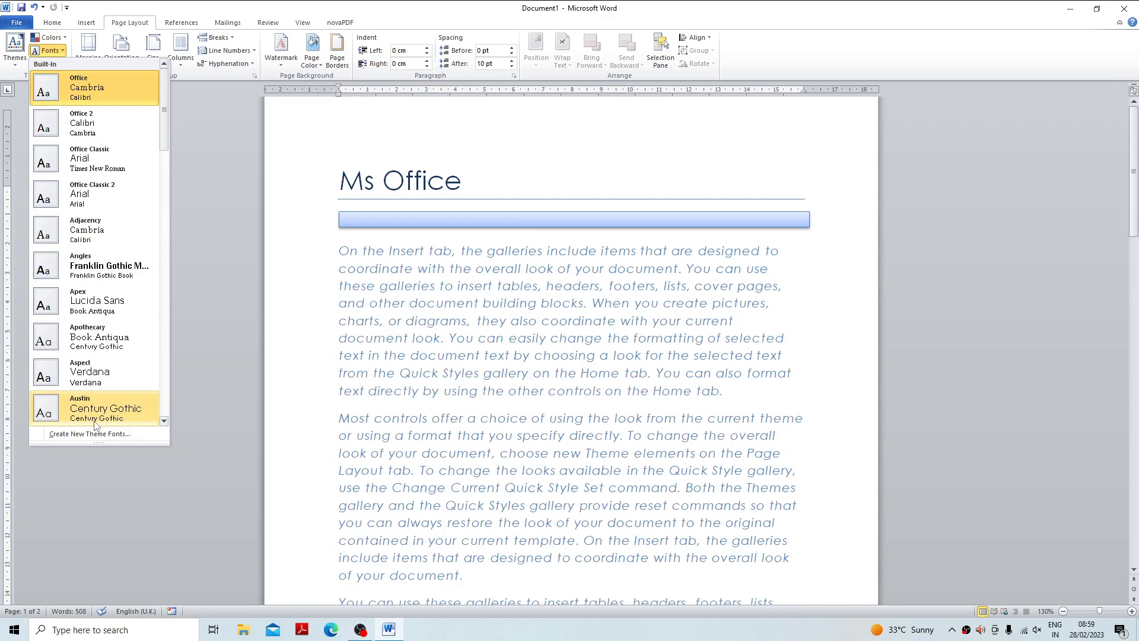
{"action": "left_click", "coordinate": [193, 155]}
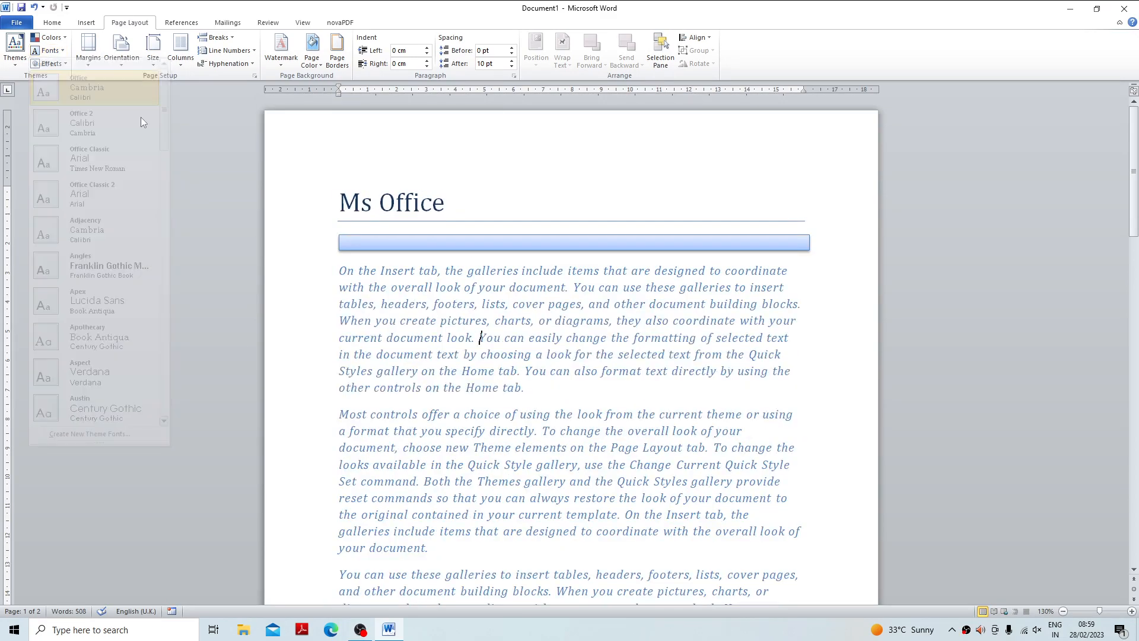
{"action": "left_click", "coordinate": [50, 63]}
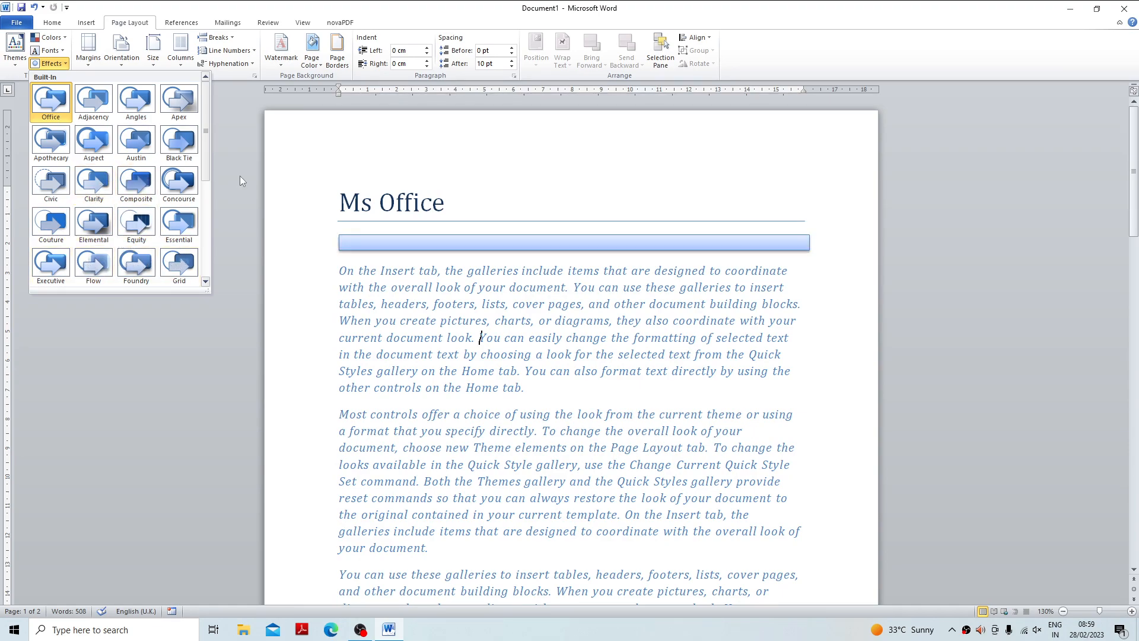
{"action": "left_click", "coordinate": [254, 167]}
{"action": "left_click", "coordinate": [89, 60]}
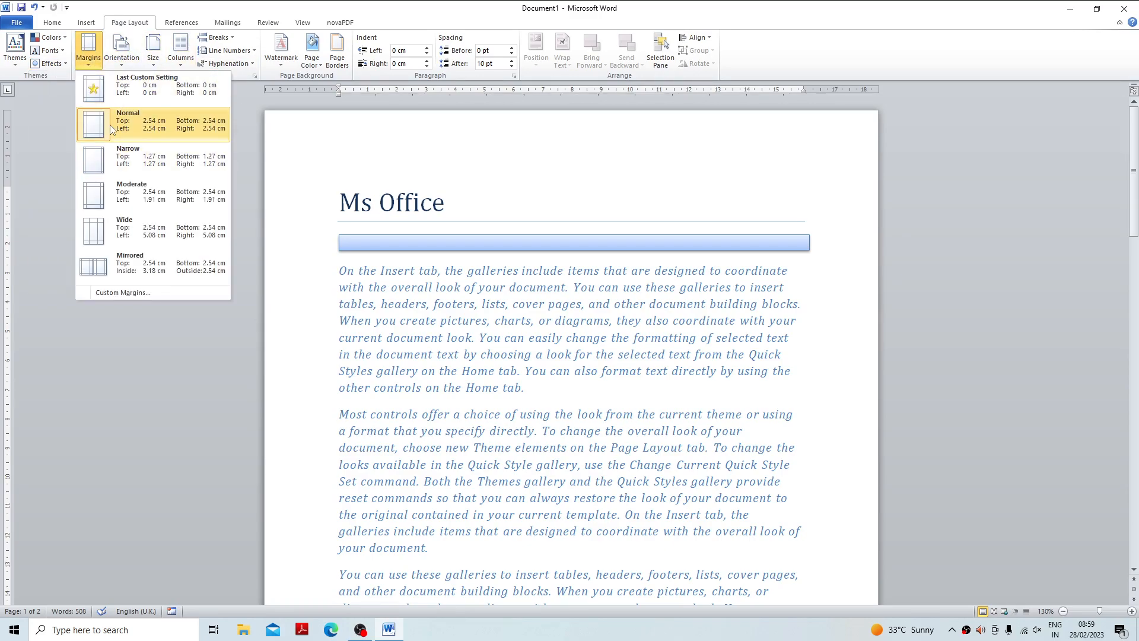
Delete the entire contents of the document.
{"action": "left_click", "coordinate": [572, 356]}
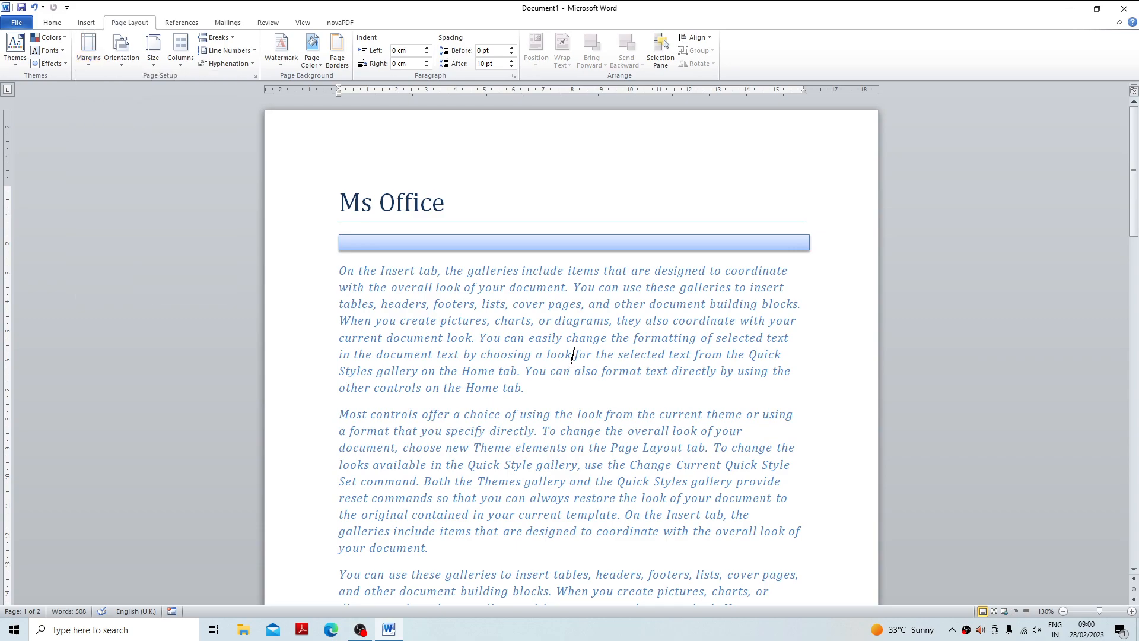
{"action": "key", "text": "ctrl+a"}
{"action": "key", "text": "Delete"}
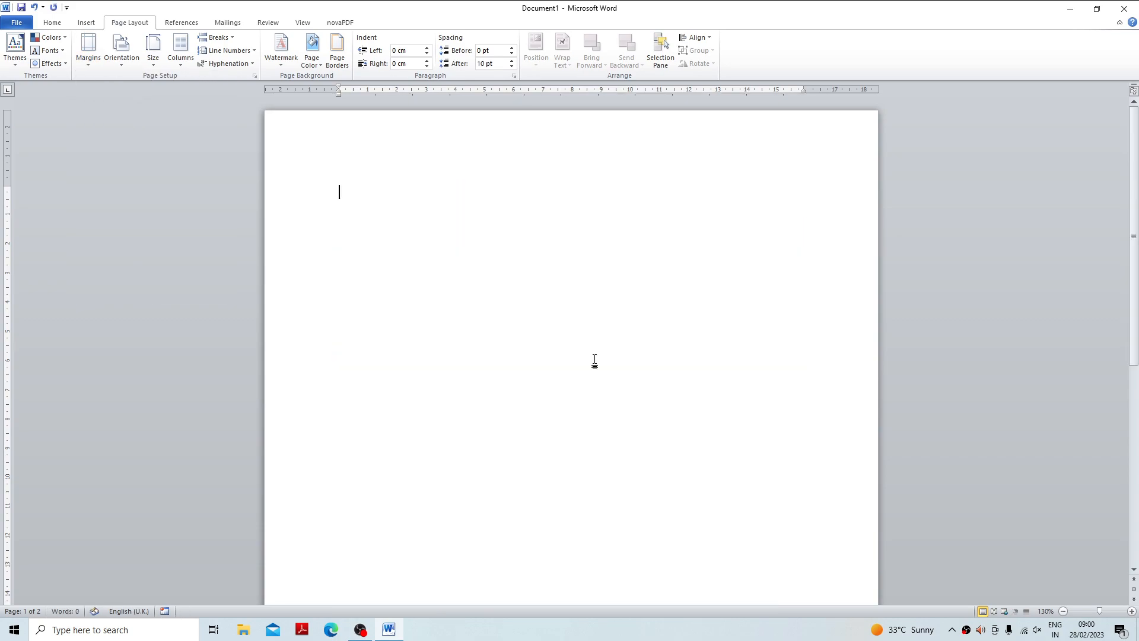
Fill the empty document with generated sample text using =rand(50,5).
{"action": "type", "text": "=rand(50,5)"}
{"action": "key", "text": "Return"}
Justify all the text in the document and go to page 1.
{"action": "key", "text": "ctrl+a"}
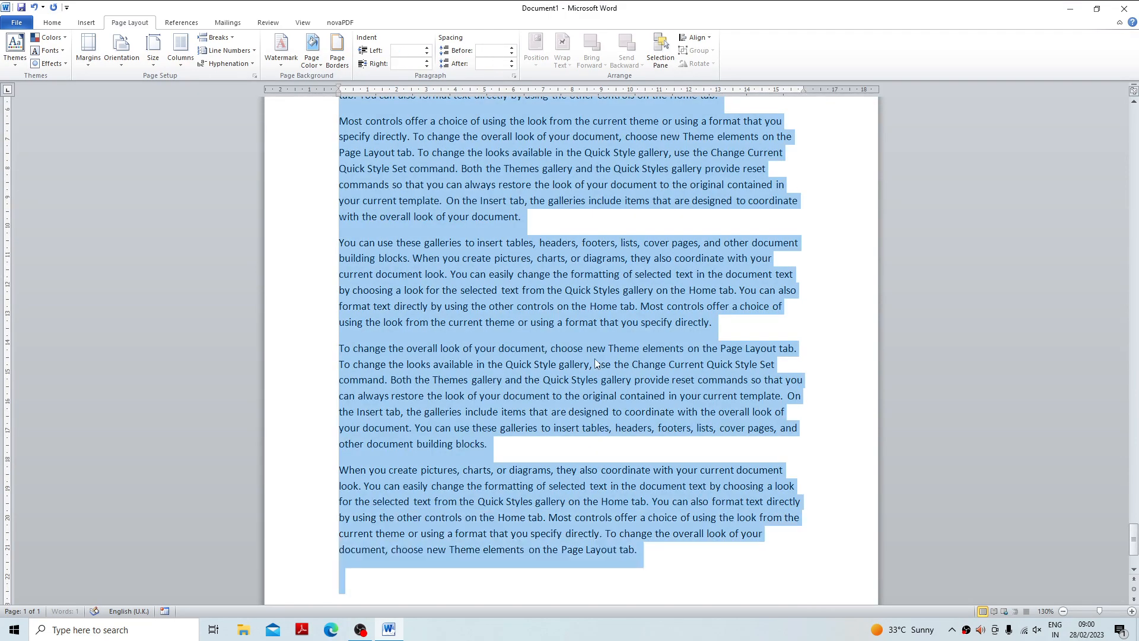
{"action": "key", "text": "ctrl+j"}
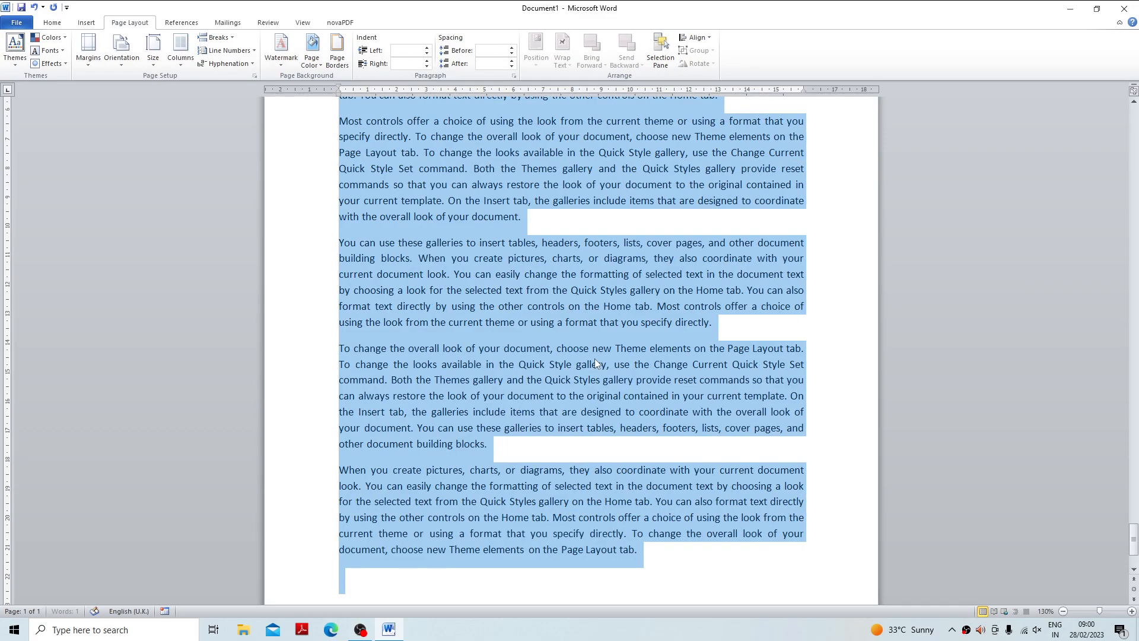
{"action": "key", "text": "ctrl+g"}
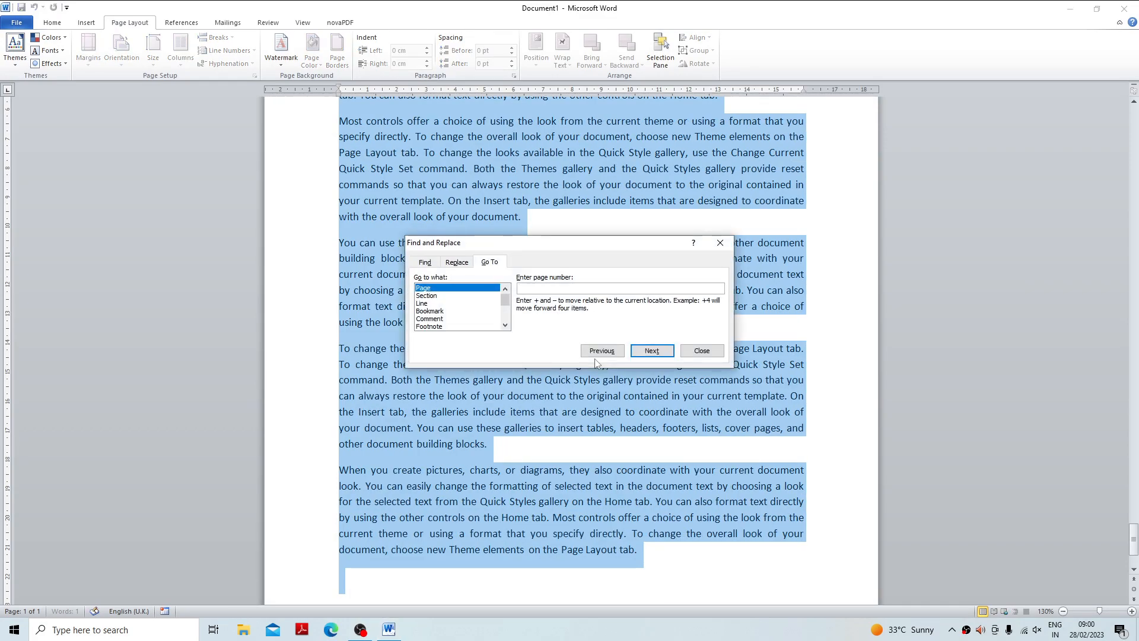
{"action": "type", "text": "1"}
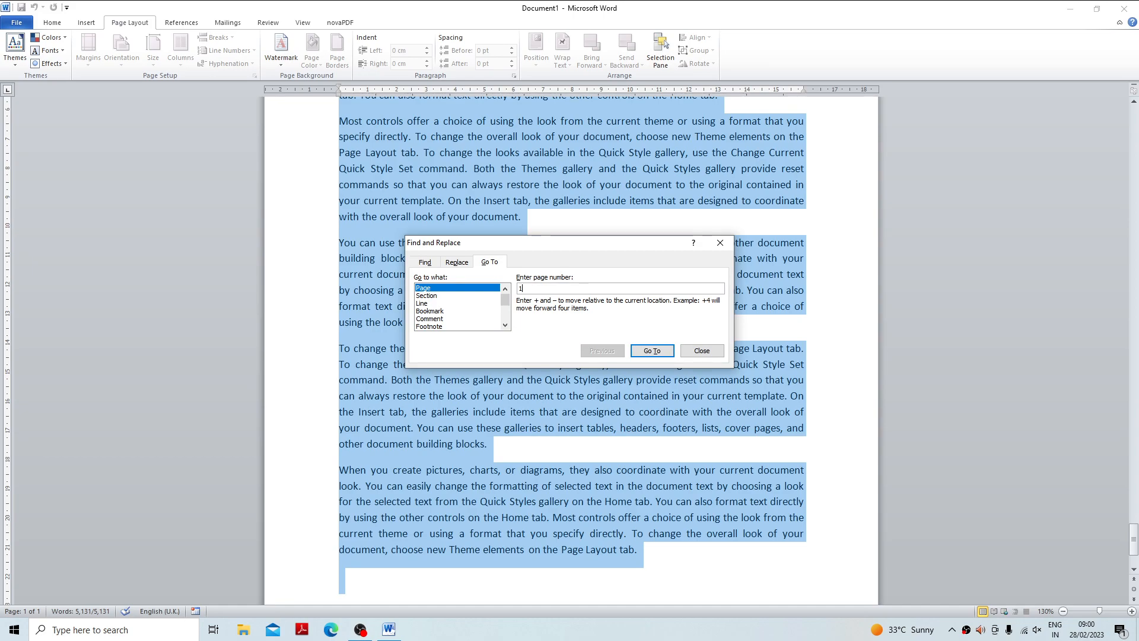
{"action": "left_click", "coordinate": [653, 351]}
{"action": "left_click", "coordinate": [701, 350]}
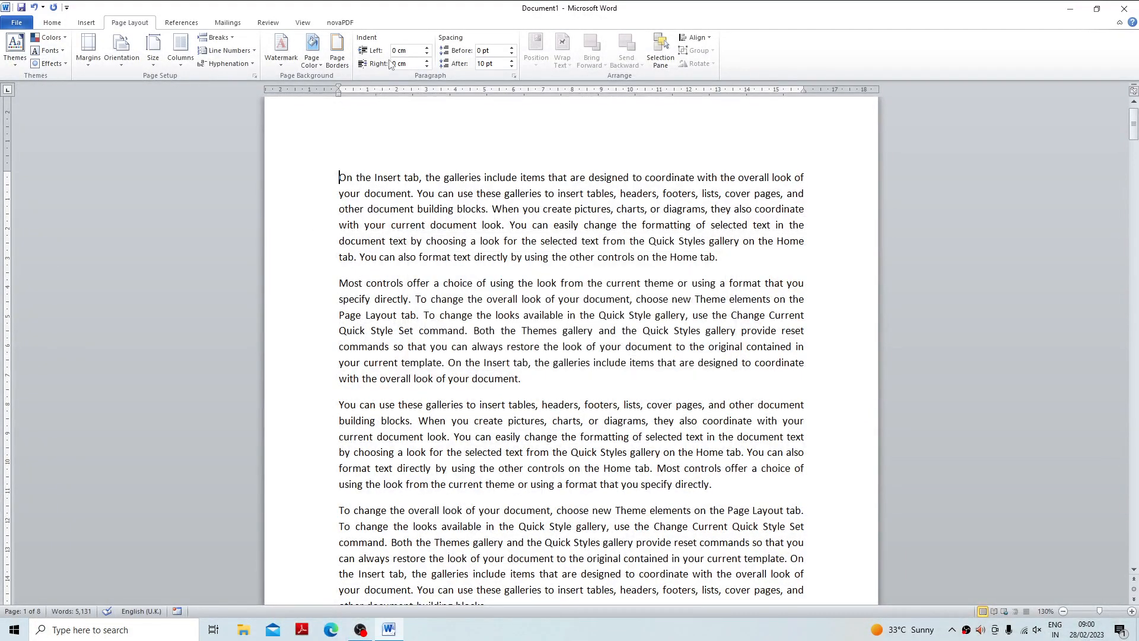
Try the Narrow and Wide margin presets on the document with several pages in view, and restore the Normal margins.
{"action": "left_click", "coordinate": [1063, 611]}
{"action": "left_click", "coordinate": [1063, 611]}
{"action": "left_click", "coordinate": [1063, 611]}
{"action": "left_click", "coordinate": [1063, 611]}
{"action": "left_click", "coordinate": [1063, 611]}
{"action": "left_click", "coordinate": [1063, 611]}
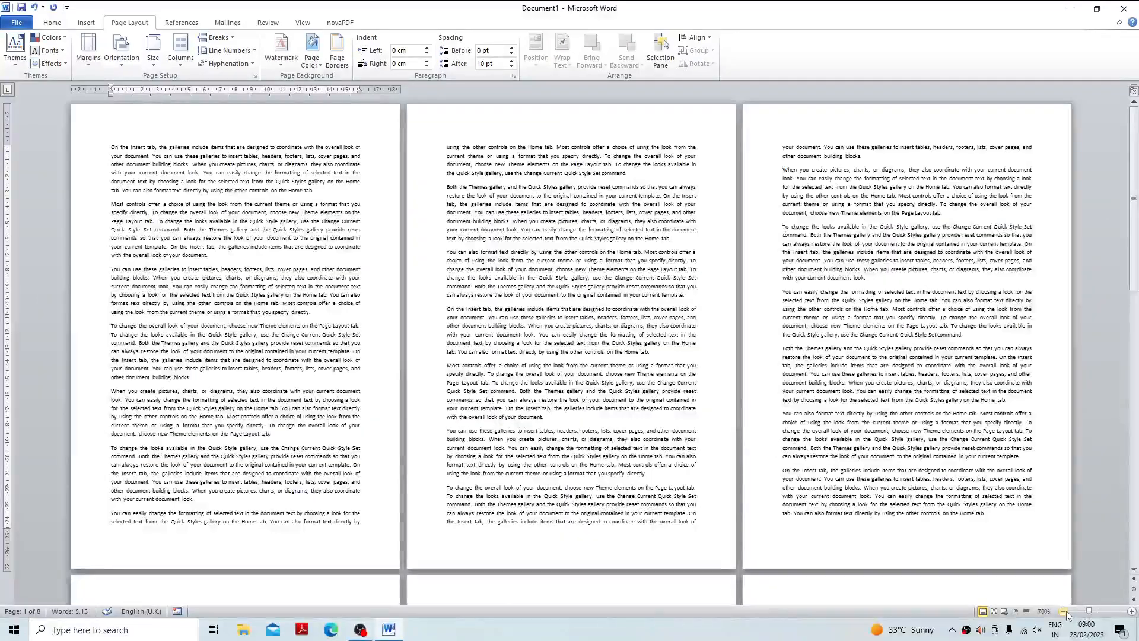
{"action": "left_click", "coordinate": [1063, 611]}
{"action": "left_click", "coordinate": [88, 51]}
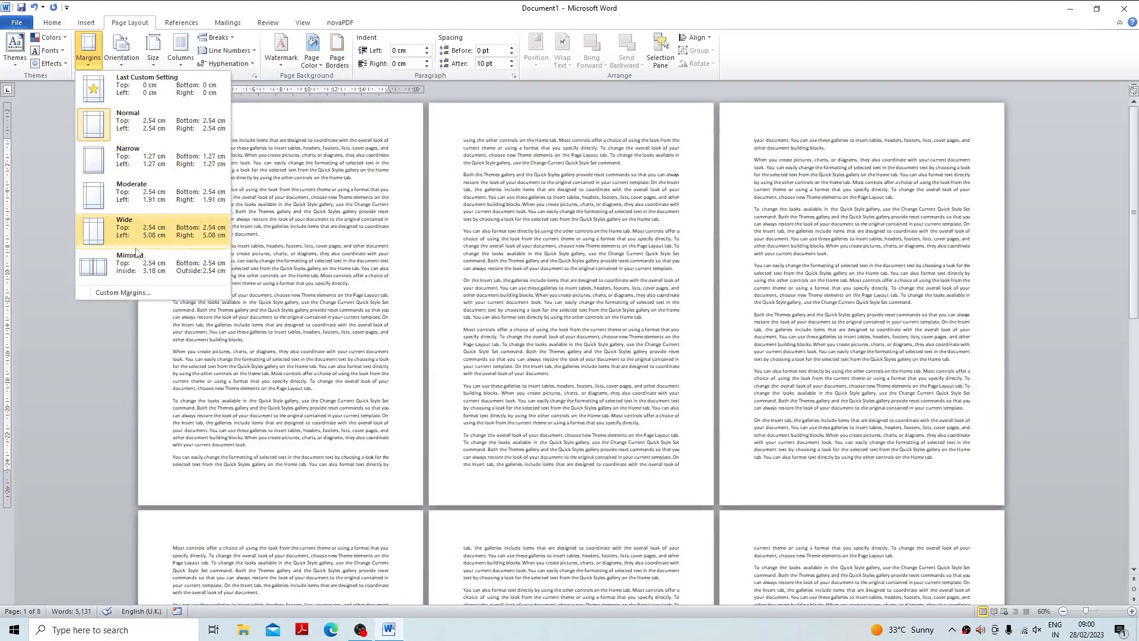
{"action": "left_click", "coordinate": [124, 160]}
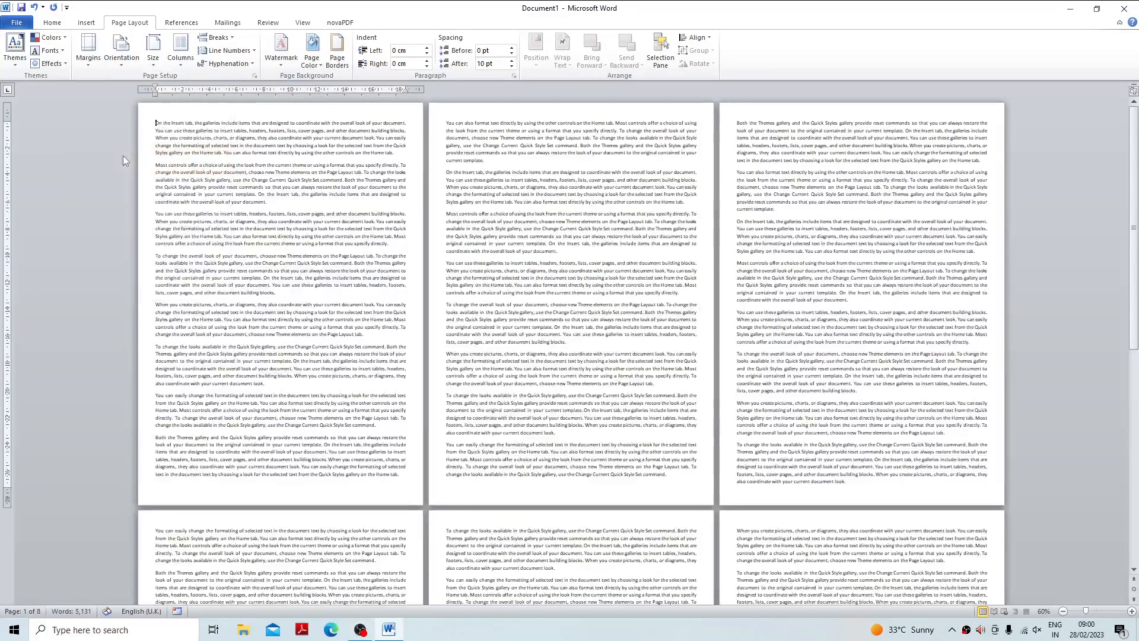
{"action": "left_click", "coordinate": [88, 50]}
{"action": "left_click", "coordinate": [134, 220]}
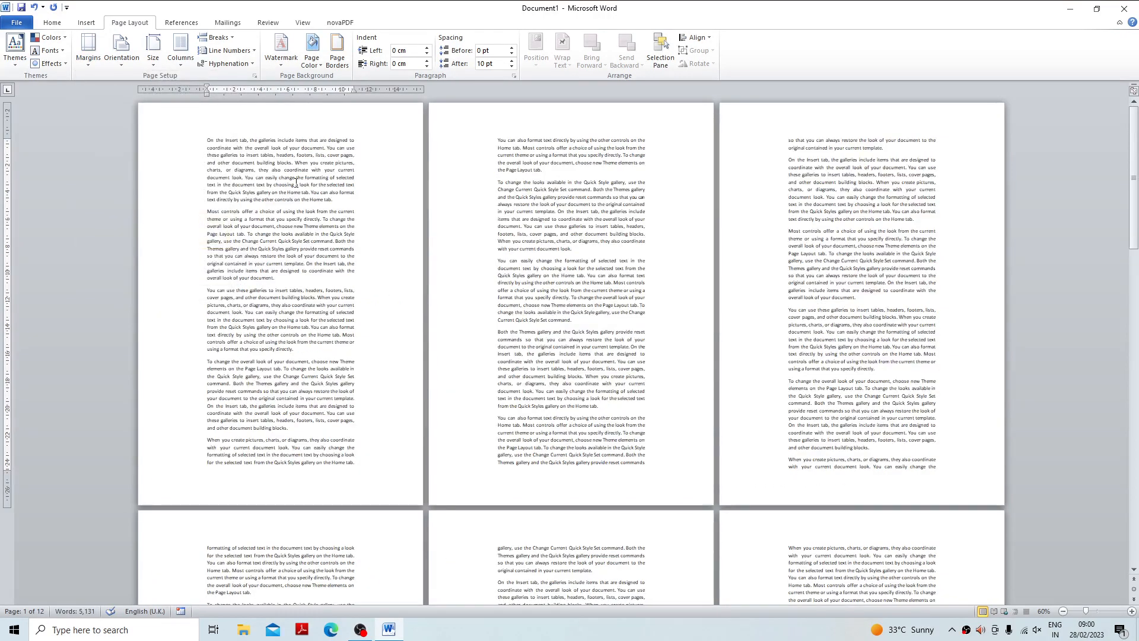
{"action": "left_click", "coordinate": [87, 69]}
{"action": "left_click", "coordinate": [124, 127]}
Set a 1 cm gutter in the custom margin settings.
{"action": "left_click", "coordinate": [88, 60]}
{"action": "left_click", "coordinate": [125, 292]}
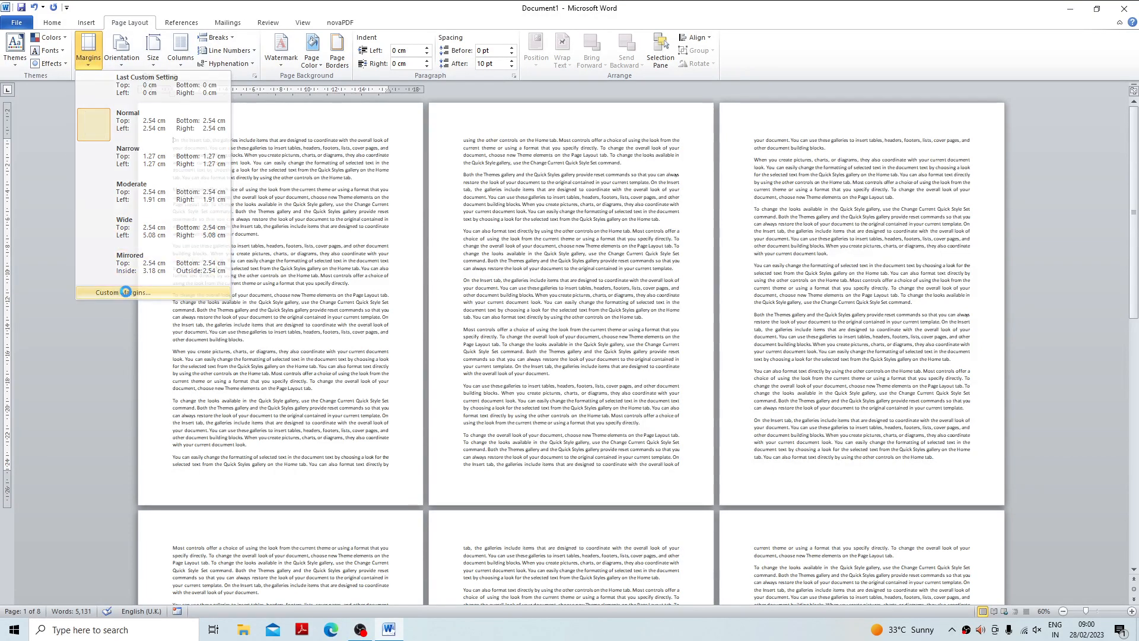
{"action": "left_click_drag", "start_coordinate": [581, 151], "coordinate": [694, 98]}
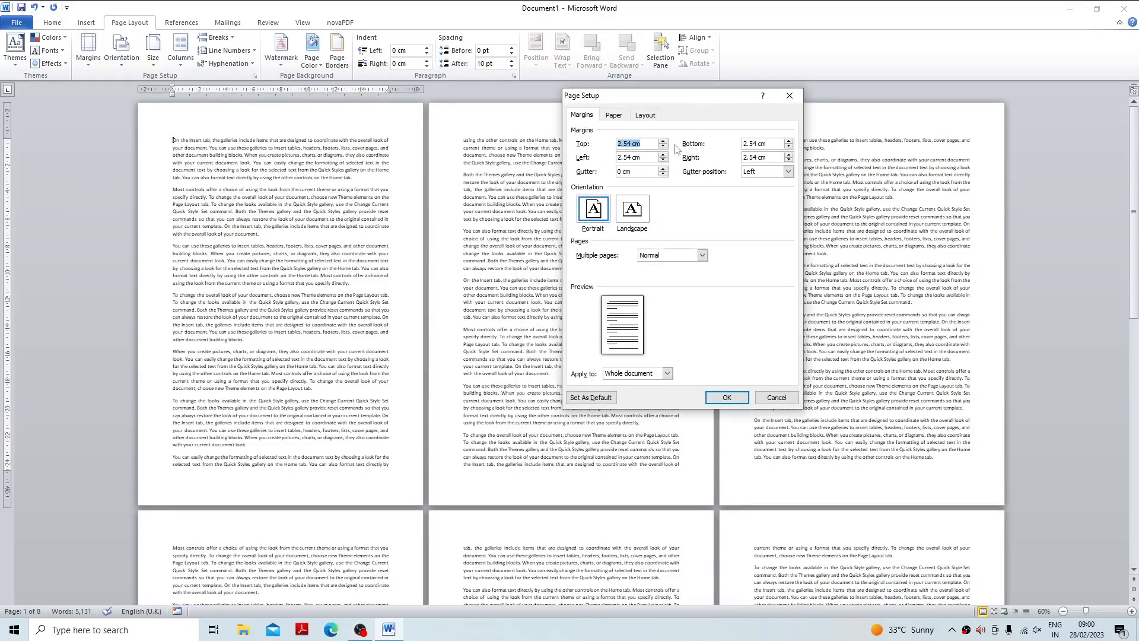
{"action": "left_click", "coordinate": [648, 157]}
{"action": "key", "text": "Tab"}
{"action": "key", "text": "shift+Tab"}
{"action": "left_click", "coordinate": [663, 168]}
{"action": "left_click", "coordinate": [663, 169]}
{"action": "left_click", "coordinate": [663, 169]}
{"action": "left_click", "coordinate": [662, 169]}
Try the Top gutter position, return it to Left, and apply the page setup to the whole document.
{"action": "left_click", "coordinate": [788, 172]}
{"action": "left_click", "coordinate": [754, 183]}
{"action": "left_click", "coordinate": [789, 171]}
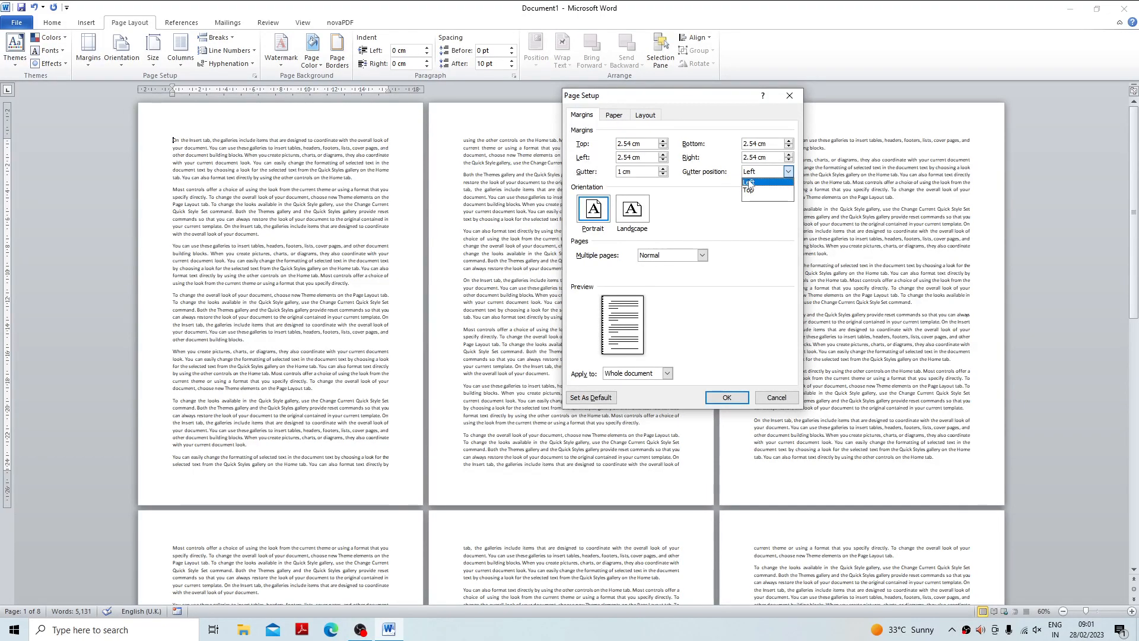
{"action": "left_click", "coordinate": [751, 194]}
{"action": "left_click", "coordinate": [788, 172]}
{"action": "left_click", "coordinate": [753, 183]}
{"action": "left_click", "coordinate": [732, 404]}
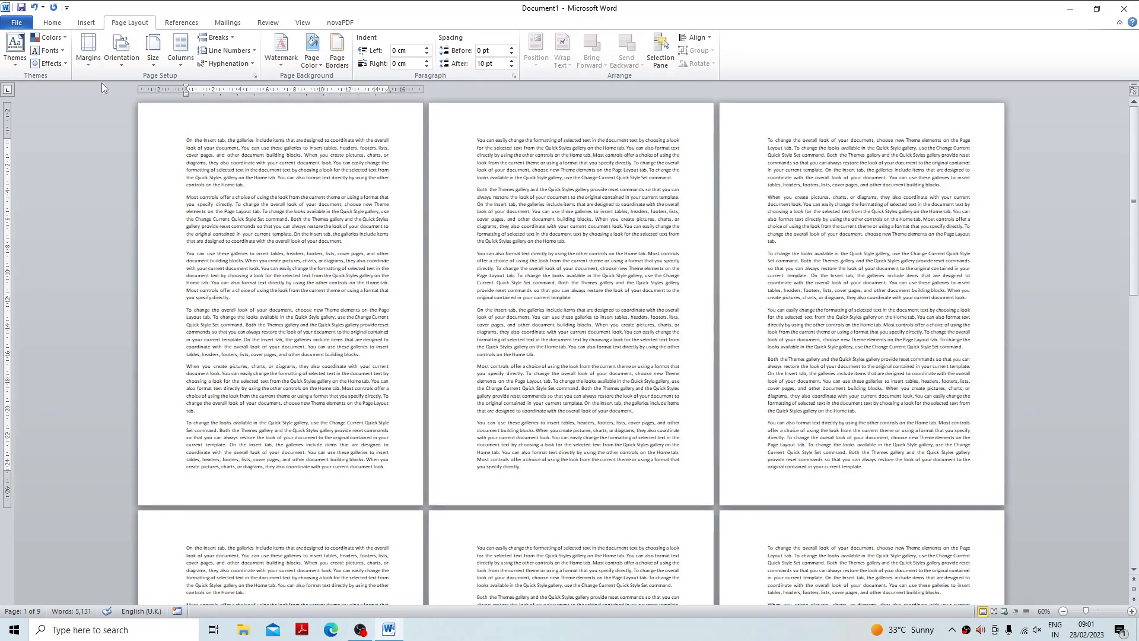
Set the gutter back to 0 cm in the custom margins for the whole document.
{"action": "left_click", "coordinate": [88, 50]}
{"action": "left_click", "coordinate": [152, 294]}
{"action": "left_click_drag", "start_coordinate": [654, 175], "coordinate": [564, 173]}
{"action": "left_click", "coordinate": [725, 396]}
Look at the Portrait and Landscape choices in the page setup and orientation options, and trace the text direction on page 1.
{"action": "left_click", "coordinate": [88, 53]}
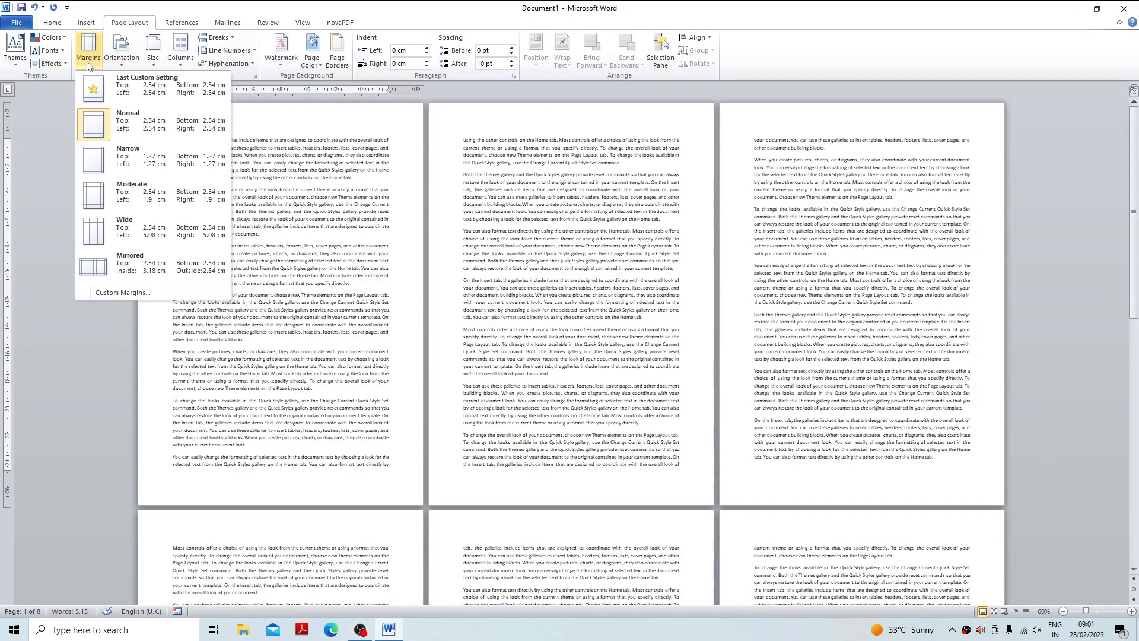
{"action": "left_click", "coordinate": [152, 294]}
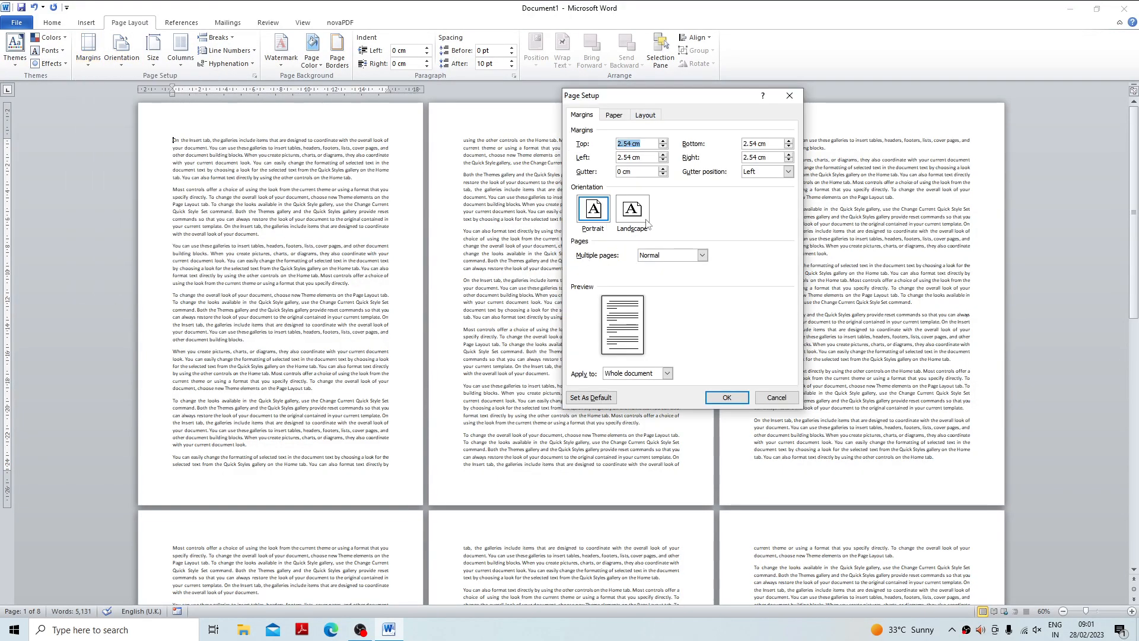
{"action": "left_click", "coordinate": [789, 96]}
{"action": "left_click", "coordinate": [121, 51]}
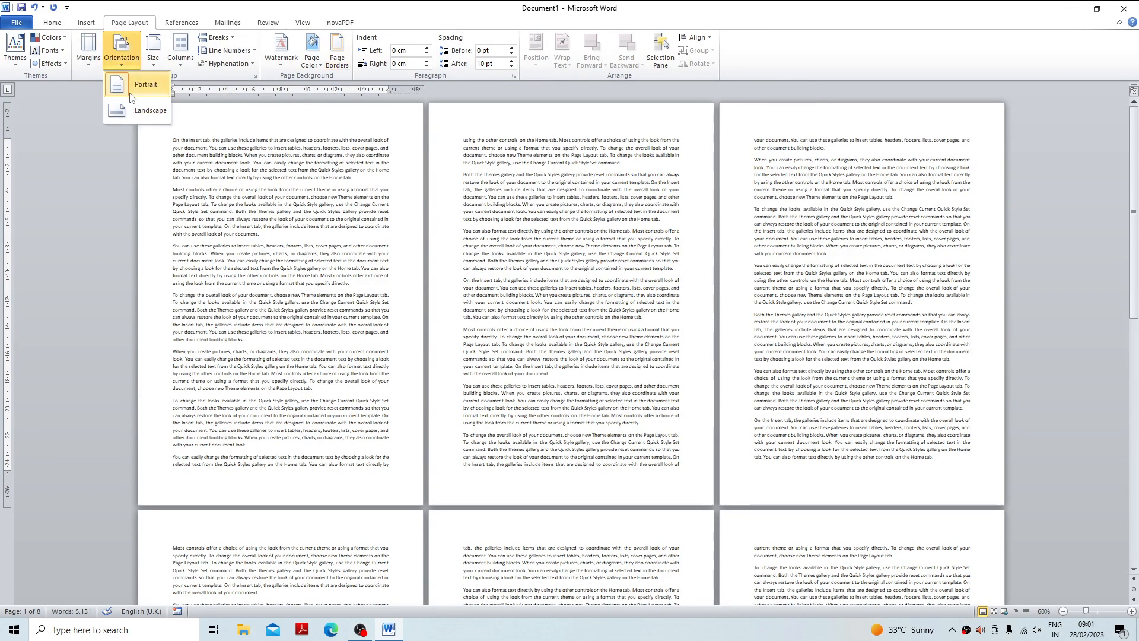
{"action": "left_click", "coordinate": [213, 227]}
{"action": "left_click_drag", "start_coordinate": [221, 163], "coordinate": [247, 453]}
{"action": "left_click", "coordinate": [255, 156]}
{"action": "left_click_drag", "start_coordinate": [210, 238], "coordinate": [489, 254]}
{"action": "left_click", "coordinate": [246, 232]}
Change the document to Landscape orientation and return it to Portrait.
{"action": "left_click", "coordinate": [123, 60]}
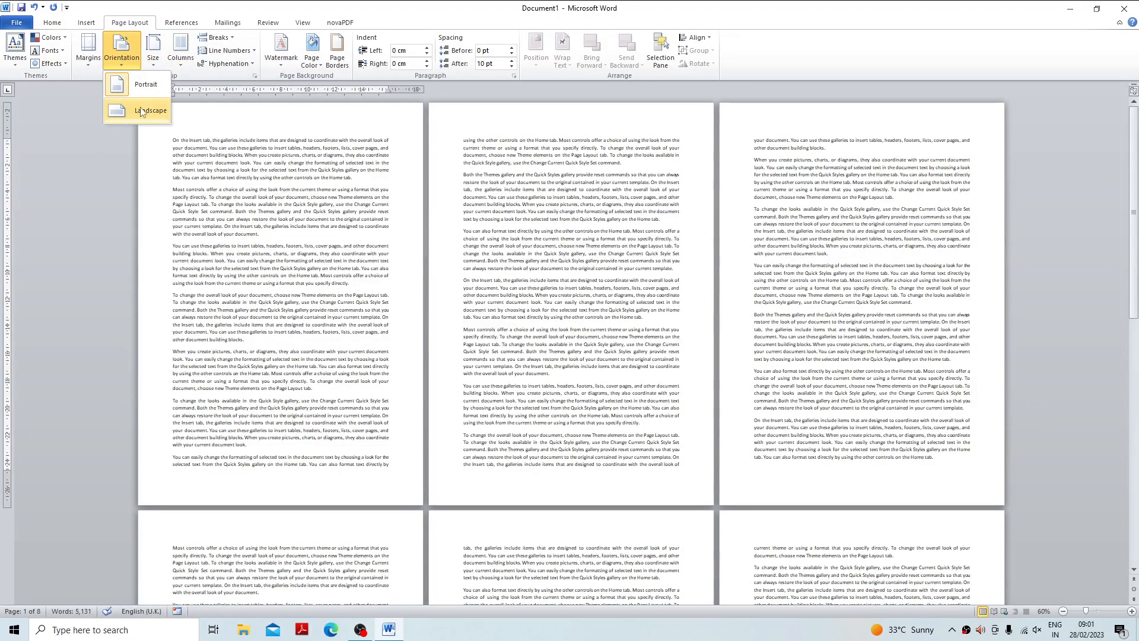
{"action": "left_click", "coordinate": [144, 108]}
{"action": "left_click_drag", "start_coordinate": [248, 251], "coordinate": [434, 251]}
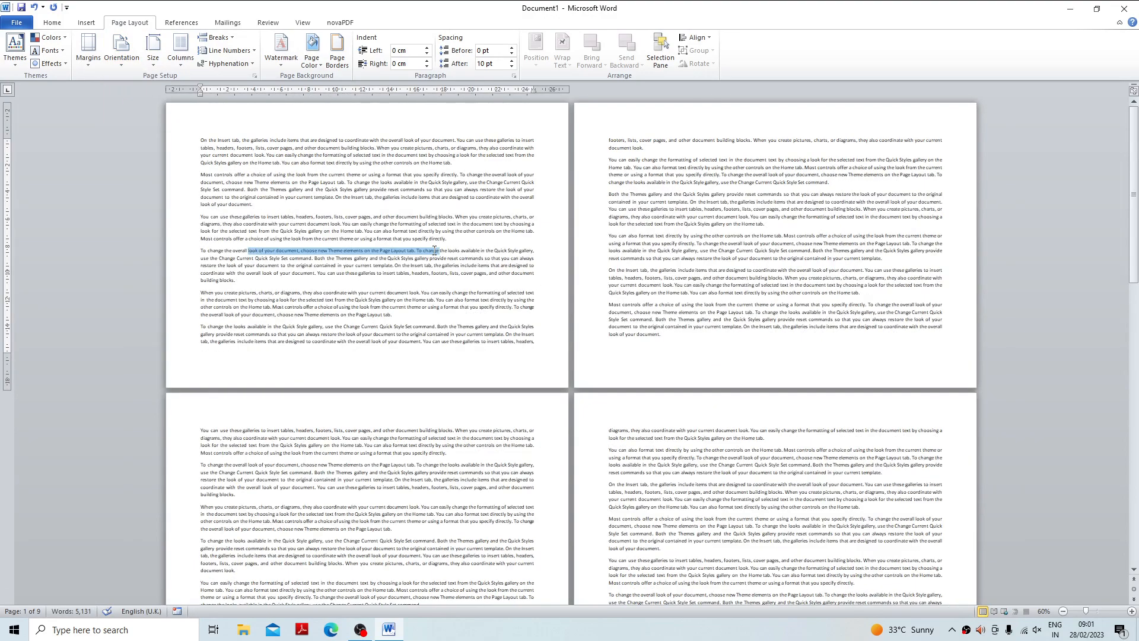
{"action": "left_click", "coordinate": [265, 123]}
{"action": "left_click", "coordinate": [122, 51]}
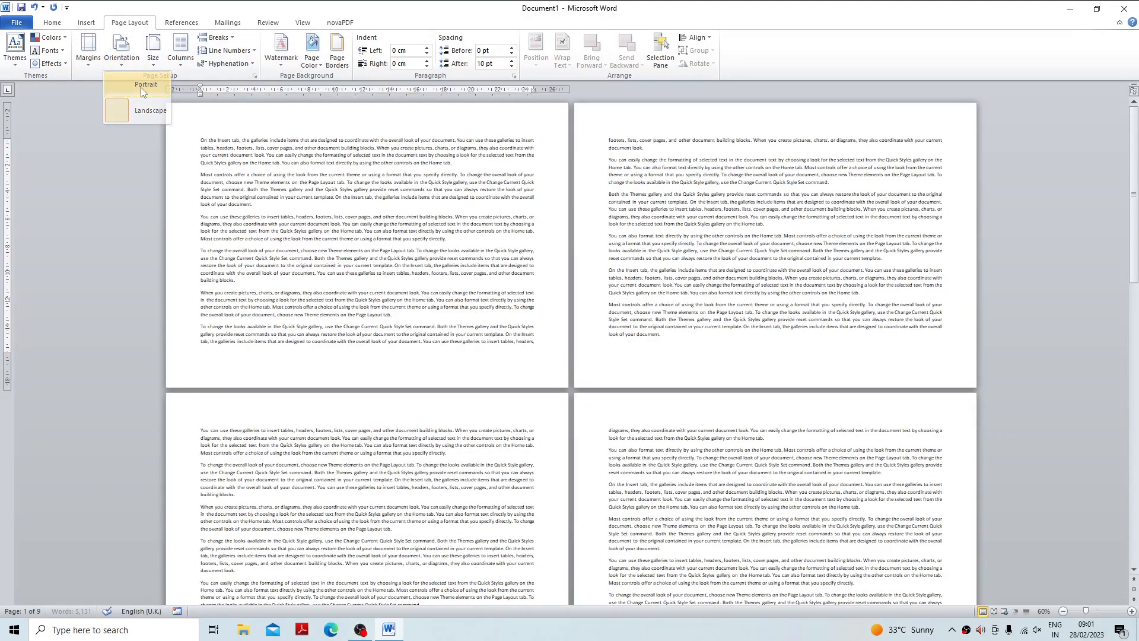
{"action": "left_click", "coordinate": [143, 89]}
Check the orientation choices in the custom margin settings without changing anything.
{"action": "left_click", "coordinate": [88, 50]}
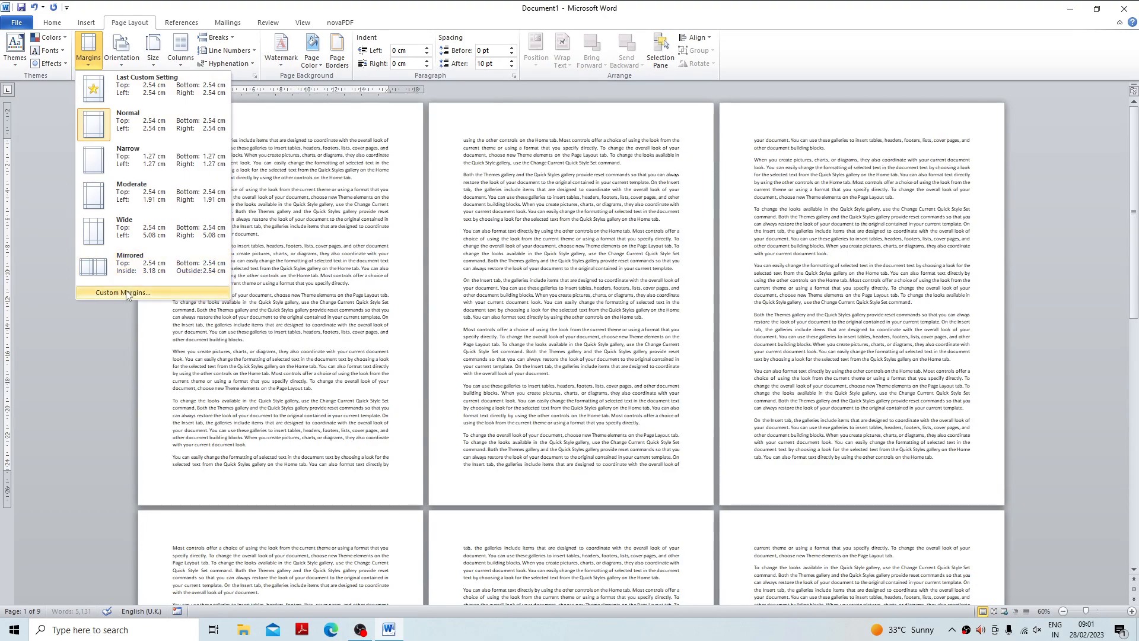
{"action": "left_click", "coordinate": [126, 293]}
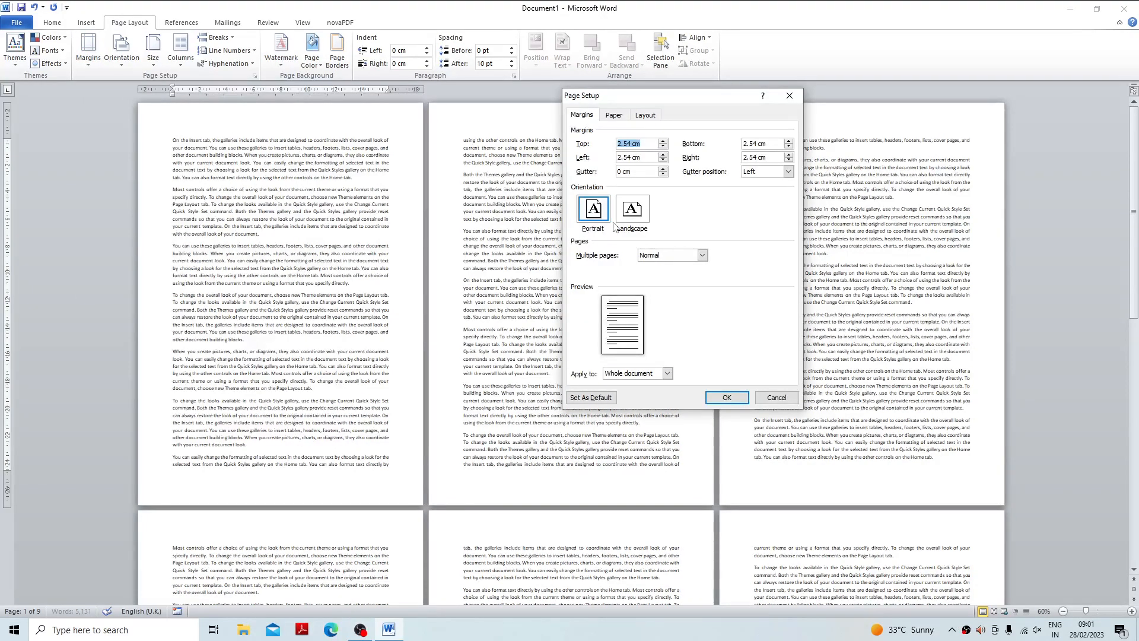
{"action": "left_click", "coordinate": [776, 397]}
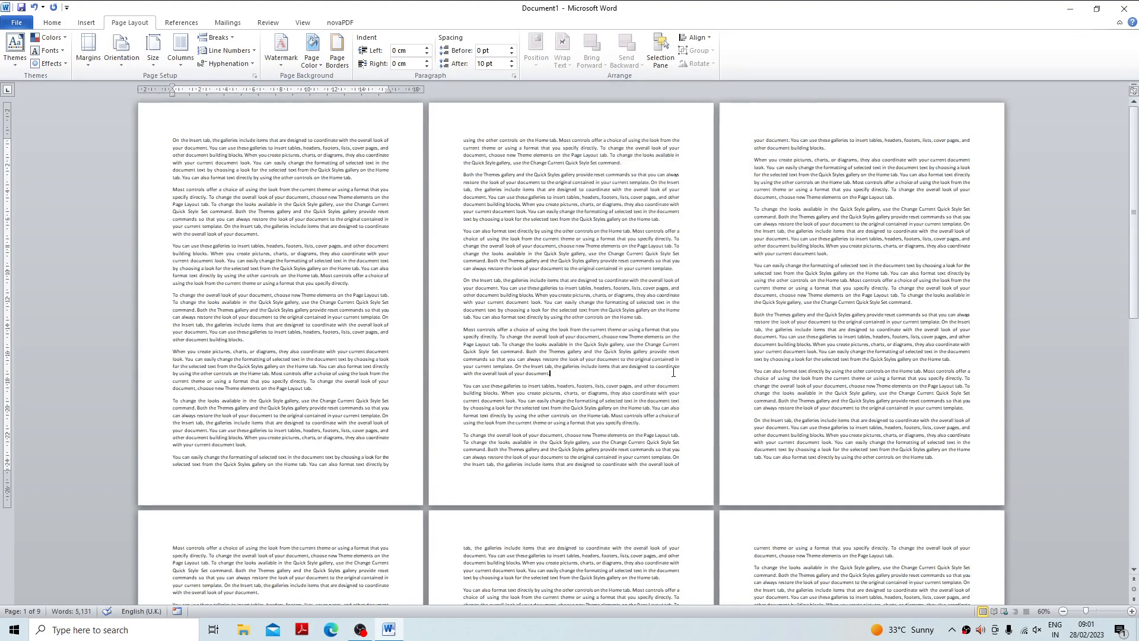
Set the orientation of the whole document to Landscape.
{"action": "left_click_drag", "start_coordinate": [463, 137], "coordinate": [679, 468]}
{"action": "left_click", "coordinate": [541, 336]}
{"action": "left_click", "coordinate": [121, 52]}
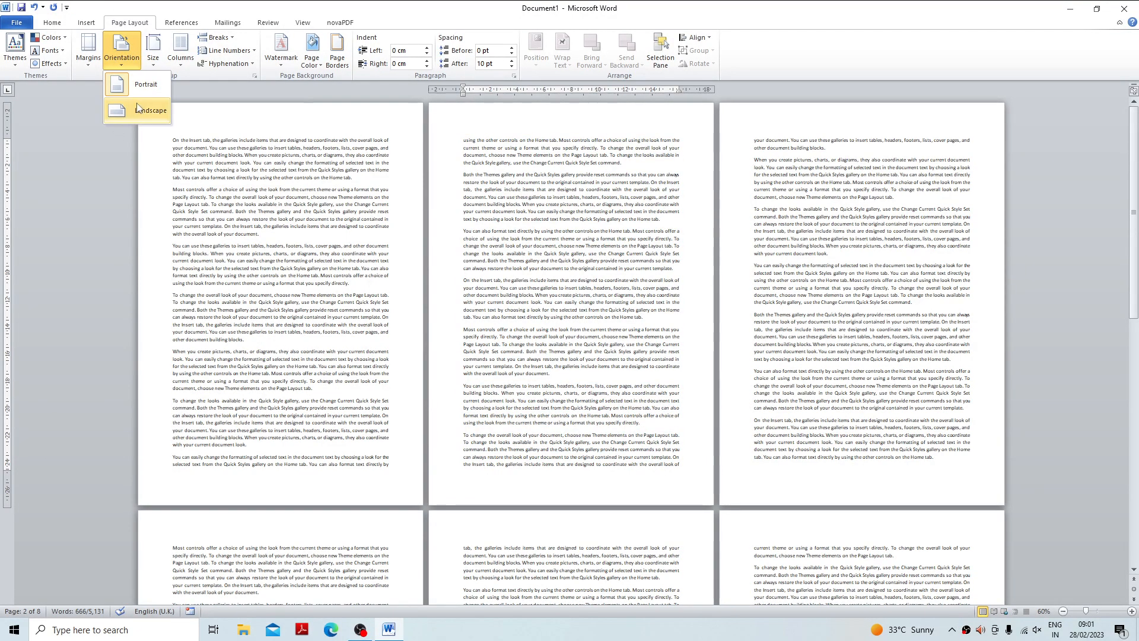
{"action": "left_click", "coordinate": [148, 112]}
Select all the text on page 2 and set Portrait orientation in the page setup, applied to Selected text only.
{"action": "left_click_drag", "start_coordinate": [604, 140], "coordinate": [753, 334]}
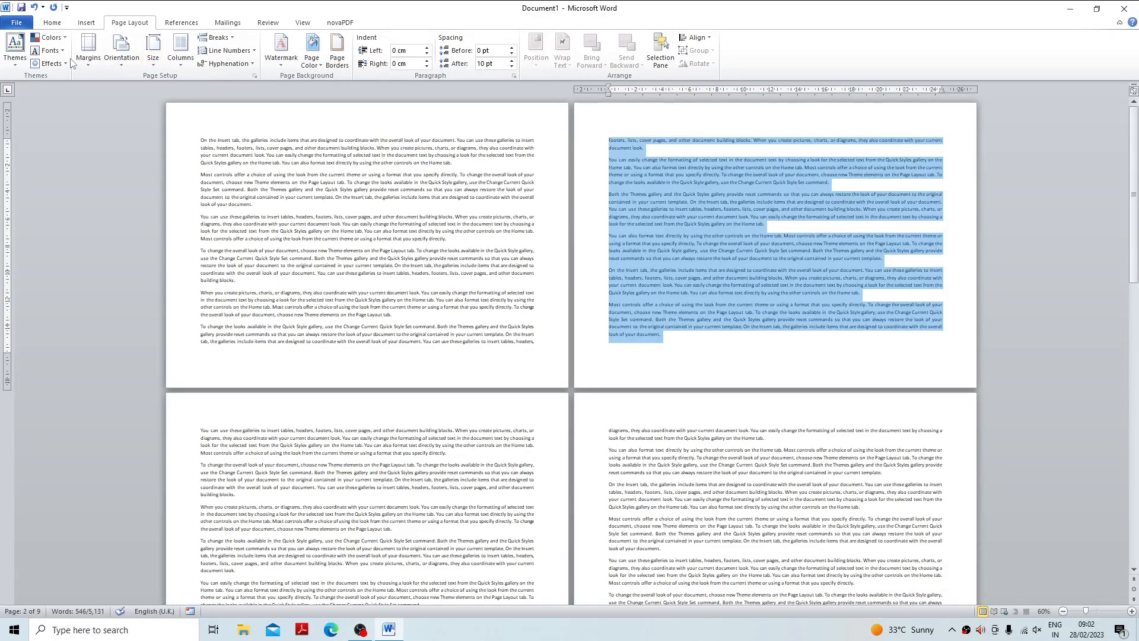
{"action": "left_click", "coordinate": [87, 51]}
{"action": "left_click", "coordinate": [115, 293]}
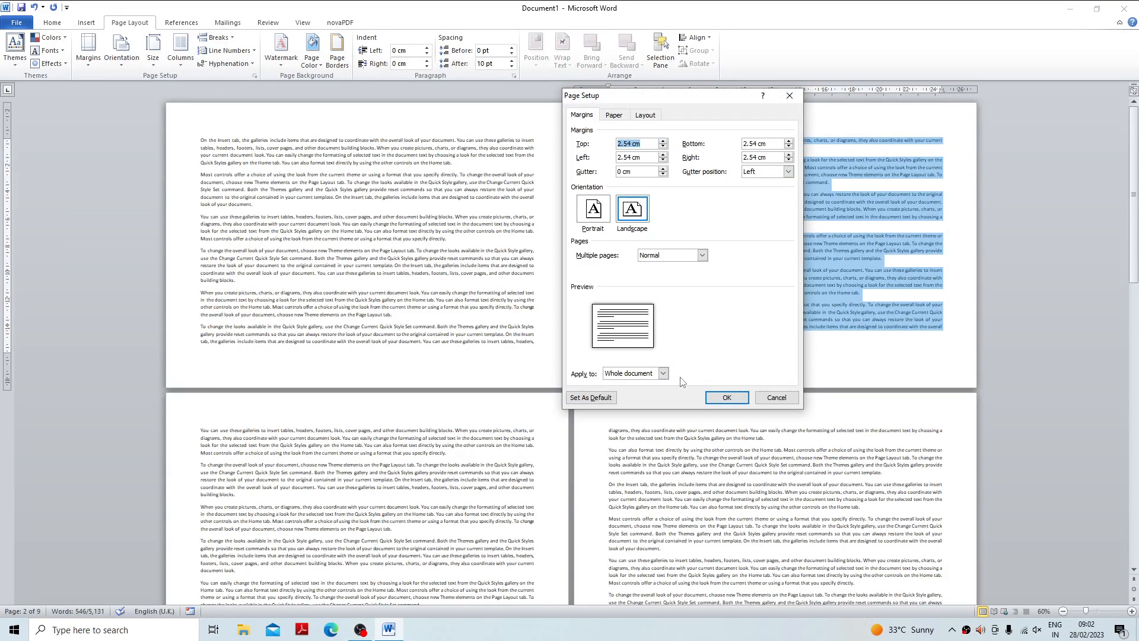
{"action": "left_click", "coordinate": [664, 373]}
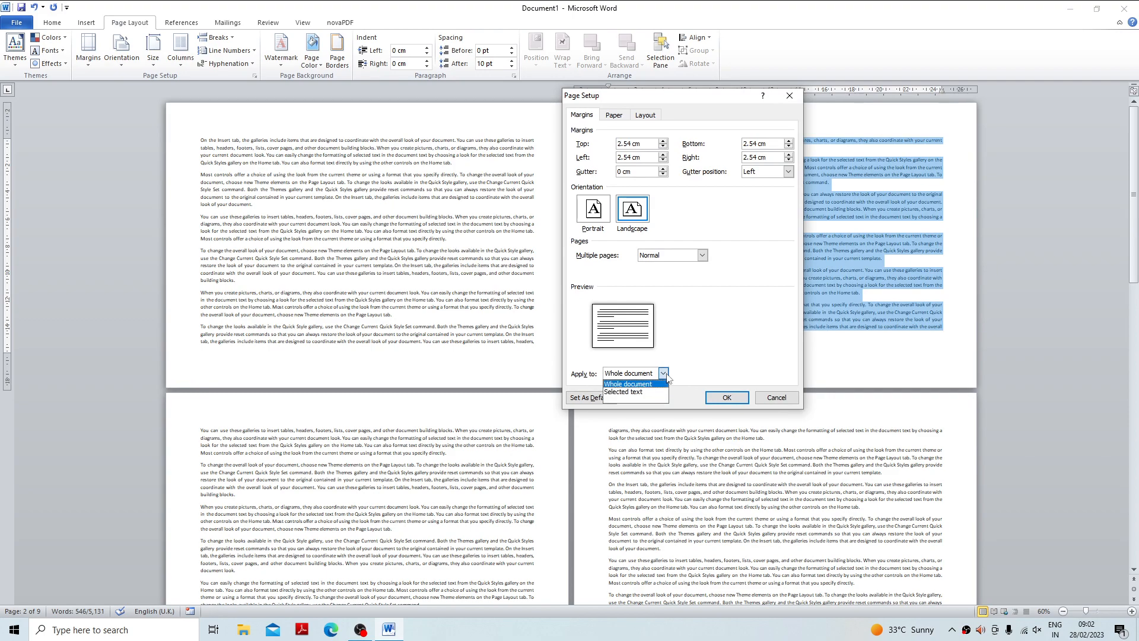
{"action": "left_click", "coordinate": [621, 392]}
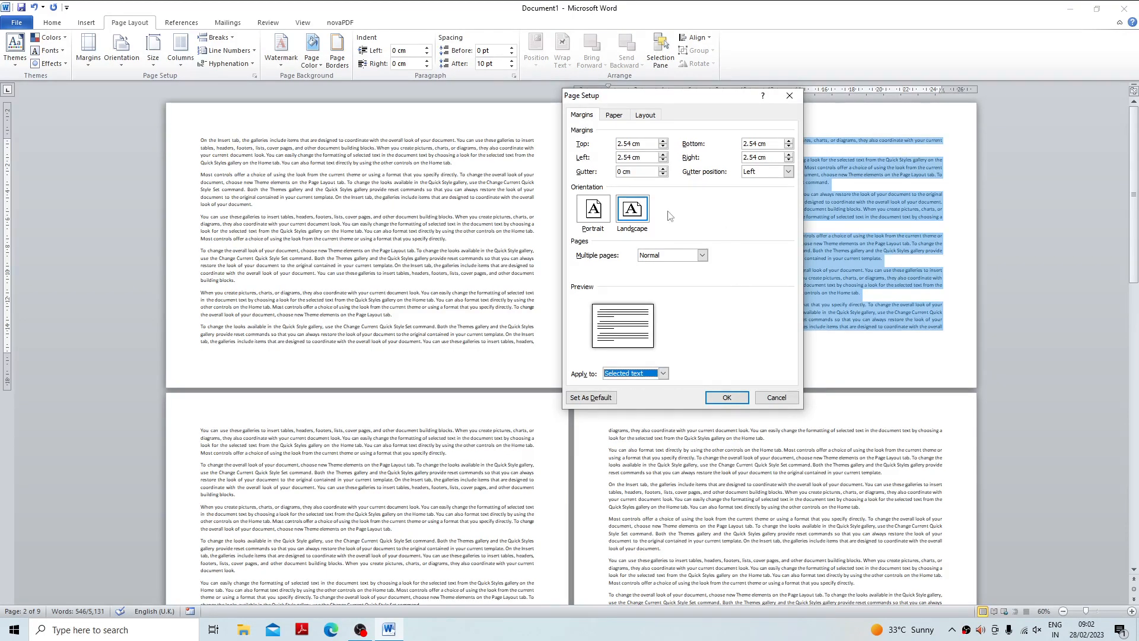
{"action": "left_click", "coordinate": [664, 373]}
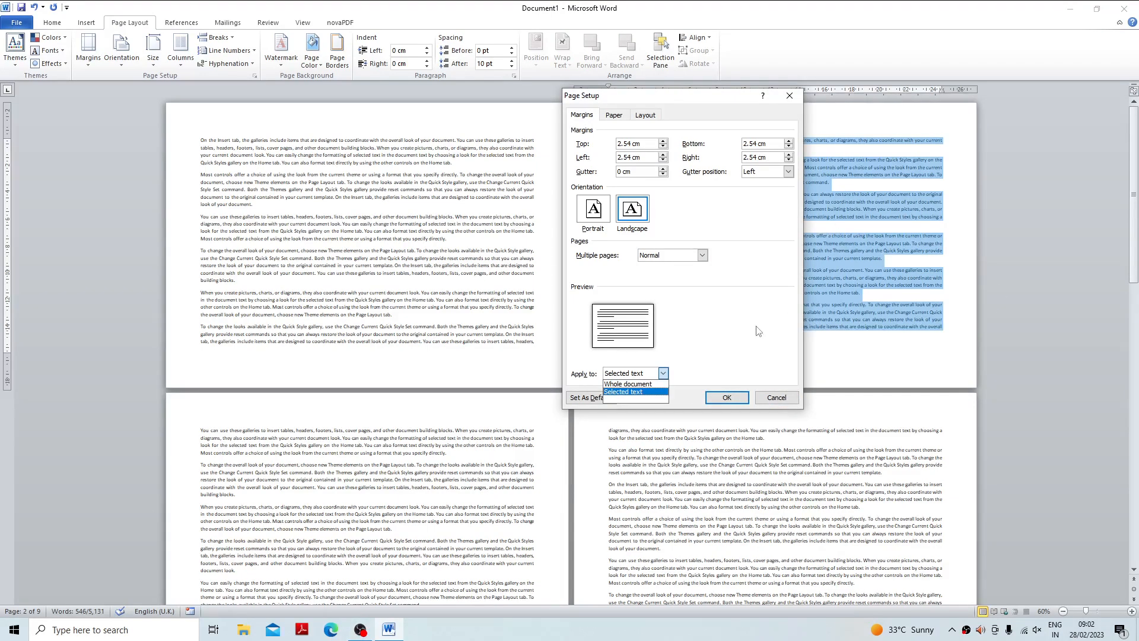
{"action": "left_click", "coordinate": [632, 392]}
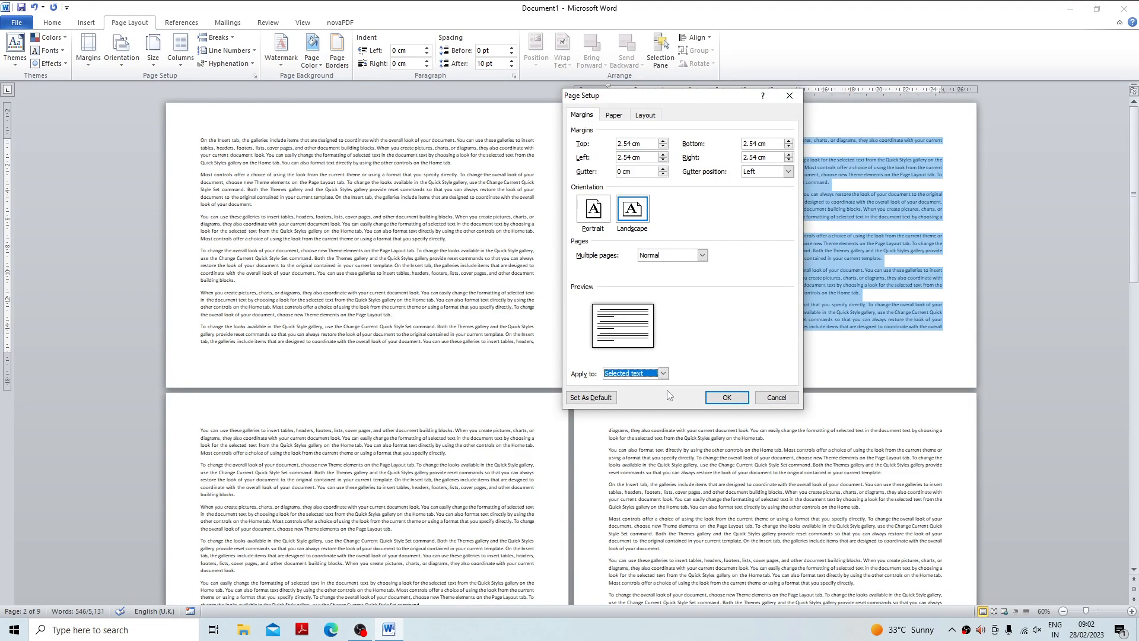
{"action": "left_click", "coordinate": [593, 214]}
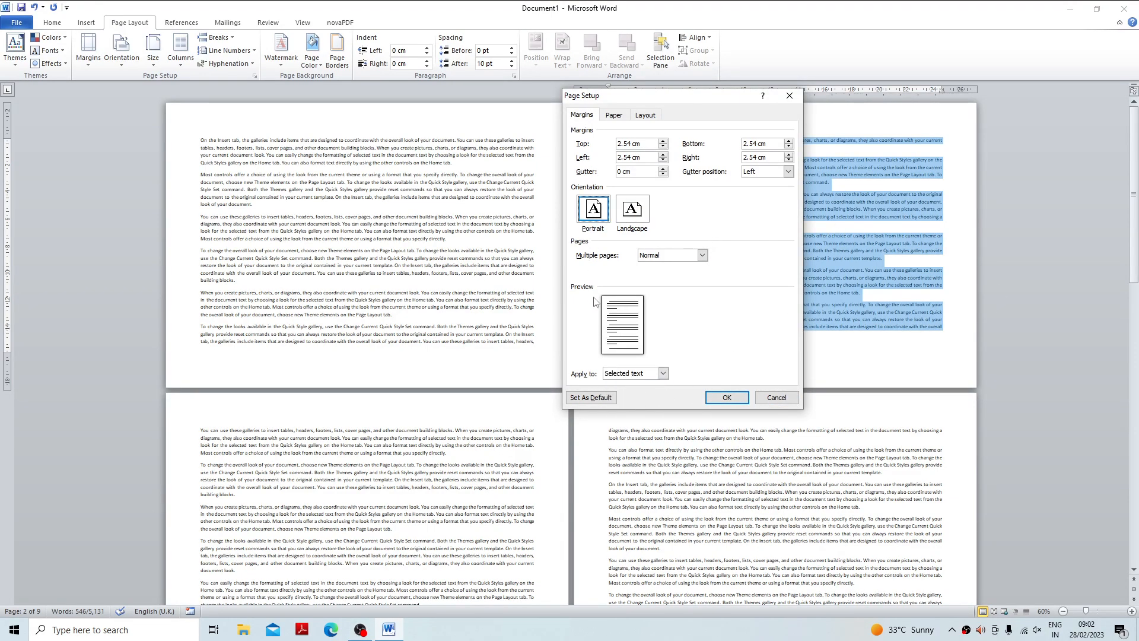
{"action": "left_click", "coordinate": [726, 397]}
Review the mixed page orientations and undo the portrait change on page 2.
{"action": "left_click", "coordinate": [532, 283]}
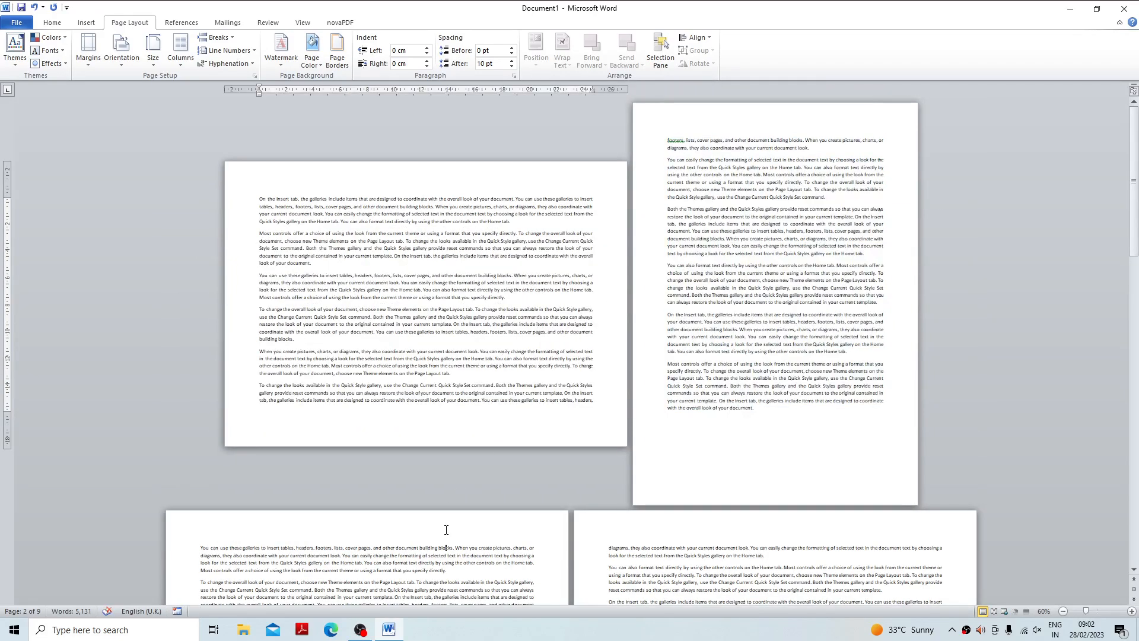
{"action": "scroll", "coordinate": [446, 529], "scroll_direction": "down", "scroll_amount": 5}
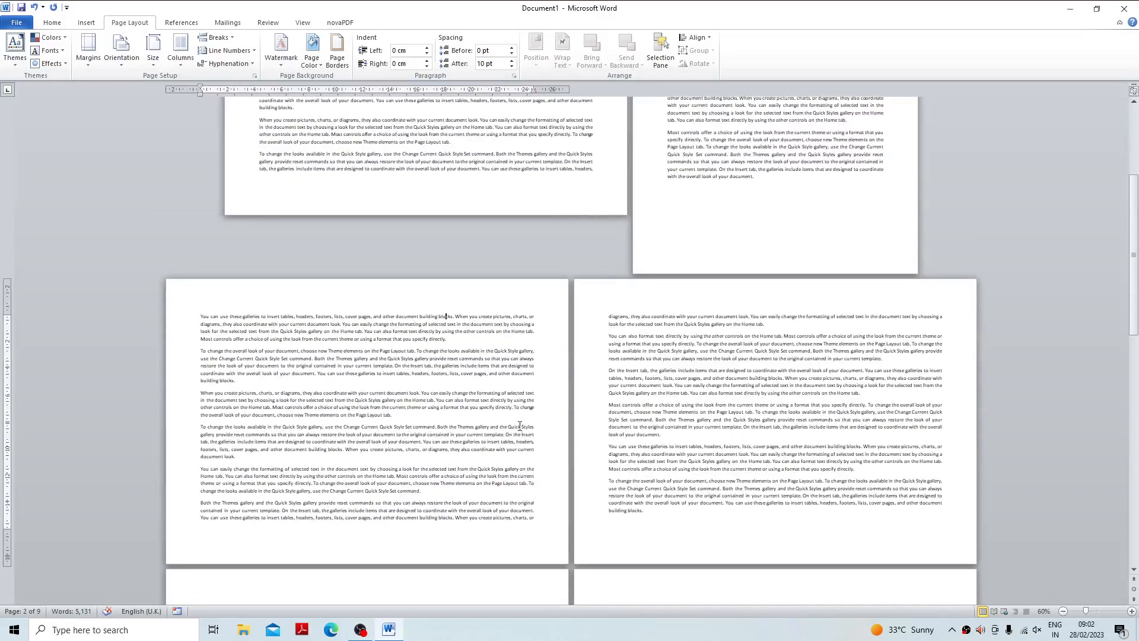
{"action": "scroll", "coordinate": [521, 427], "scroll_direction": "up", "scroll_amount": 4}
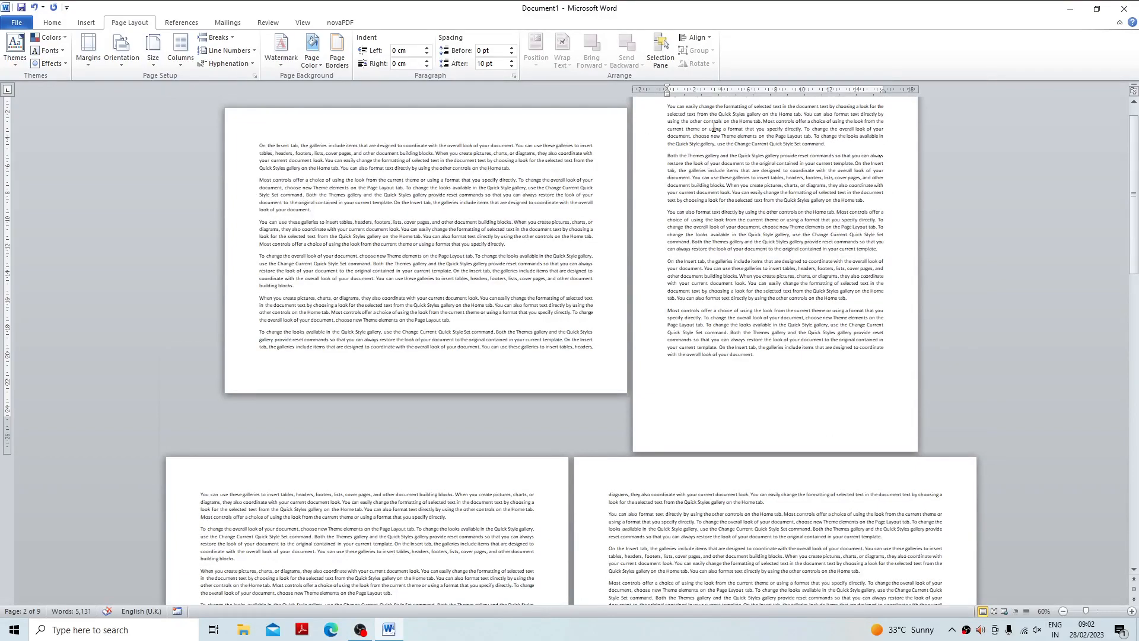
{"action": "left_click", "coordinate": [33, 7]}
{"action": "left_click", "coordinate": [87, 52]}
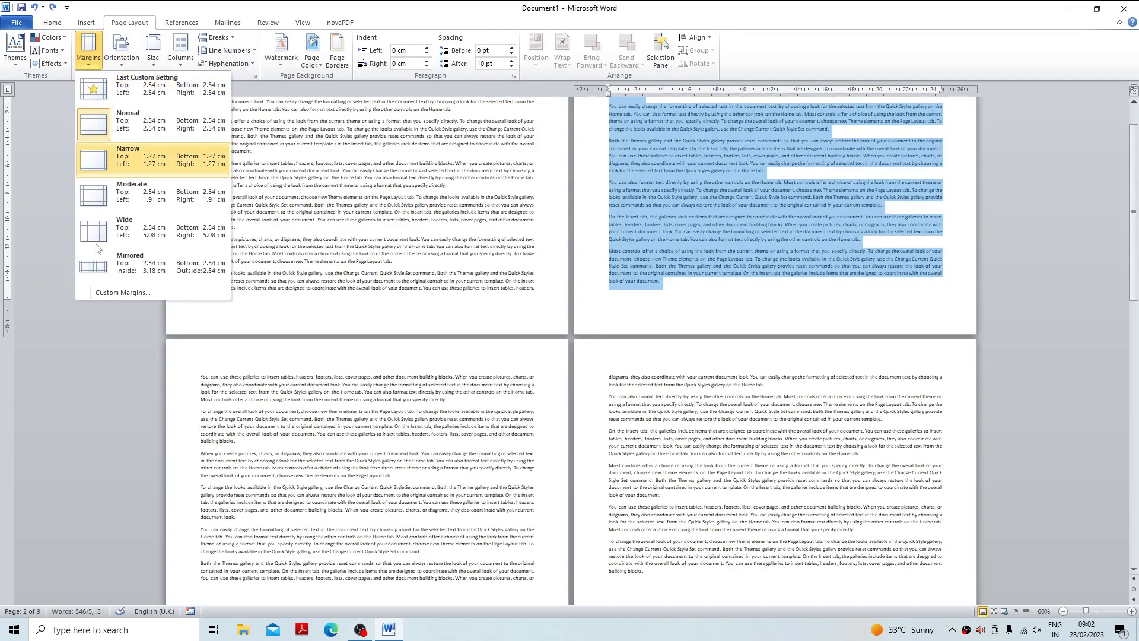
{"action": "left_click", "coordinate": [116, 293]}
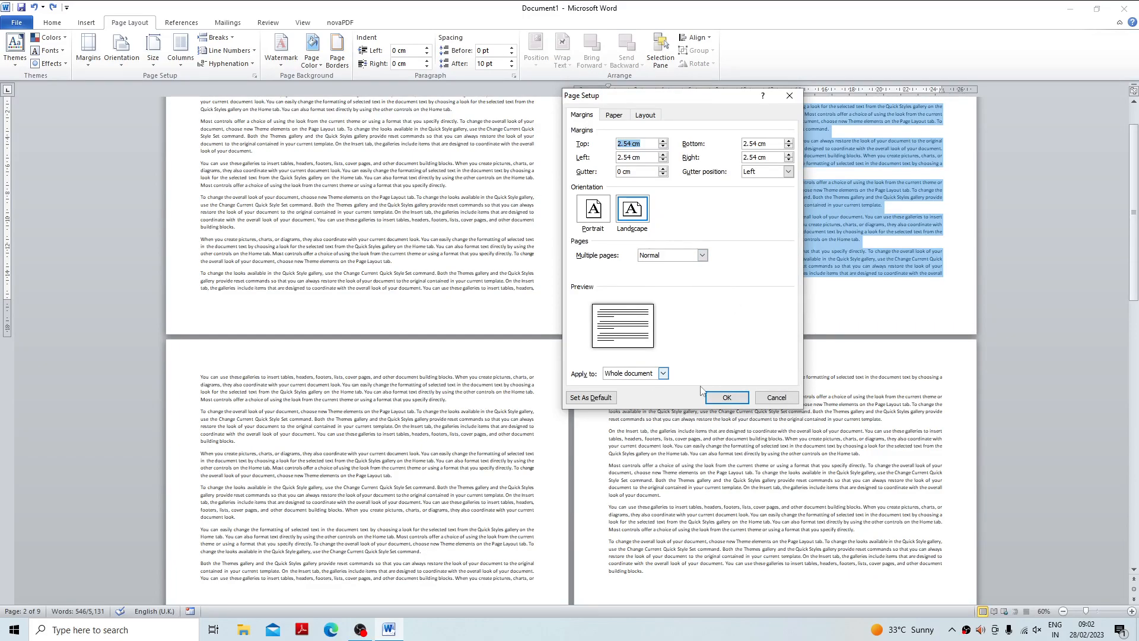
{"action": "left_click", "coordinate": [776, 397]}
Set Portrait orientation from the end of the text on page 4 onward, applied to This point forward.
{"action": "scroll", "coordinate": [682, 356], "scroll_direction": "down", "scroll_amount": 2}
{"action": "left_click", "coordinate": [717, 375]}
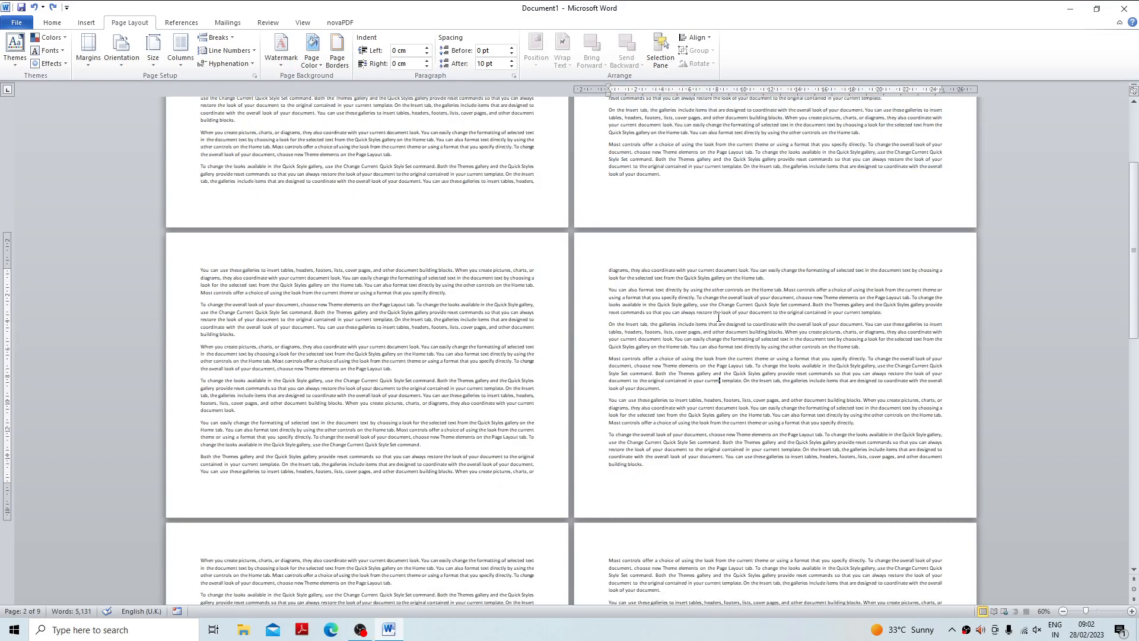
{"action": "scroll", "coordinate": [716, 375], "scroll_direction": "down", "scroll_amount": 3}
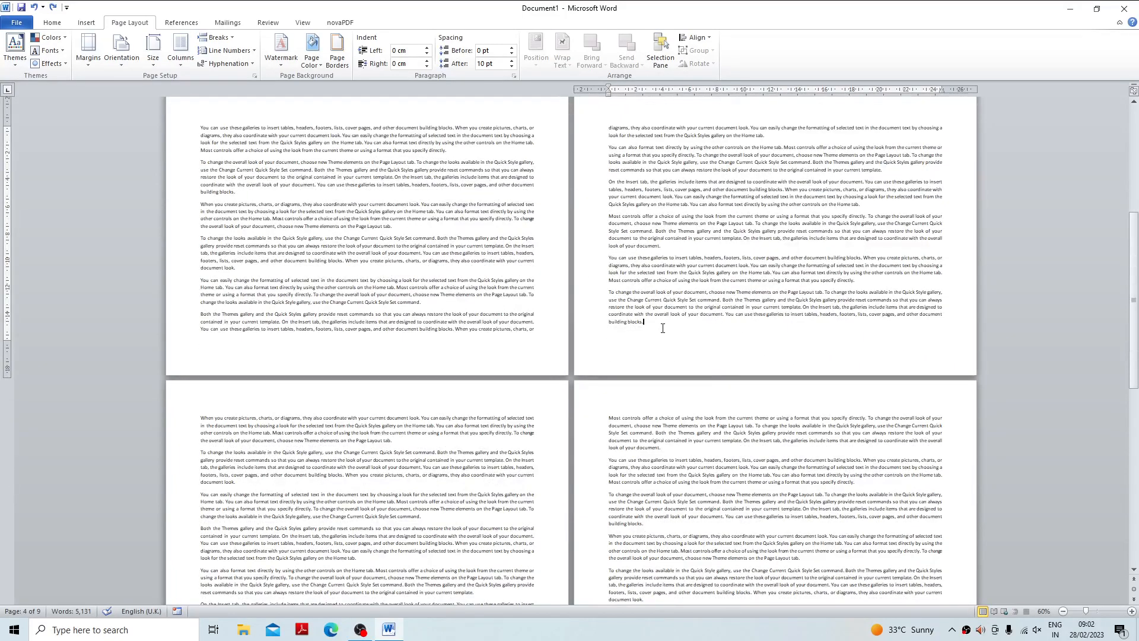
{"action": "left_click", "coordinate": [88, 49]}
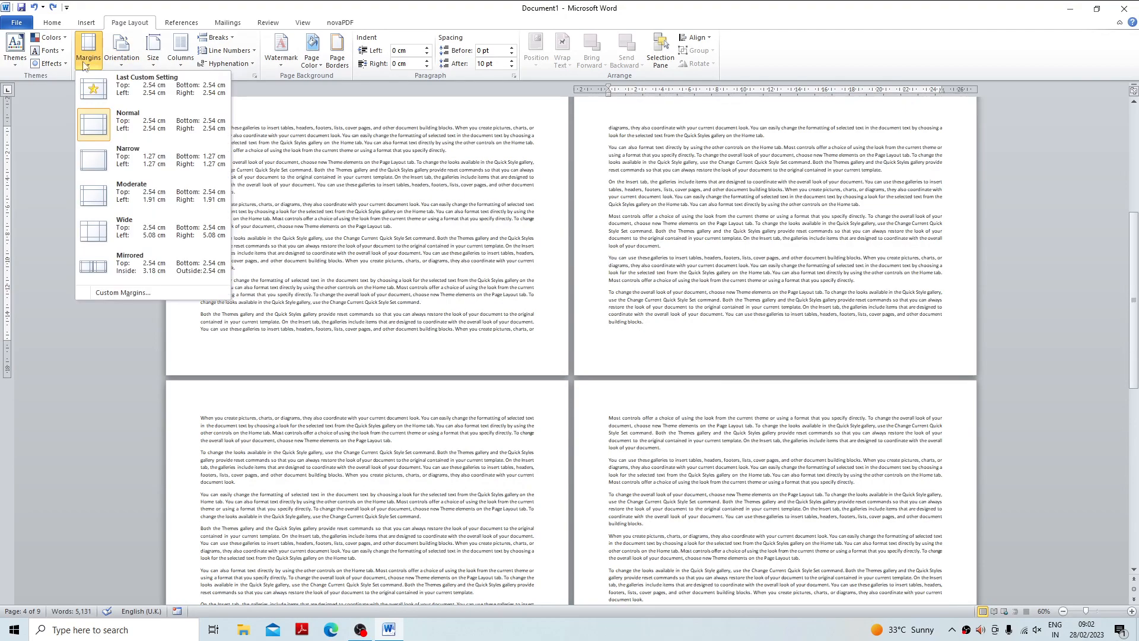
{"action": "left_click", "coordinate": [123, 291]}
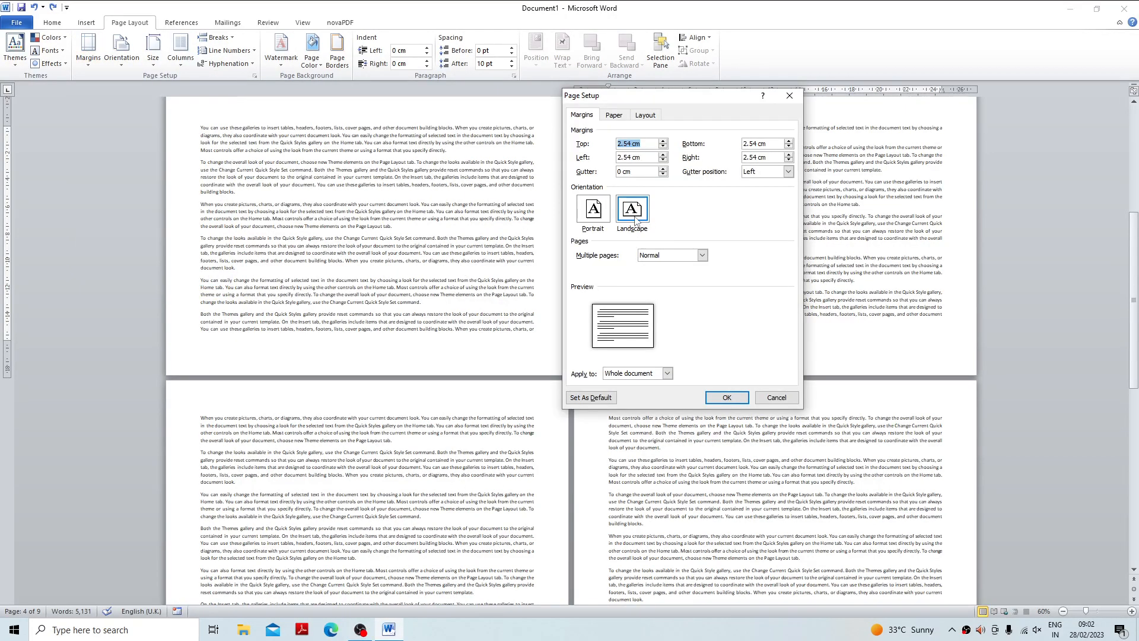
{"action": "left_click", "coordinate": [591, 214]}
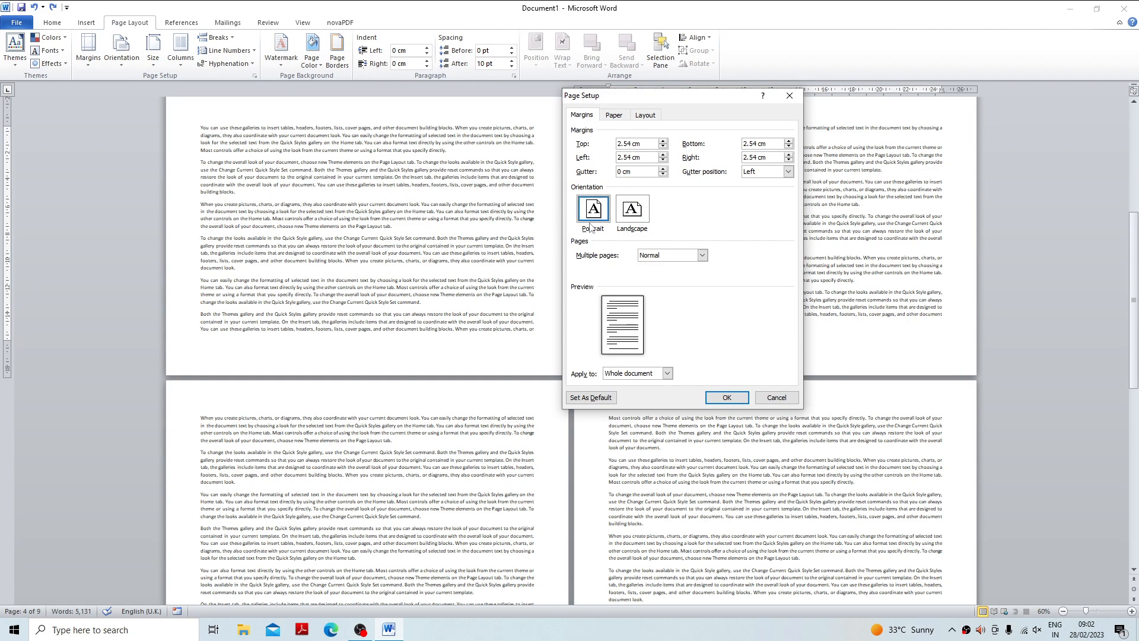
{"action": "left_click", "coordinate": [668, 373]}
{"action": "left_click", "coordinate": [619, 392]}
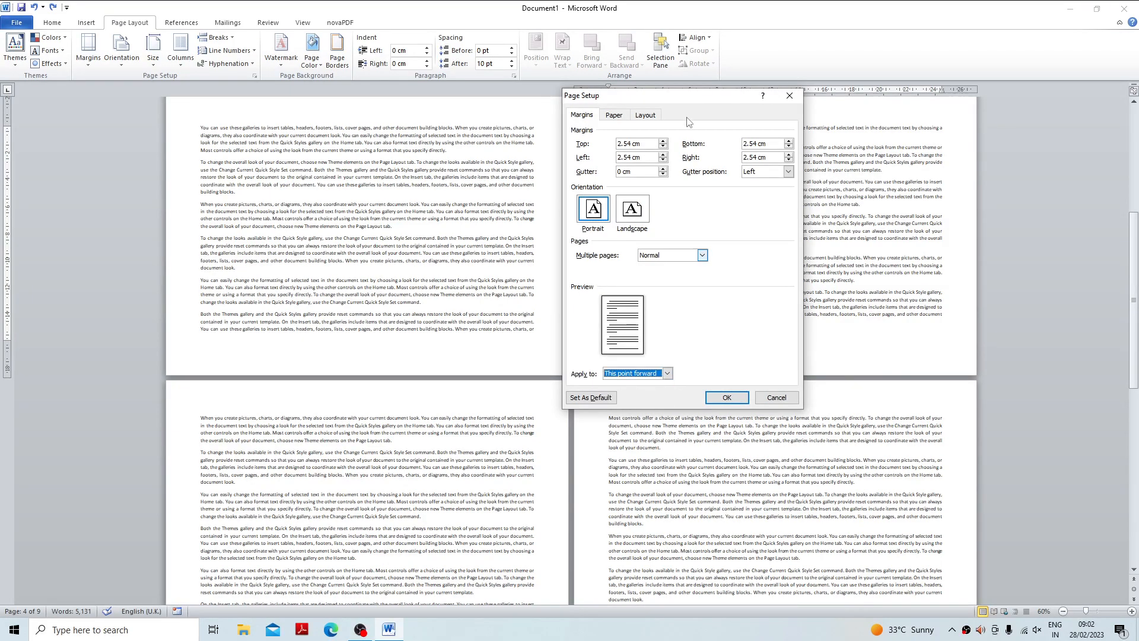
{"action": "left_click_drag", "start_coordinate": [660, 100], "coordinate": [299, 86]}
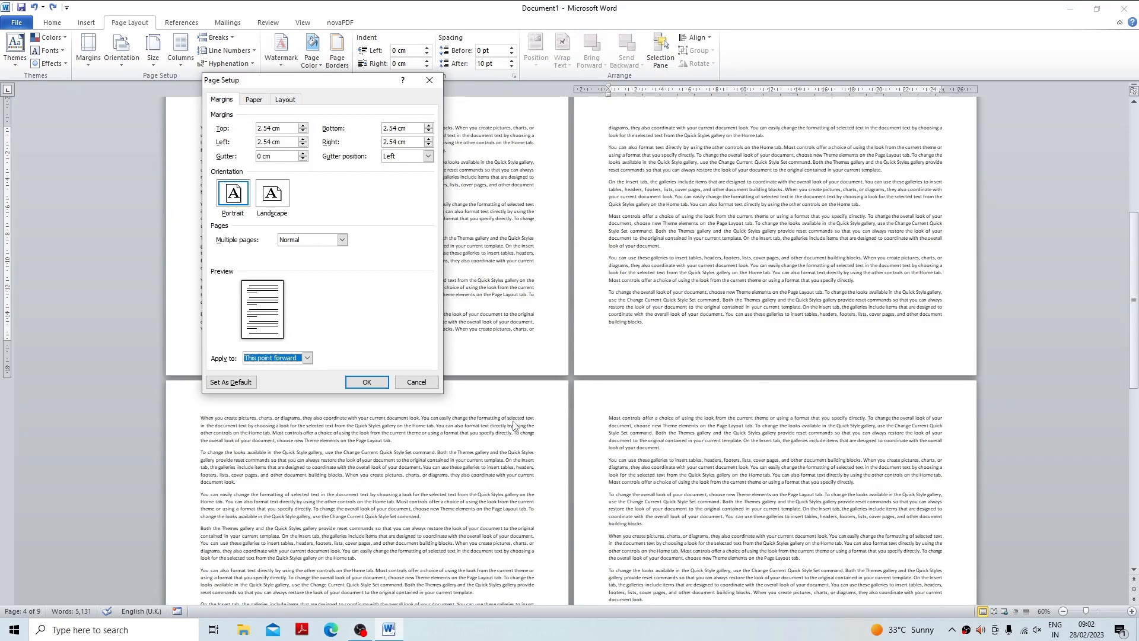
{"action": "left_click", "coordinate": [368, 384]}
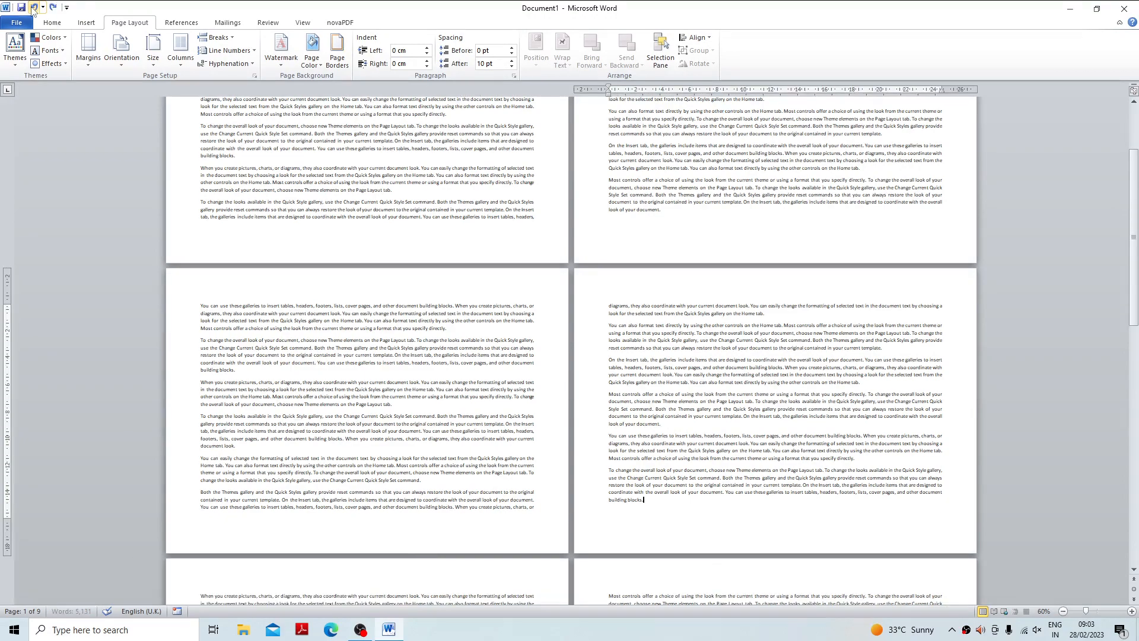
Set the document to Portrait orientation, switch Multiple pages to Book fold in the page setup, and review the resulting pages.
{"action": "left_click", "coordinate": [121, 51]}
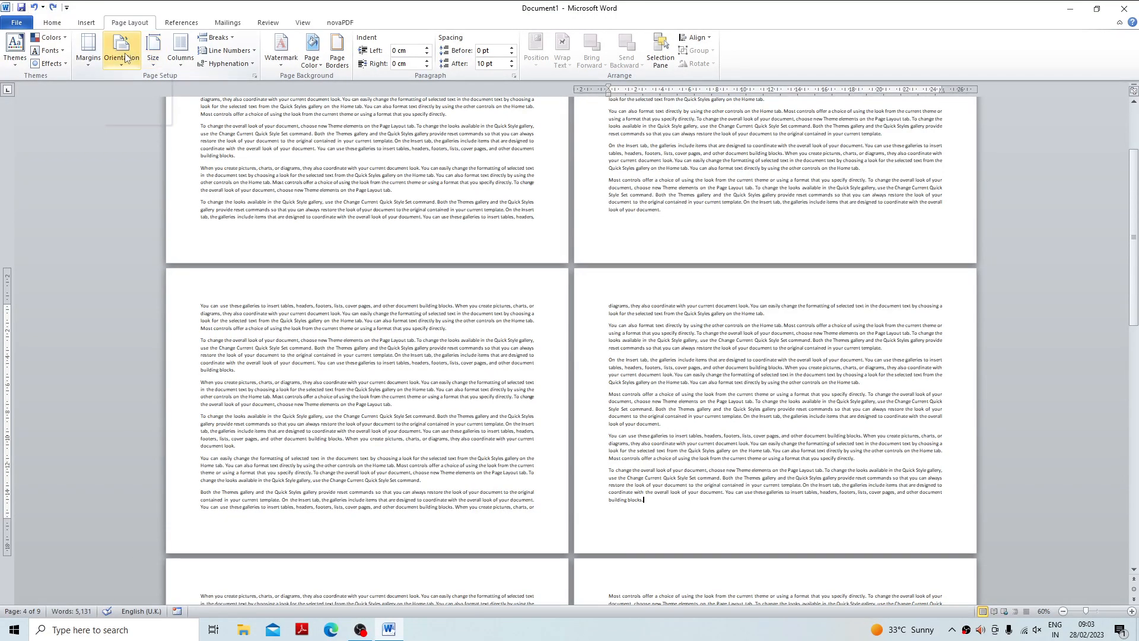
{"action": "left_click", "coordinate": [134, 80]}
{"action": "left_click", "coordinate": [88, 52]}
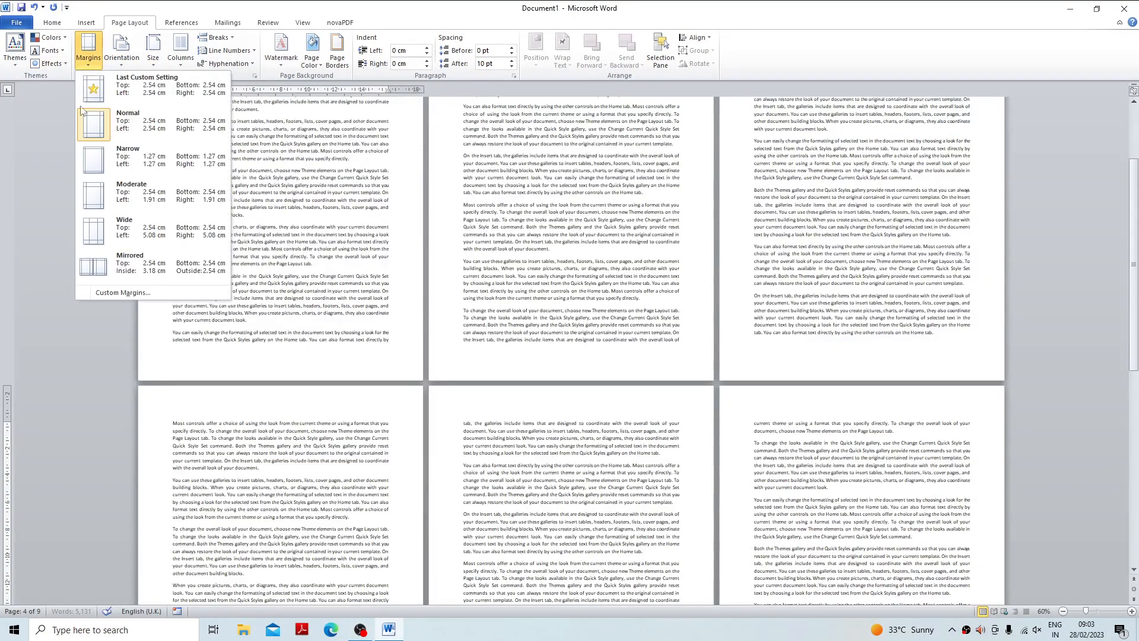
{"action": "left_click", "coordinate": [114, 291]}
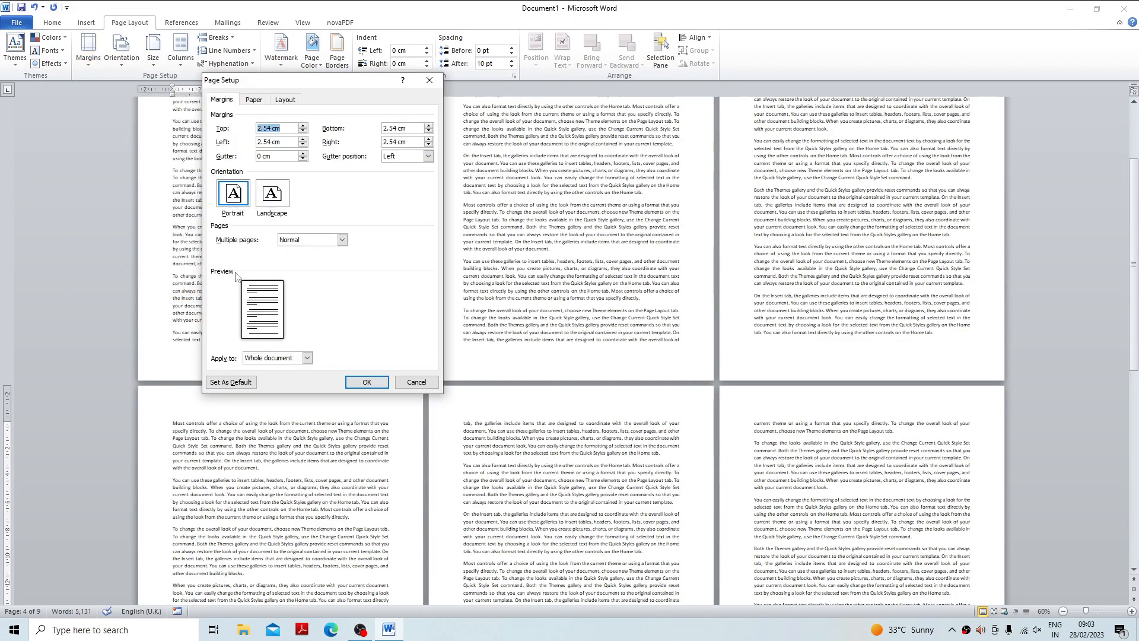
{"action": "left_click", "coordinate": [341, 240]}
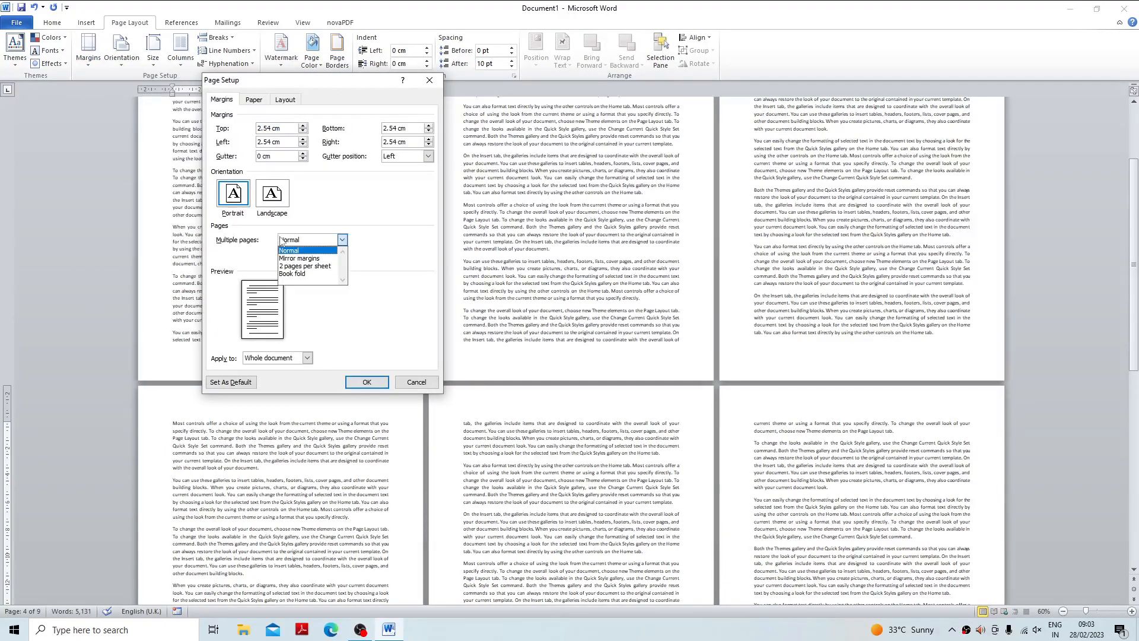
{"action": "left_click", "coordinate": [291, 274]}
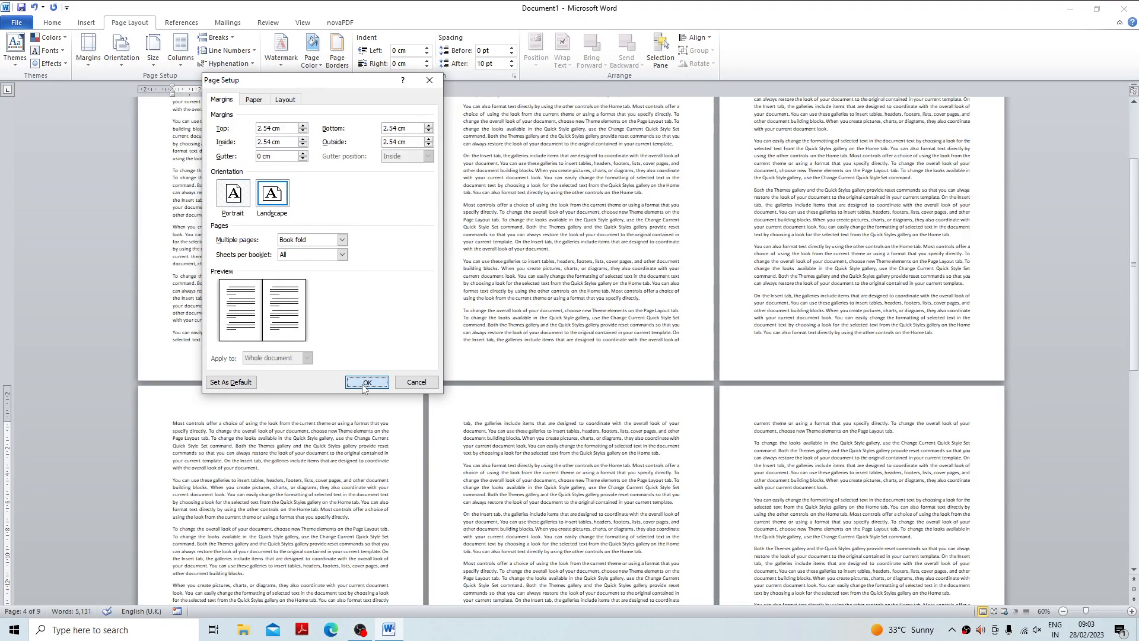
{"action": "left_click", "coordinate": [366, 382]}
{"action": "scroll", "coordinate": [394, 361], "scroll_direction": "down", "scroll_amount": 10}
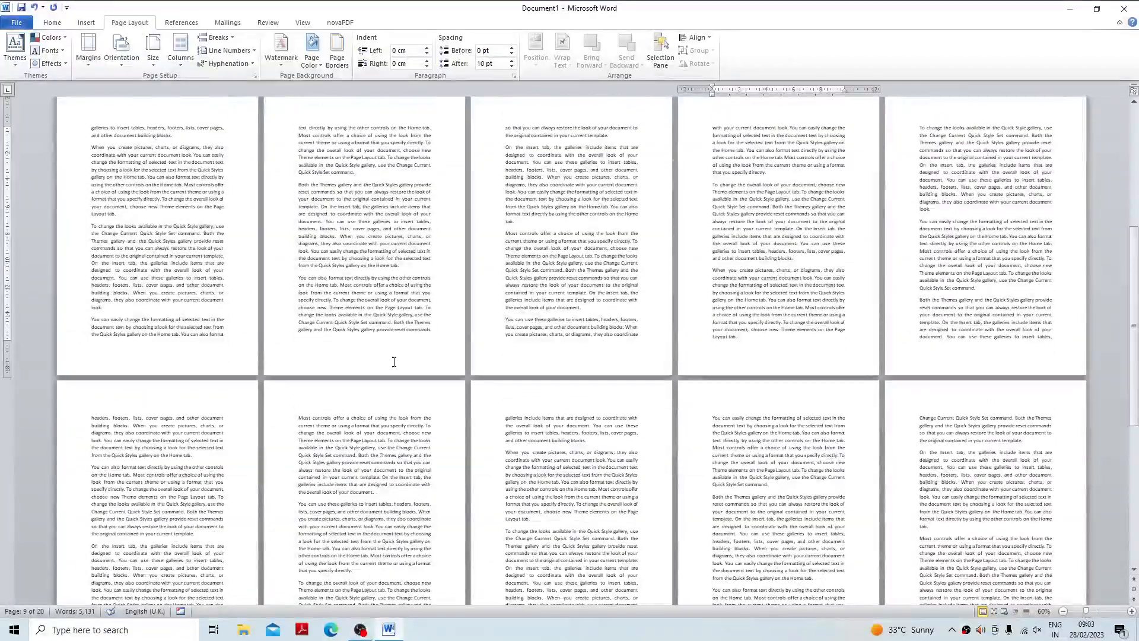
{"action": "scroll", "coordinate": [394, 362], "scroll_direction": "up", "scroll_amount": 10}
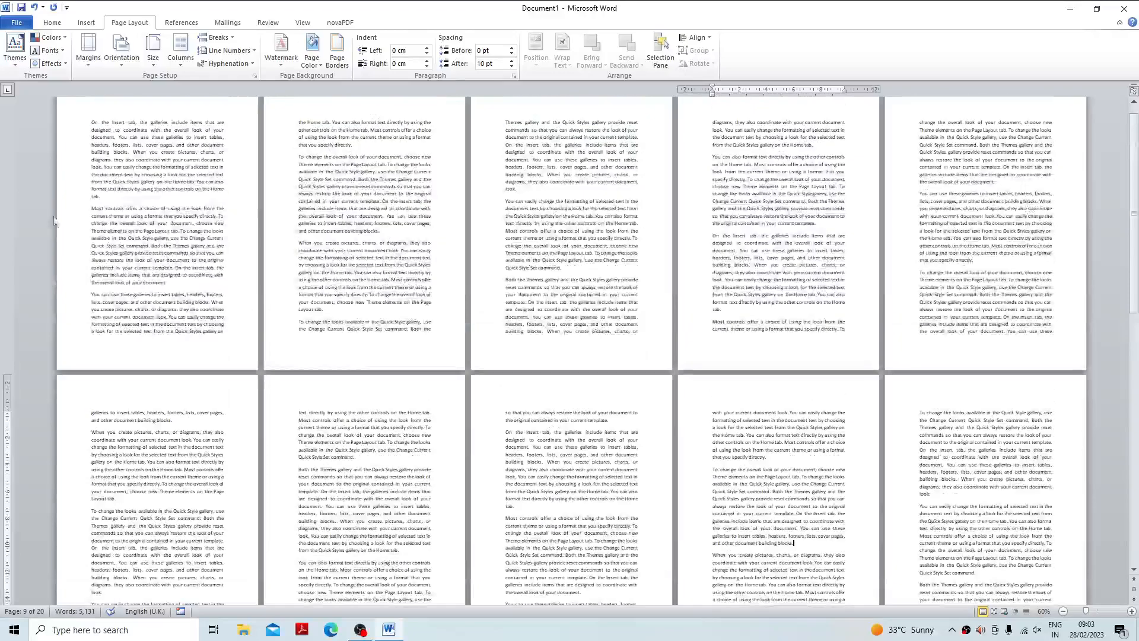
Set the Multiple pages option back to Normal in the custom margin settings.
{"action": "left_click", "coordinate": [88, 50]}
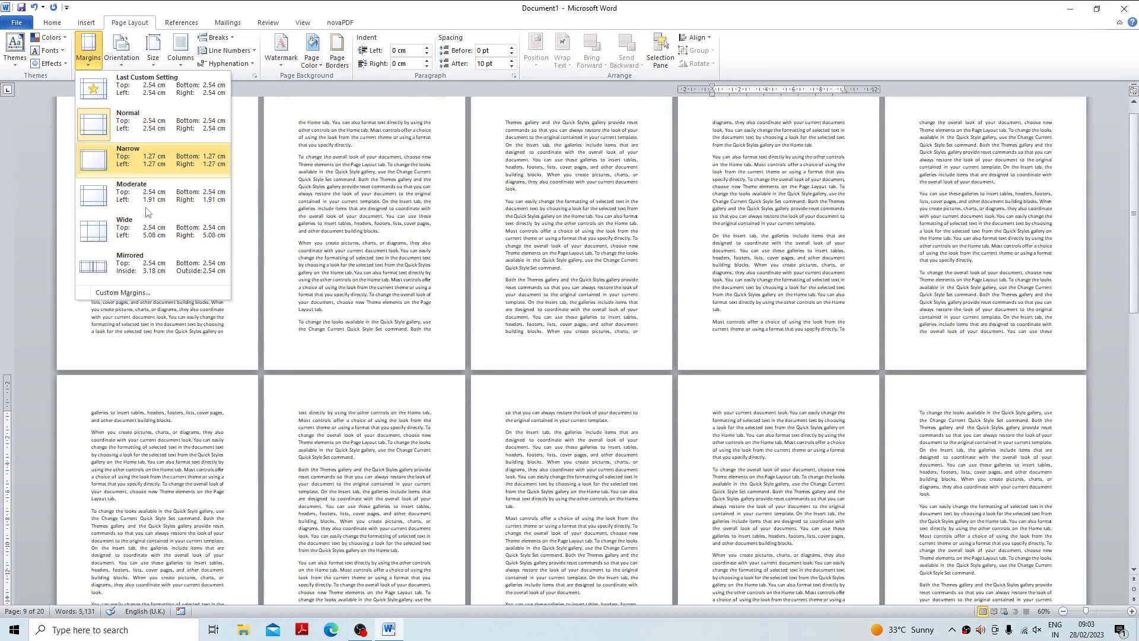
{"action": "left_click", "coordinate": [123, 292]}
{"action": "left_click", "coordinate": [342, 240]}
{"action": "left_click", "coordinate": [304, 250]}
{"action": "left_click", "coordinate": [367, 382]}
Look over the available paper sizes, create a new blank document and set its paper size to A4.
{"action": "left_click", "coordinate": [156, 59]}
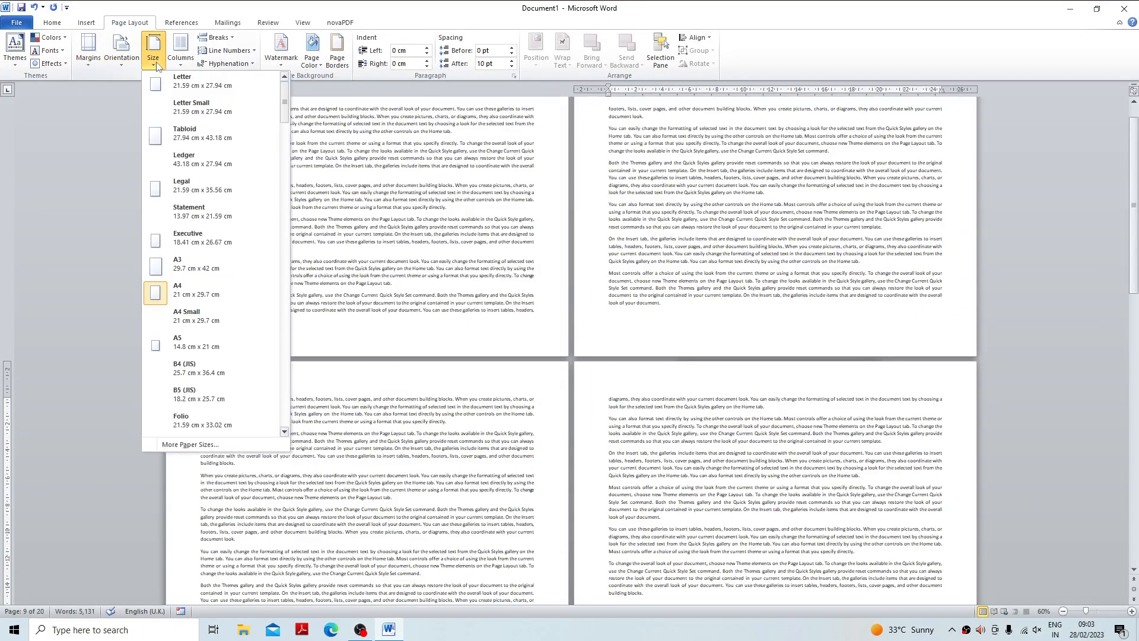
{"action": "left_click", "coordinate": [353, 213]}
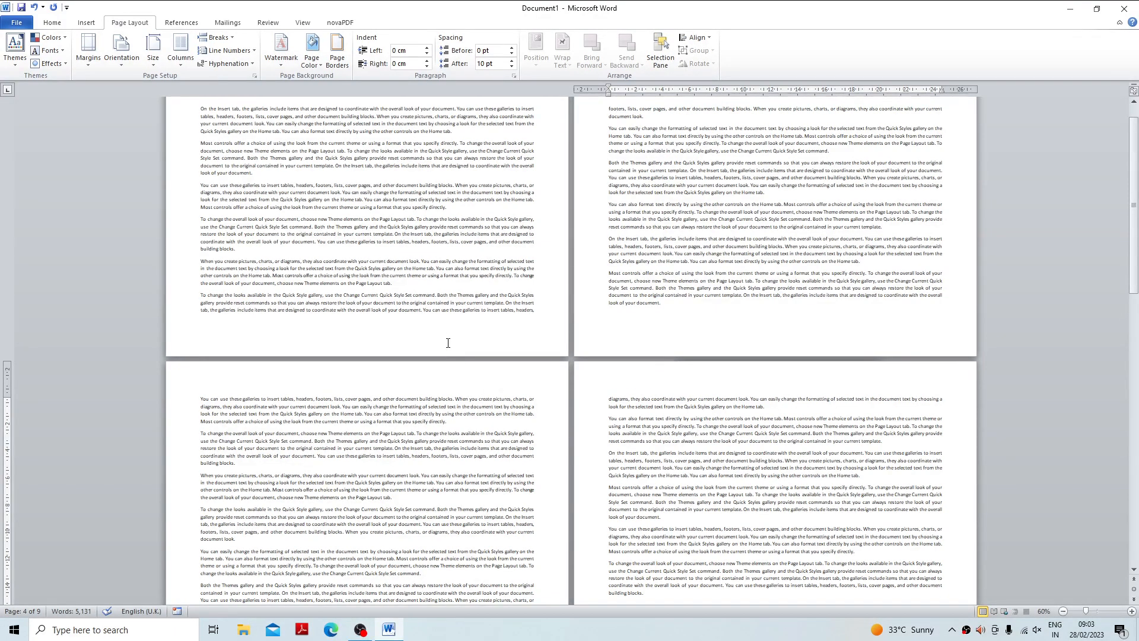
{"action": "key", "text": "ctrl+n"}
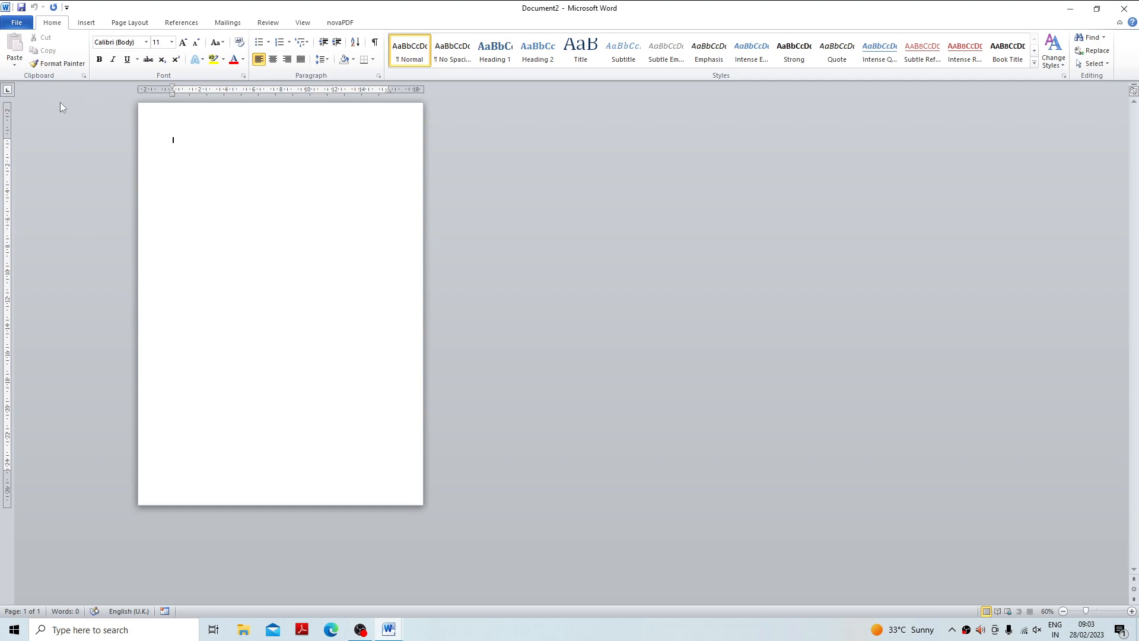
{"action": "left_click", "coordinate": [86, 23]}
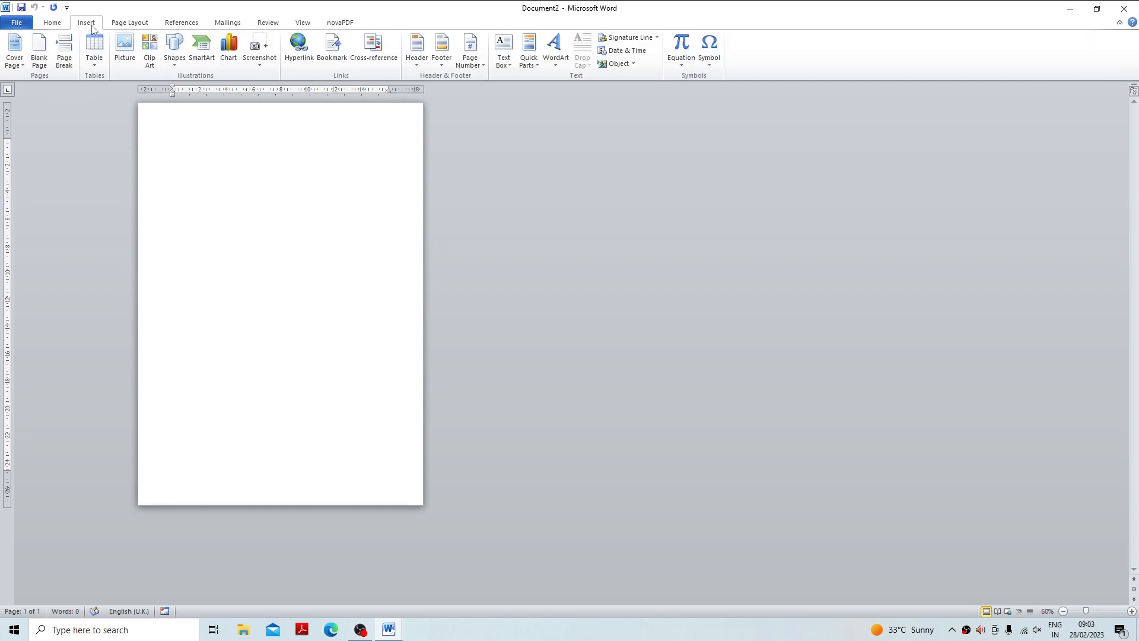
{"action": "left_click", "coordinate": [129, 23]}
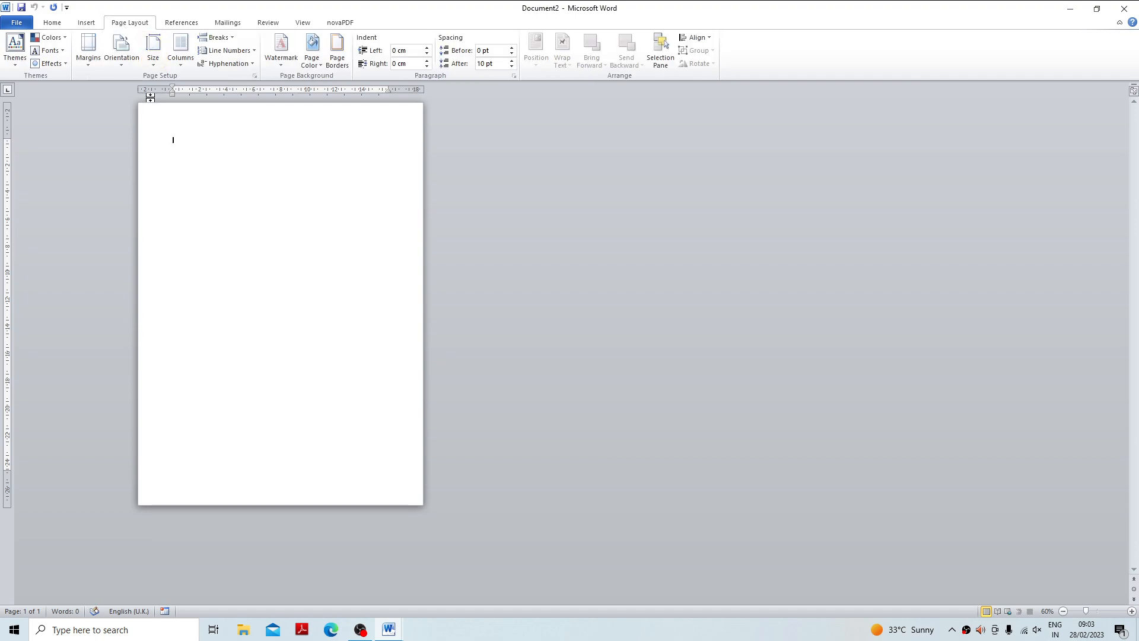
{"action": "left_click", "coordinate": [153, 62]}
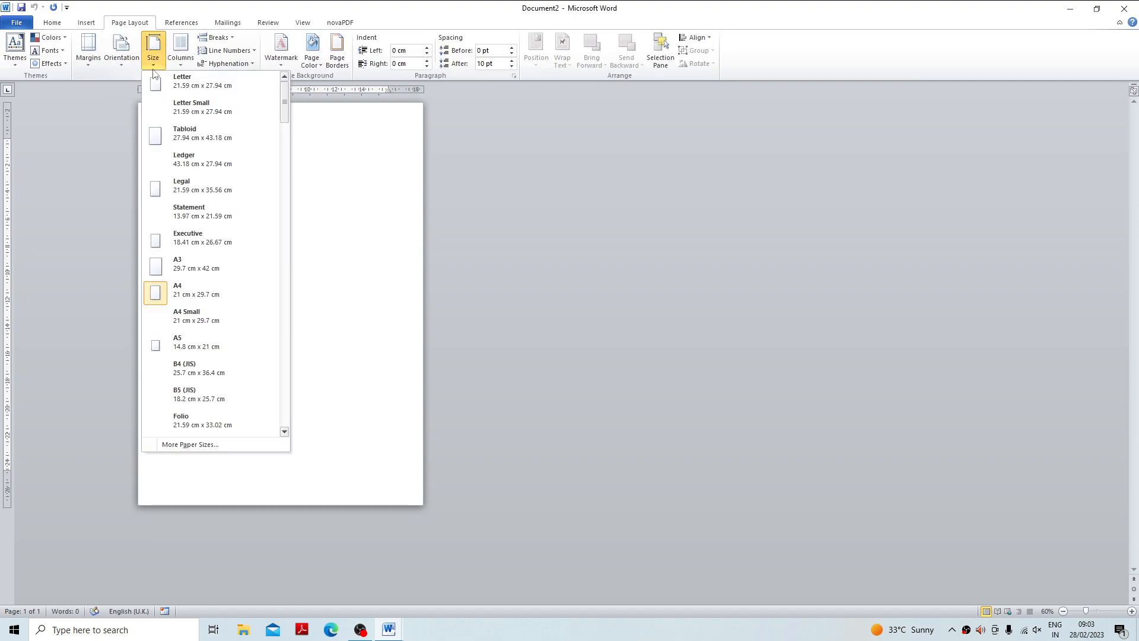
{"action": "left_click", "coordinate": [190, 291]}
Set the top, bottom, left and right margins of the whole new document to 0.
{"action": "left_click", "coordinate": [91, 62]}
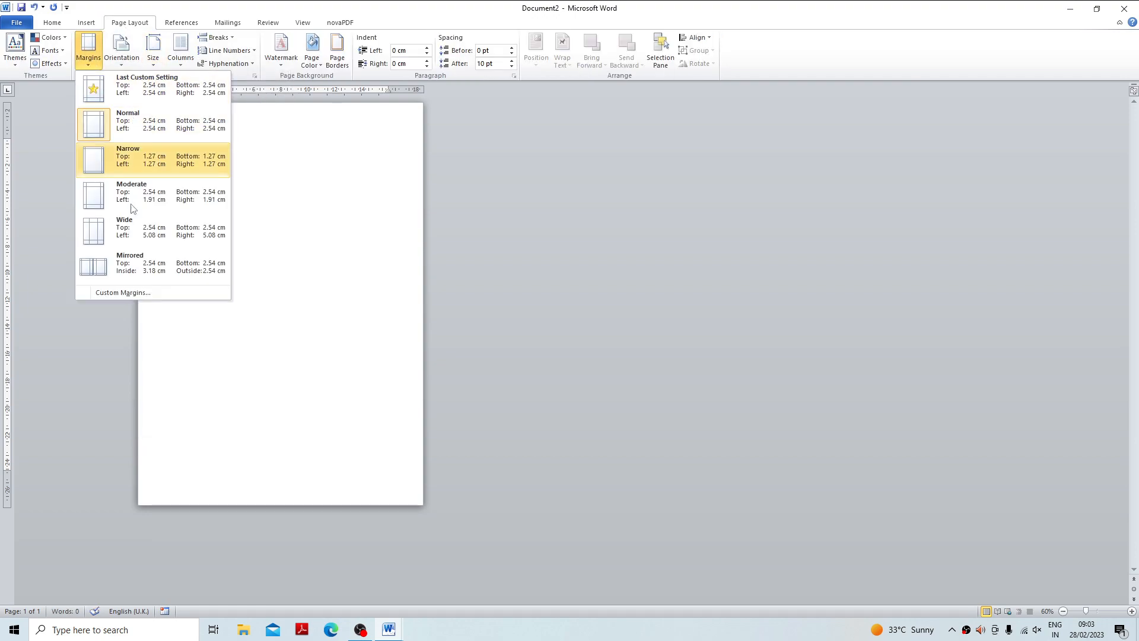
{"action": "left_click", "coordinate": [123, 293]}
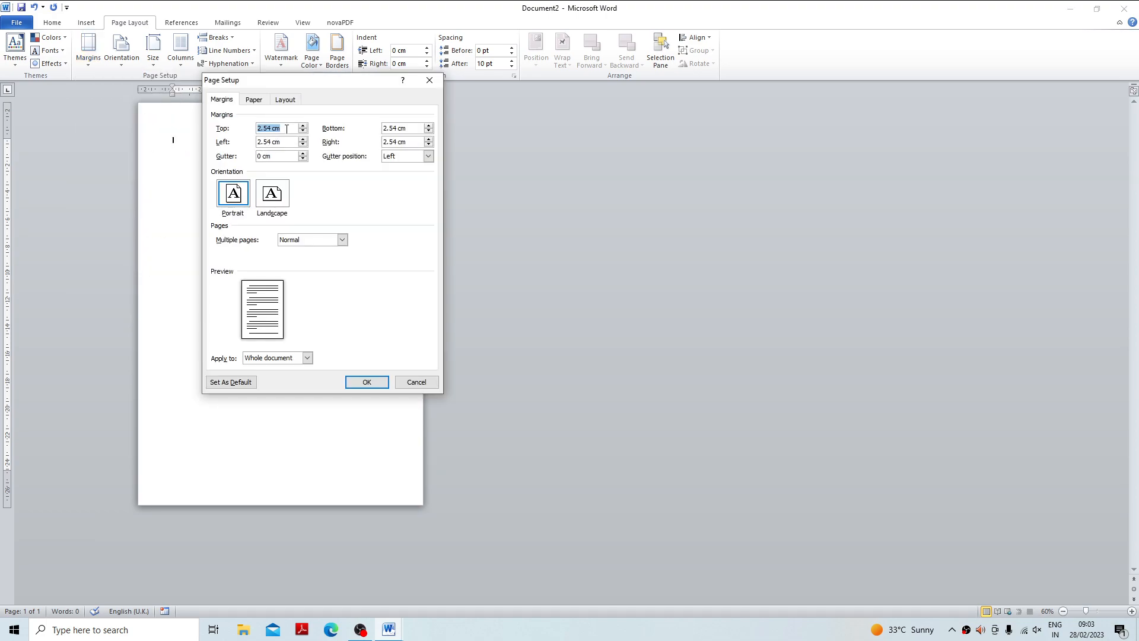
{"action": "type", "text": "0"}
{"action": "double_click", "coordinate": [412, 129]}
{"action": "type", "text": "0"}
{"action": "double_click", "coordinate": [409, 142]}
{"action": "type", "text": "0"}
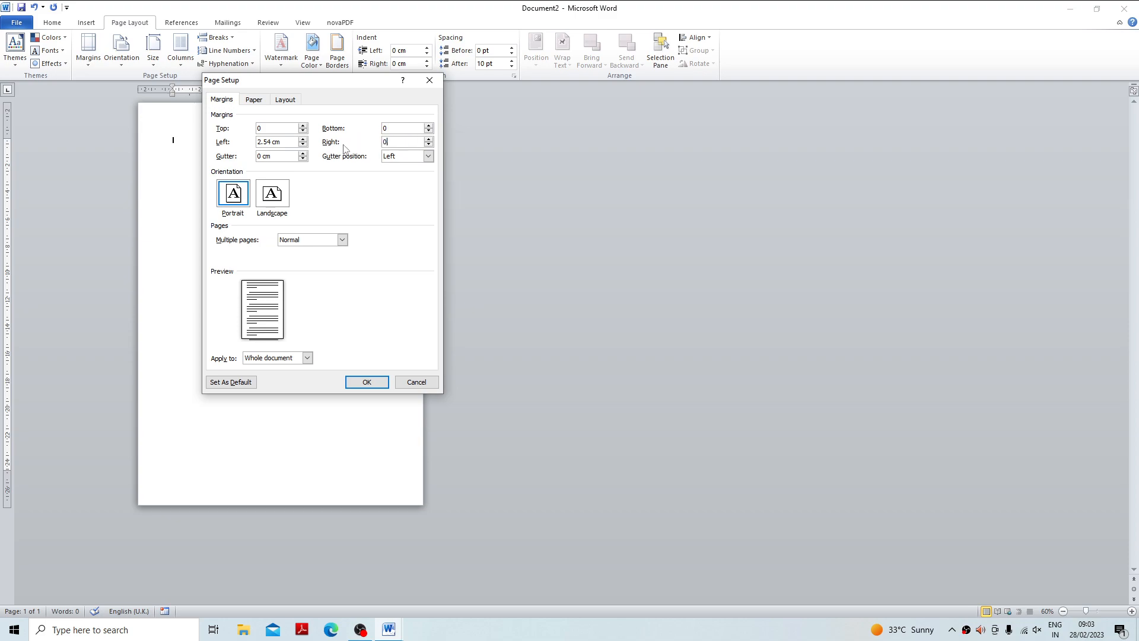
{"action": "double_click", "coordinate": [286, 142]}
{"action": "type", "text": "0"}
{"action": "left_click", "coordinate": [379, 383]}
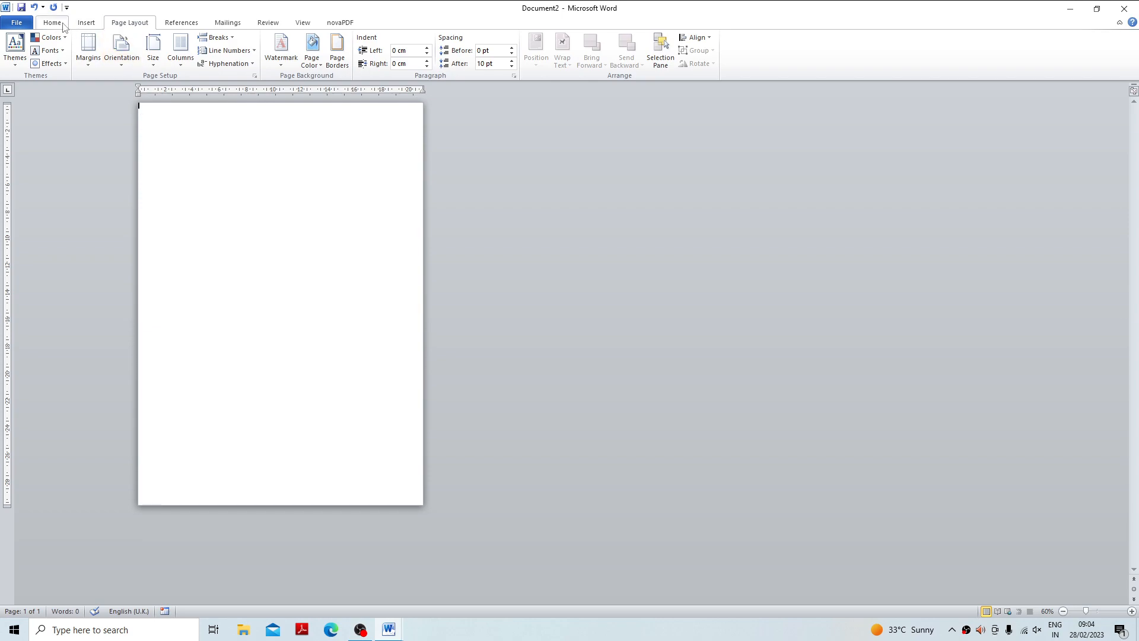
Insert a two-column table with enough rows to fill the whole first page.
{"action": "left_click", "coordinate": [86, 23]}
{"action": "left_click", "coordinate": [94, 50]}
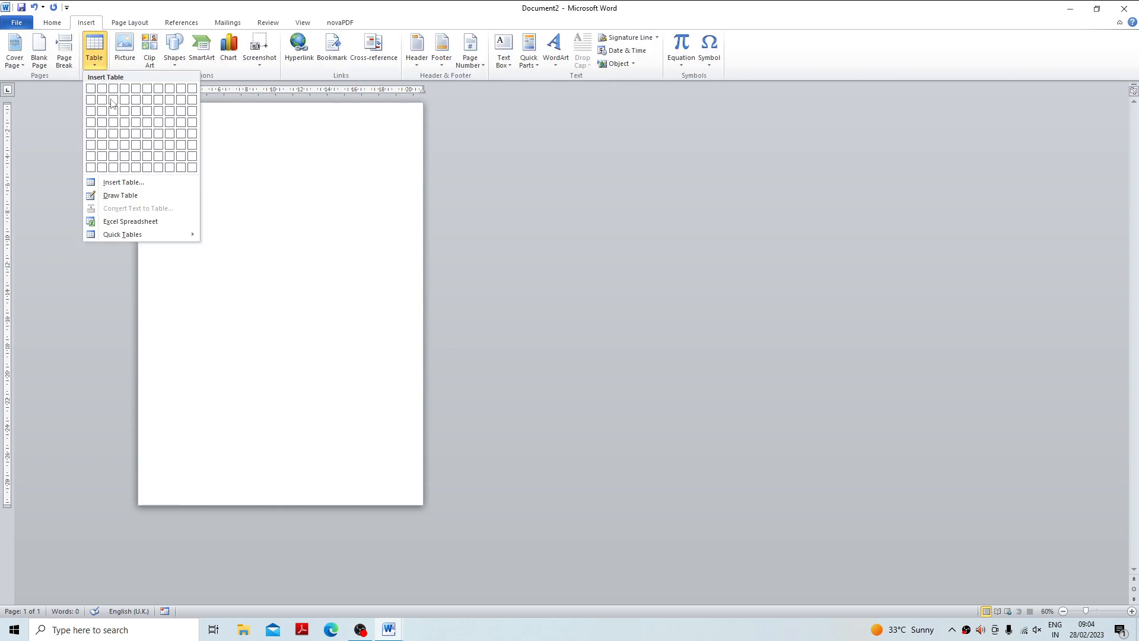
{"action": "left_click", "coordinate": [119, 184]}
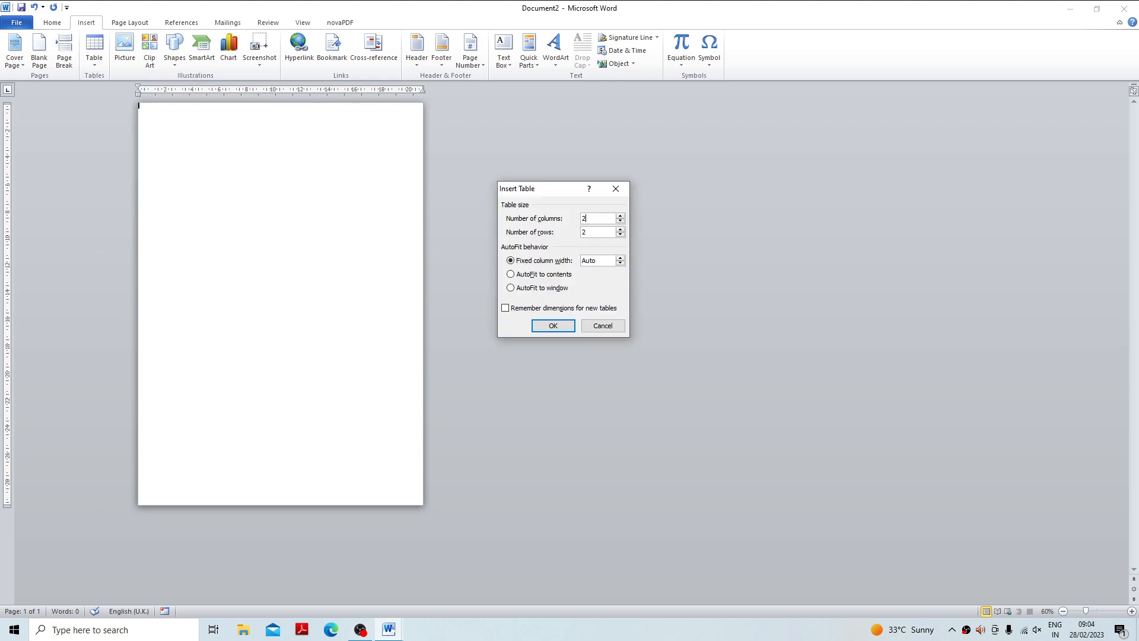
{"action": "double_click", "coordinate": [594, 232]}
{"action": "type", "text": "60"}
{"action": "left_click", "coordinate": [551, 328]}
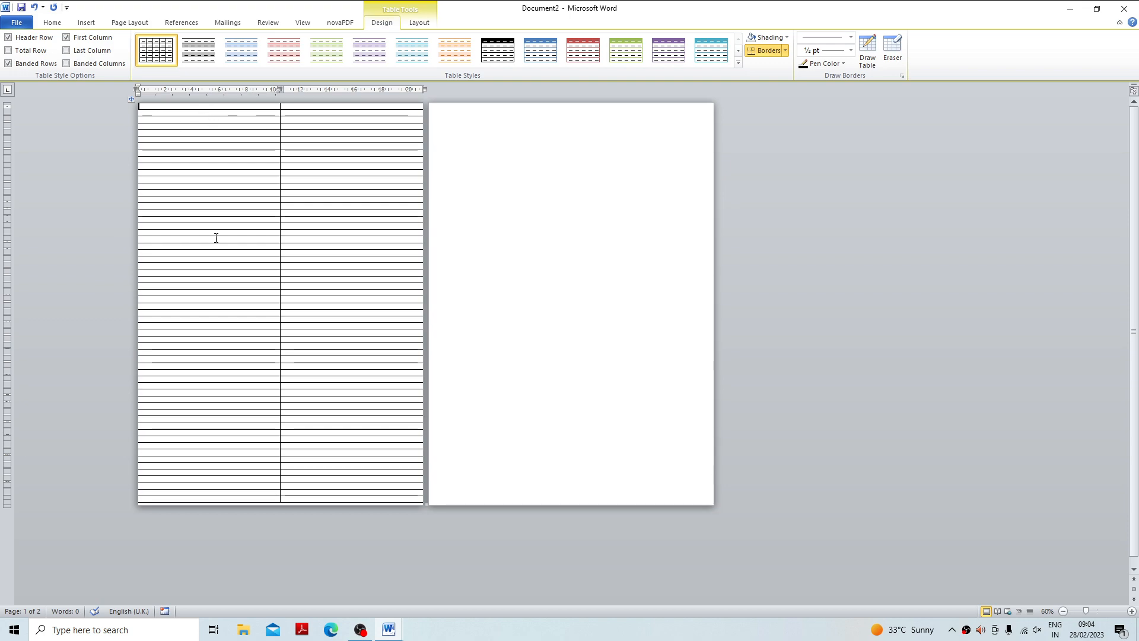
Narrow the table's first column to about 2.3 cm by moving the divider between the two columns.
{"action": "left_click", "coordinate": [458, 497]}
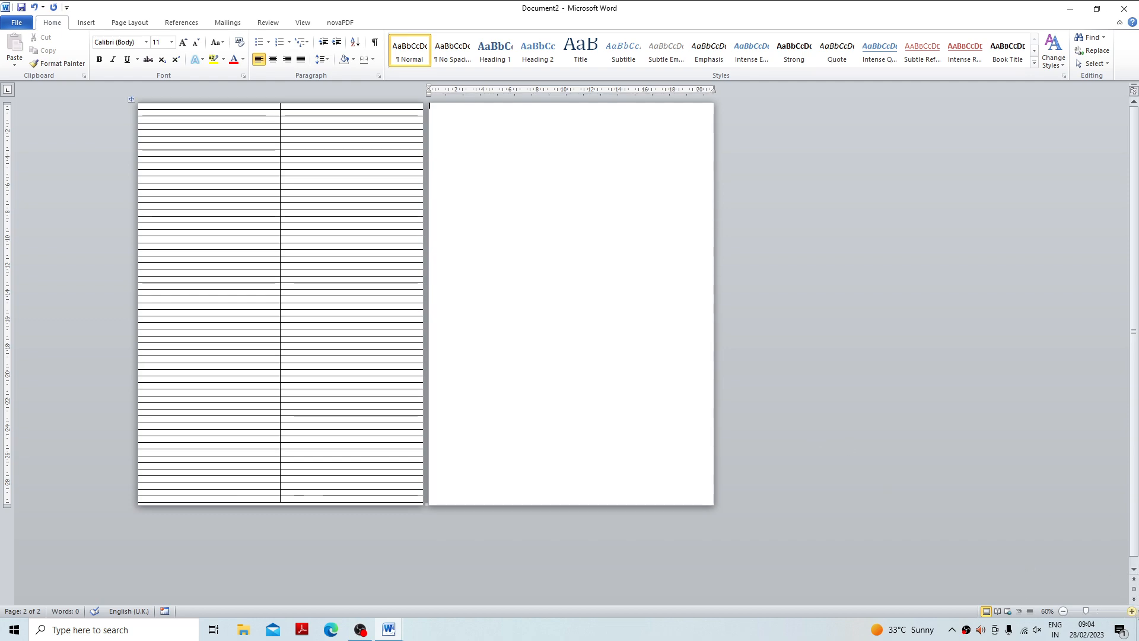
{"action": "left_click", "coordinate": [1132, 611]}
{"action": "left_click", "coordinate": [1131, 611]}
{"action": "left_click", "coordinate": [1131, 611]}
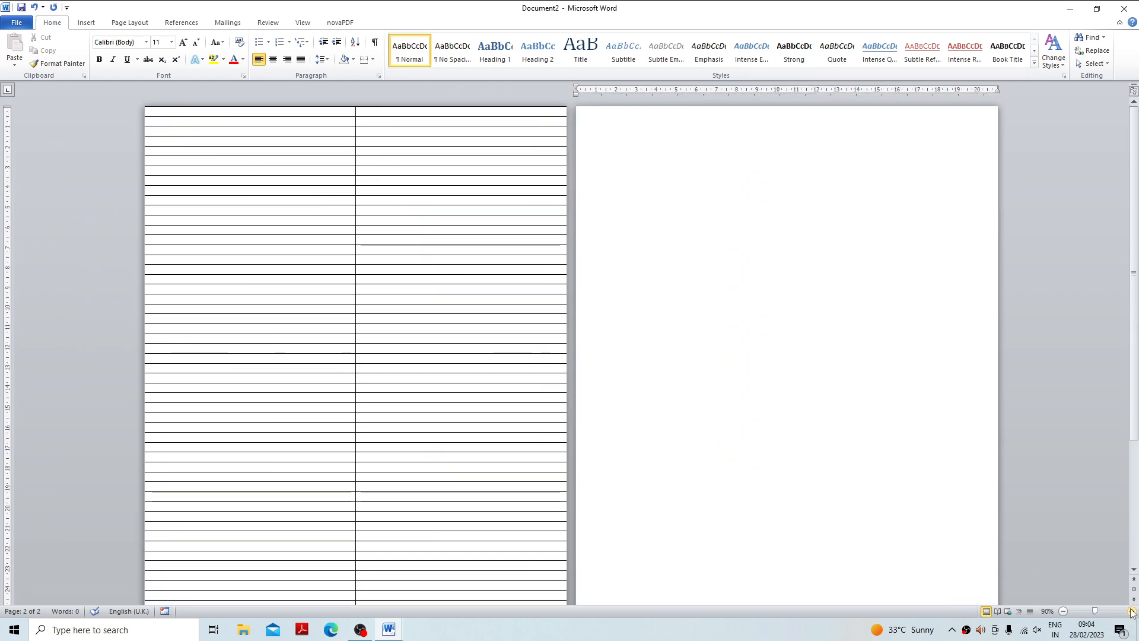
{"action": "left_click", "coordinate": [1132, 611]}
{"action": "left_click", "coordinate": [1132, 611]}
{"action": "left_click", "coordinate": [1131, 611]}
{"action": "left_click", "coordinate": [1131, 611]}
{"action": "scroll", "coordinate": [725, 526], "scroll_direction": "up", "scroll_amount": 8}
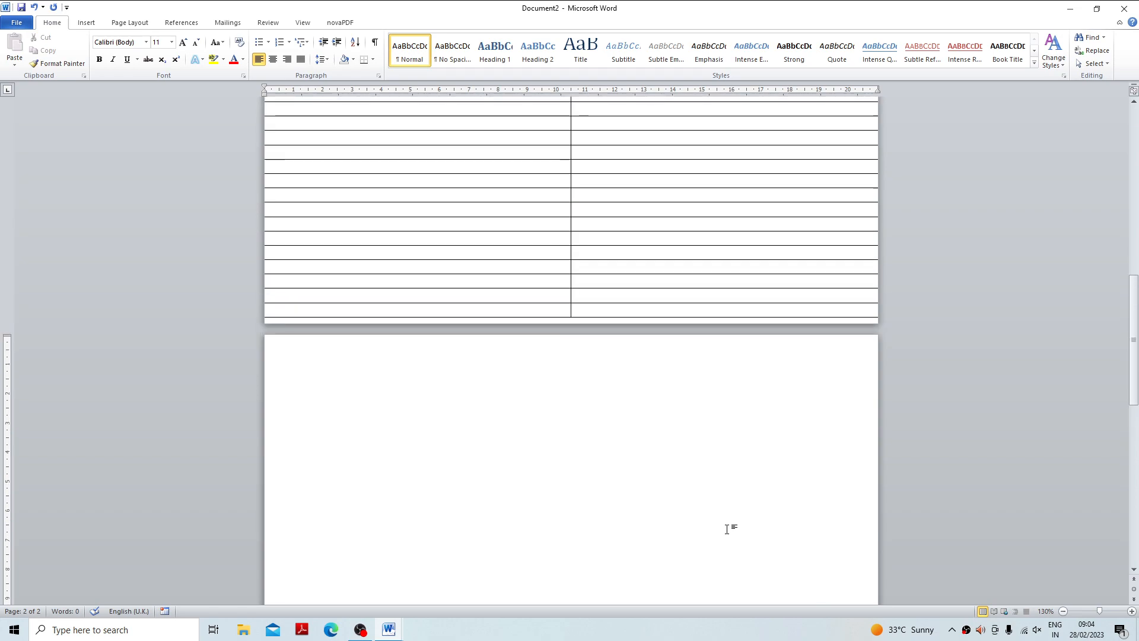
{"action": "scroll", "coordinate": [718, 525], "scroll_direction": "up", "scroll_amount": 1}
{"action": "left_click_drag", "start_coordinate": [570, 287], "coordinate": [330, 305]}
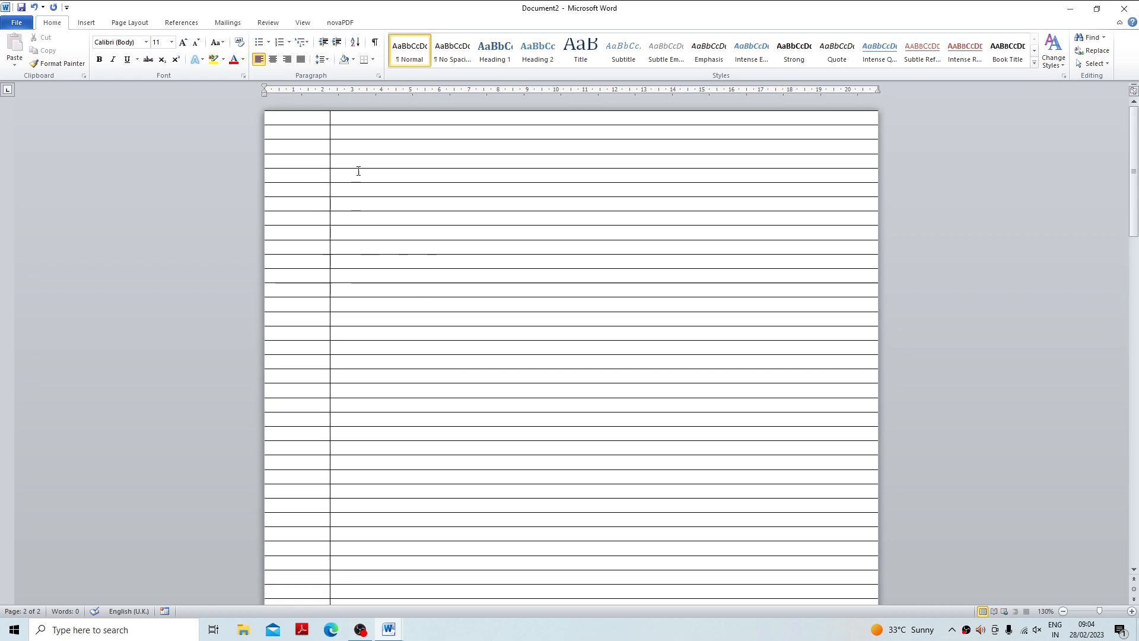
Merge the cells of the table's first three rows into one header cell and split it into two columns.
{"action": "left_click_drag", "start_coordinate": [323, 114], "coordinate": [552, 152]}
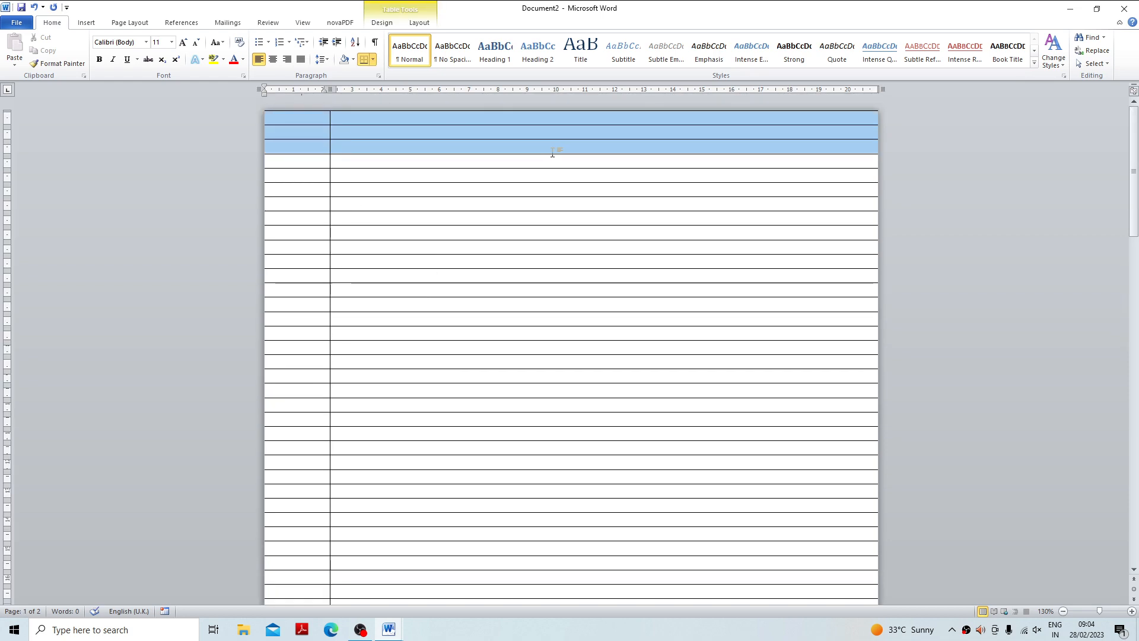
{"action": "left_click", "coordinate": [392, 24]}
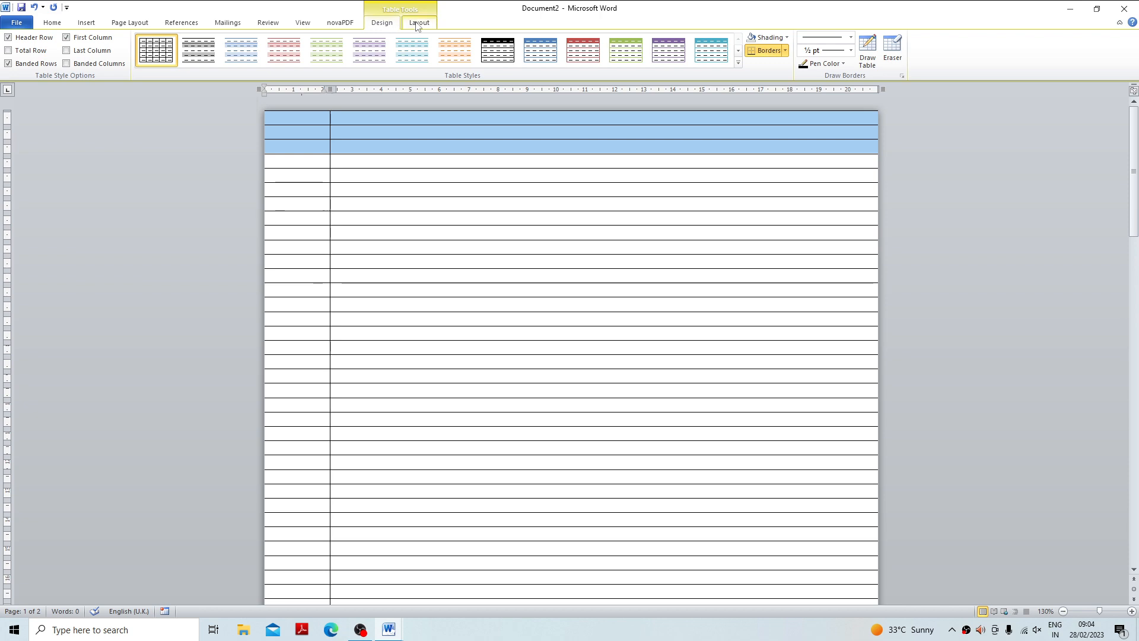
{"action": "left_click", "coordinate": [419, 23]}
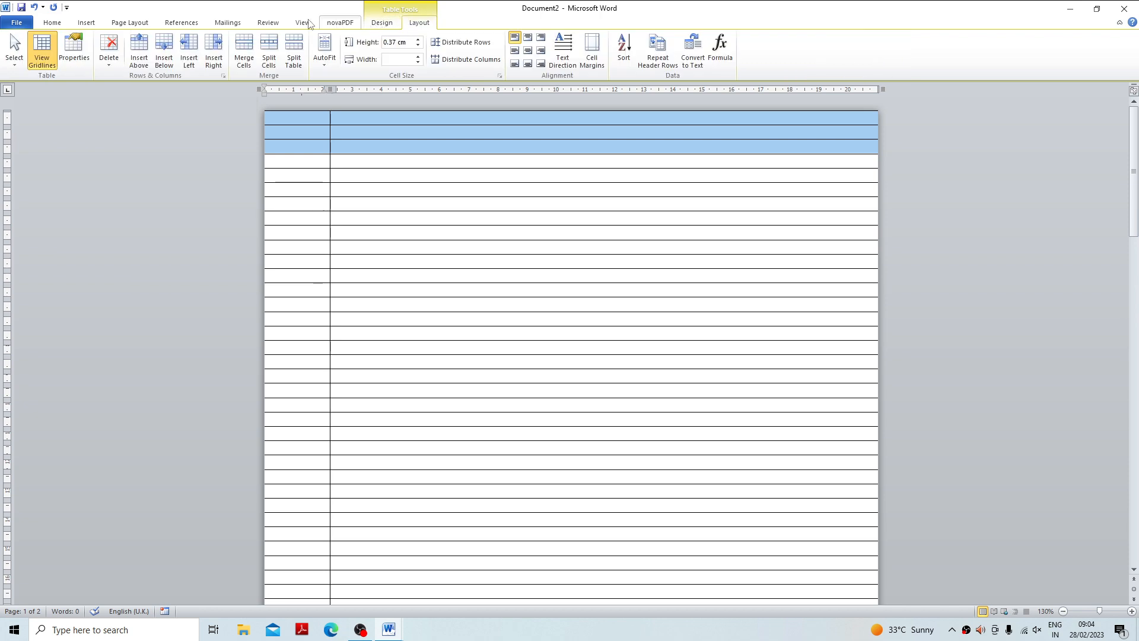
{"action": "left_click", "coordinate": [248, 66]}
{"action": "left_click", "coordinate": [268, 57]}
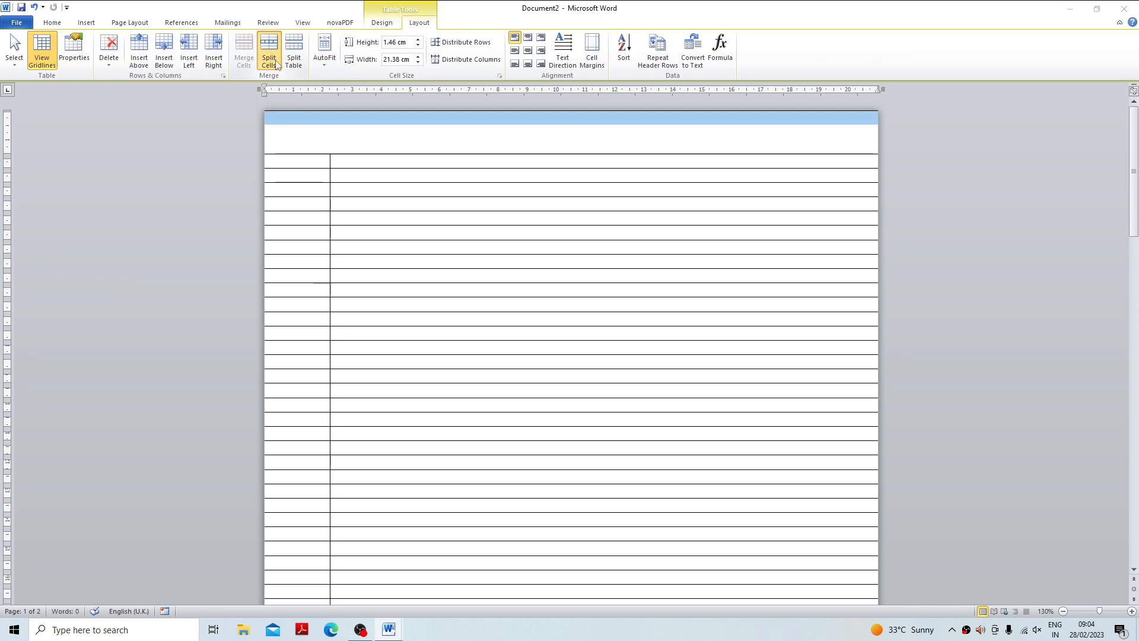
{"action": "left_click", "coordinate": [540, 334]}
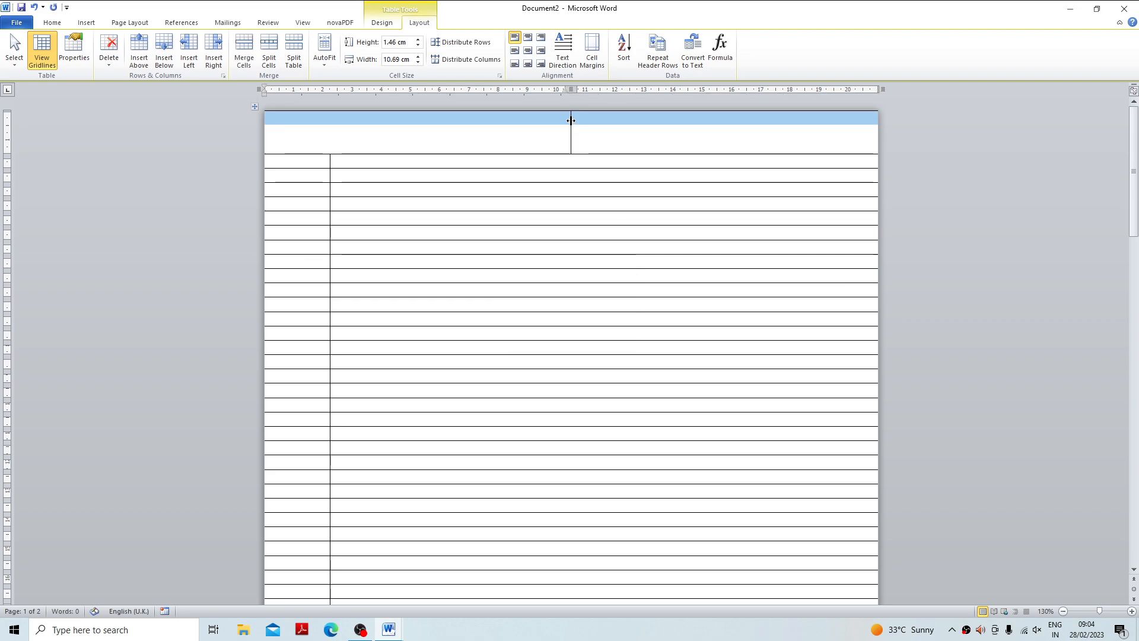
Move the divider between the two header cells to line up with the column divider of the rows below.
{"action": "left_click", "coordinate": [570, 135]}
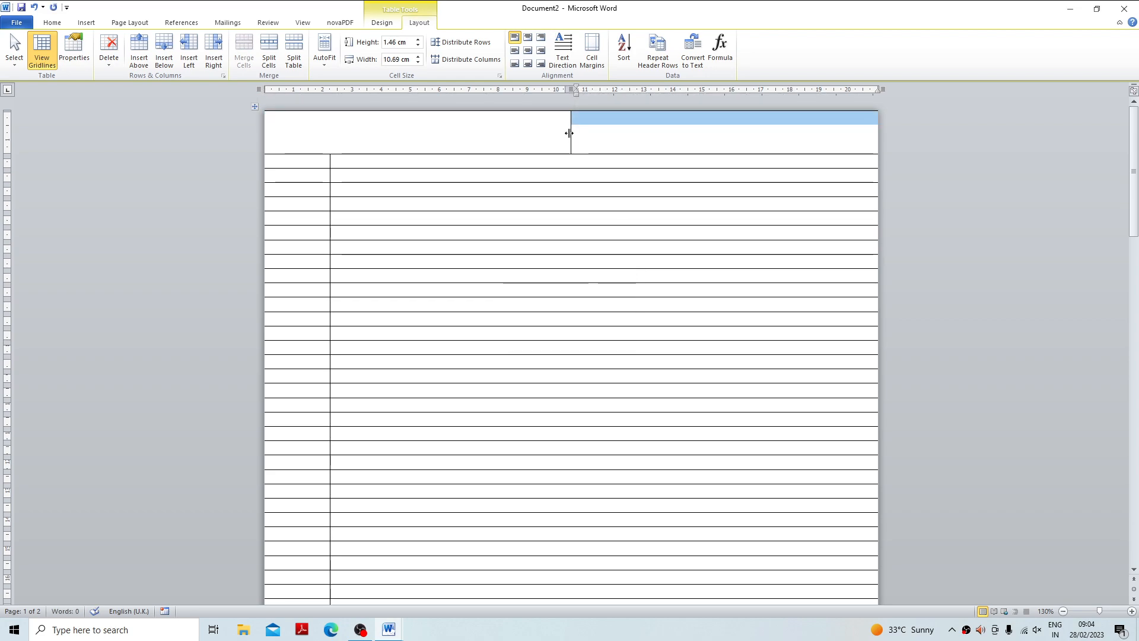
{"action": "left_click_drag", "start_coordinate": [570, 133], "coordinate": [330, 140]}
{"action": "left_click", "coordinate": [378, 140]}
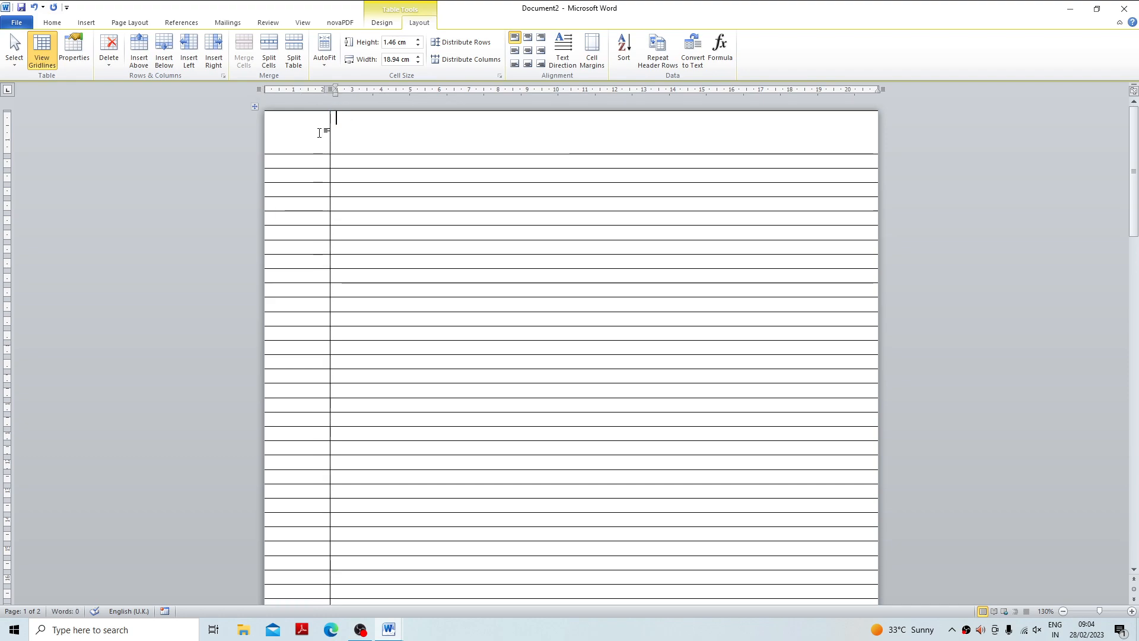
Set the table border pen to a double line, 1 ½ pt wide, in red.
{"action": "left_click", "coordinate": [382, 23]}
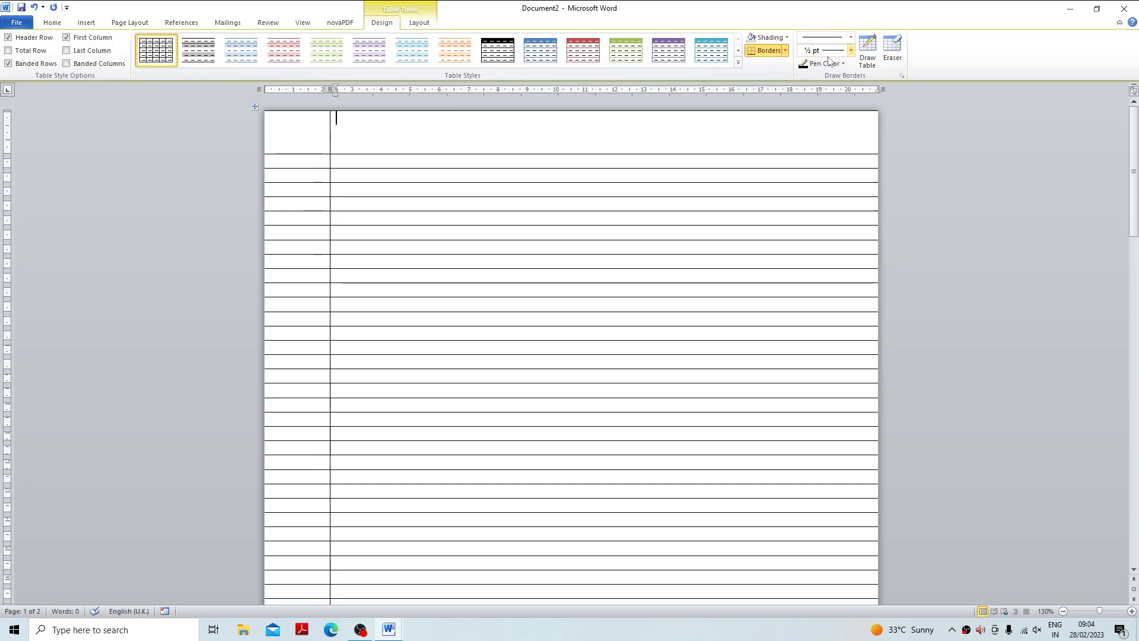
{"action": "left_click", "coordinate": [851, 51]}
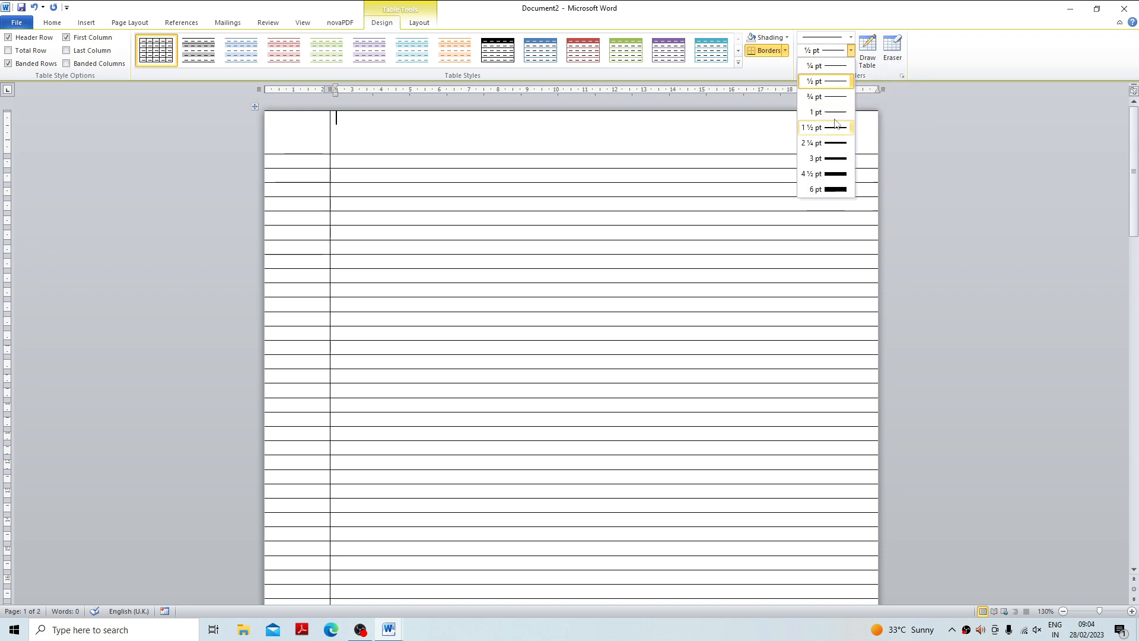
{"action": "left_click", "coordinate": [851, 37]}
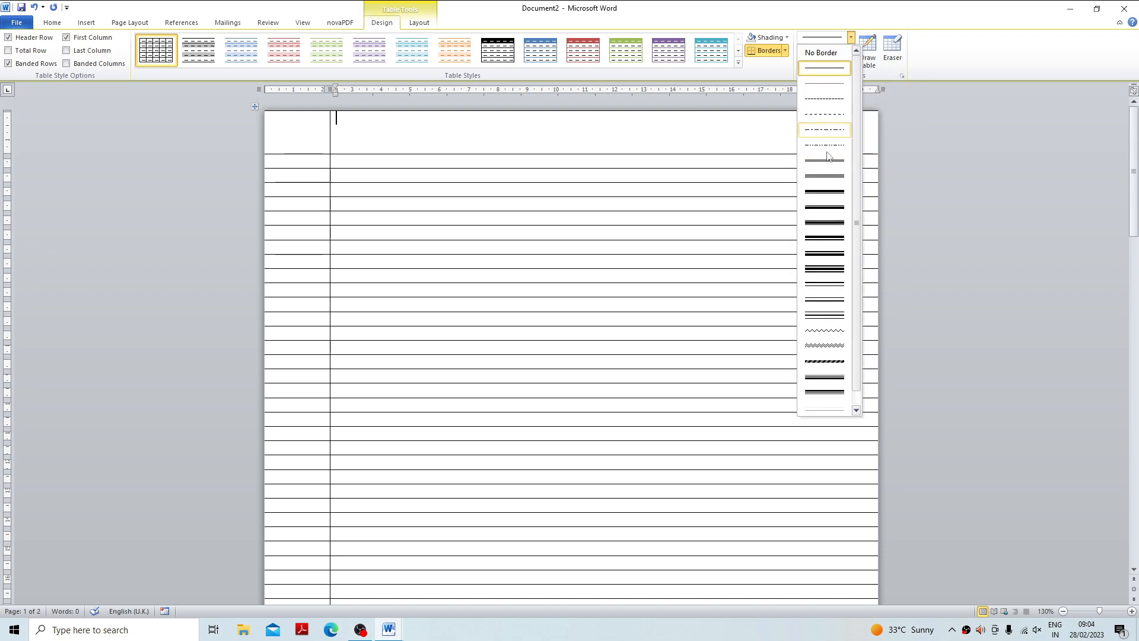
{"action": "left_click", "coordinate": [828, 162]}
{"action": "left_click", "coordinate": [851, 51]}
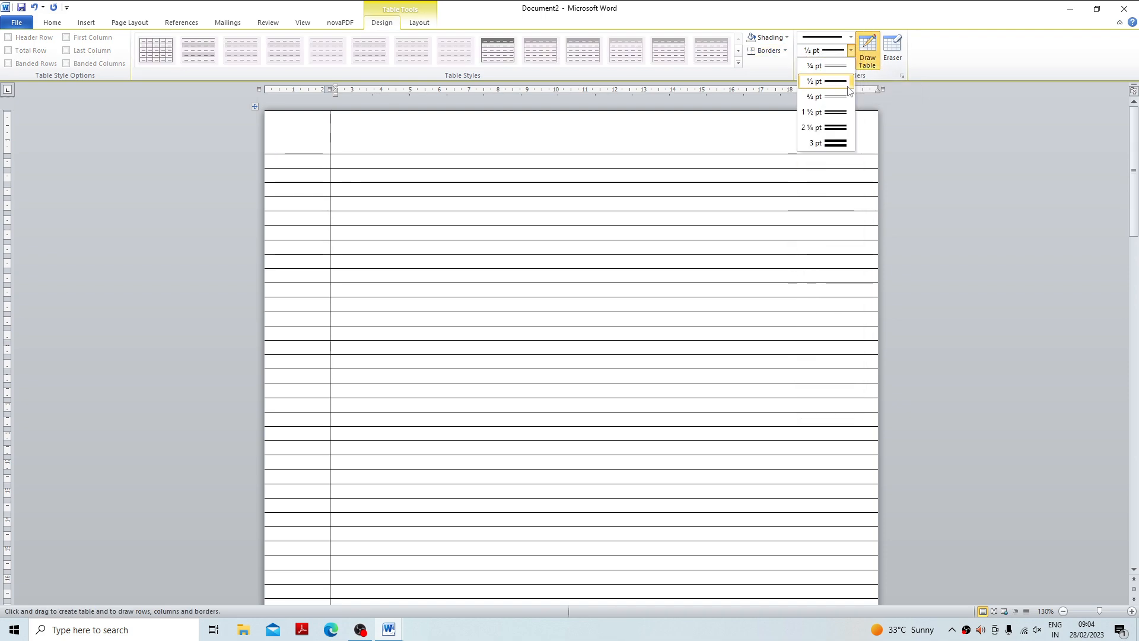
{"action": "left_click", "coordinate": [828, 112]}
{"action": "left_click", "coordinate": [833, 65]}
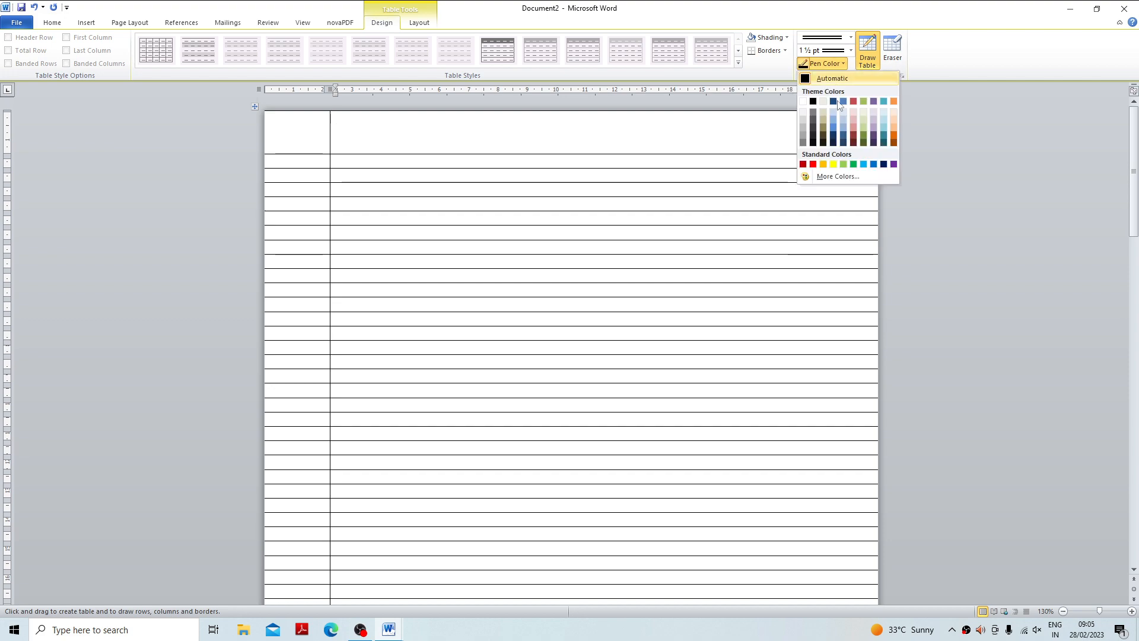
{"action": "left_click", "coordinate": [813, 165]}
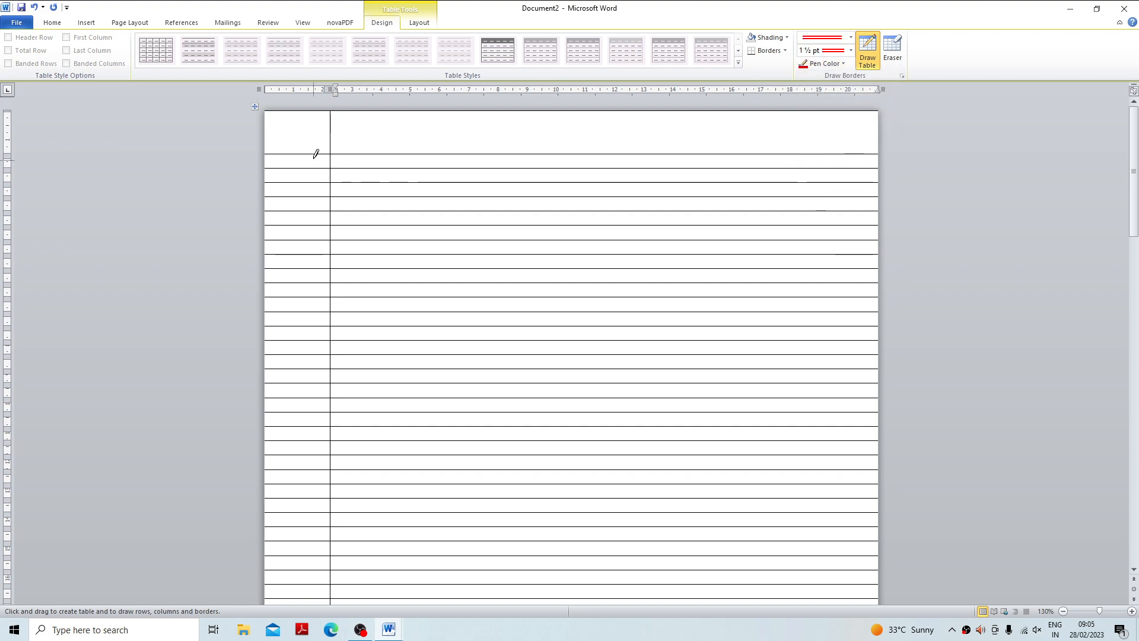
Draw the red double border beneath the header row and along the column divider down to the page's last row.
{"action": "left_click_drag", "start_coordinate": [381, 145], "coordinate": [404, 155]}
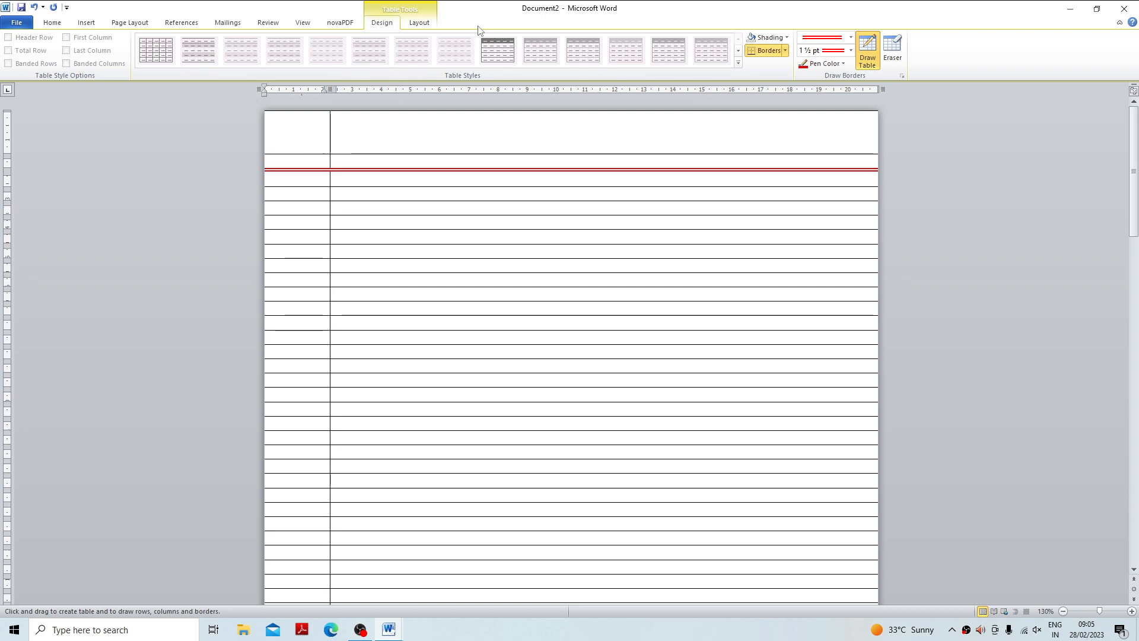
{"action": "left_click", "coordinate": [34, 7]}
{"action": "mouse_move", "coordinate": [288, 148]}
{"action": "left_mouse_down"}
{"action": "mouse_move", "coordinate": [363, 146]}
{"action": "mouse_move", "coordinate": [333, 635]}
{"action": "mouse_move", "coordinate": [204, 636]}
{"action": "mouse_move", "coordinate": [386, 636]}
{"action": "mouse_move", "coordinate": [250, 636]}
{"action": "mouse_move", "coordinate": [269, 605]}
{"action": "mouse_move", "coordinate": [331, 557]}
{"action": "left_mouse_up"}
{"action": "scroll", "coordinate": [480, 428], "scroll_direction": "up", "scroll_amount": 1}
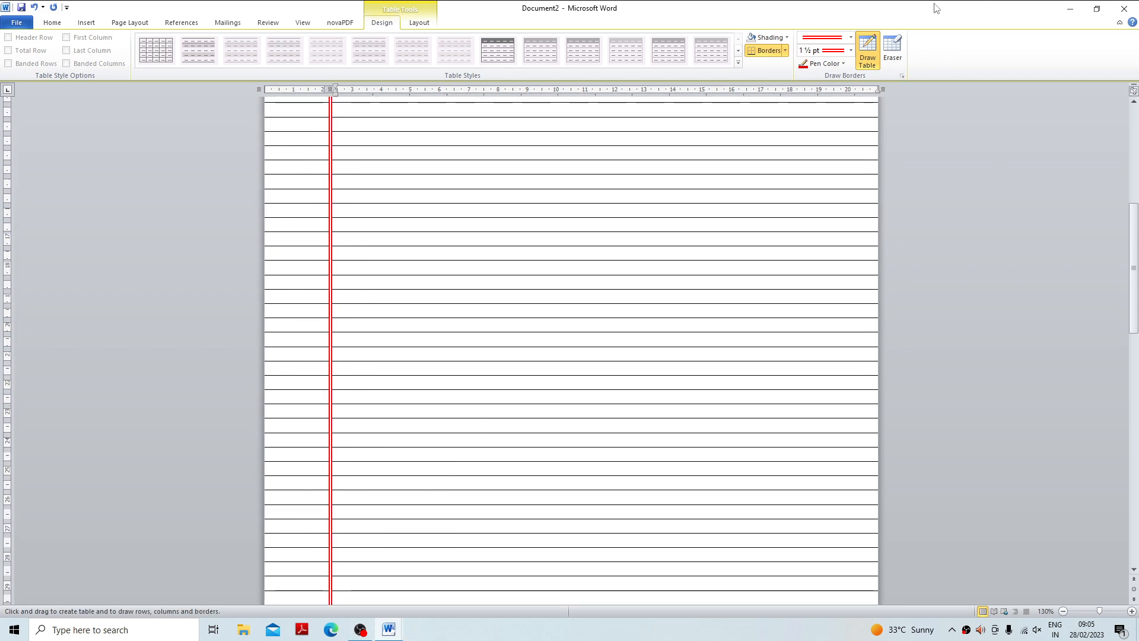
{"action": "left_click", "coordinate": [864, 53]}
{"action": "scroll", "coordinate": [359, 531], "scroll_direction": "down", "scroll_amount": 3}
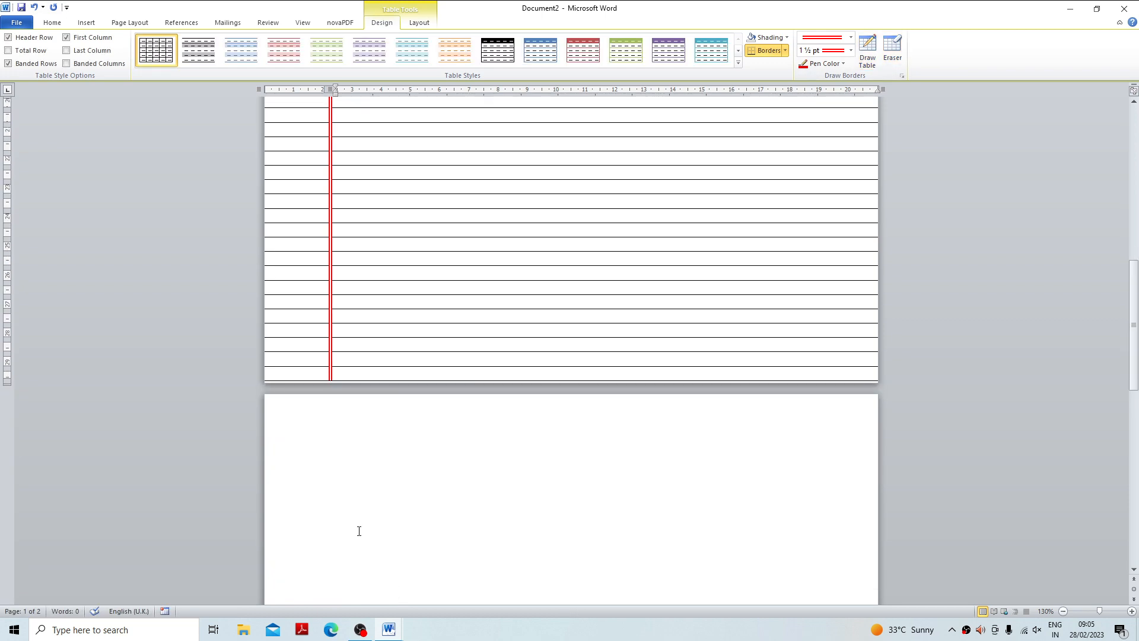
{"action": "left_click", "coordinate": [368, 373]}
{"action": "scroll", "coordinate": [488, 153], "scroll_direction": "up", "scroll_amount": 8}
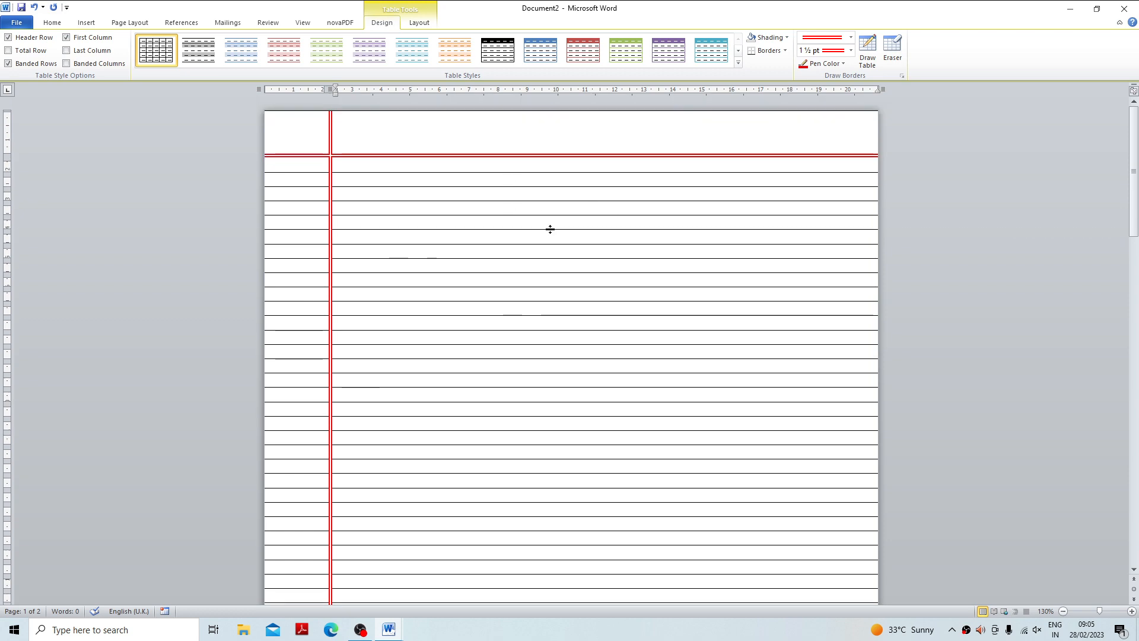
Close the ruled-page document without saving it and create a new blank document.
{"action": "left_click", "coordinate": [1124, 8]}
{"action": "left_click", "coordinate": [568, 328]}
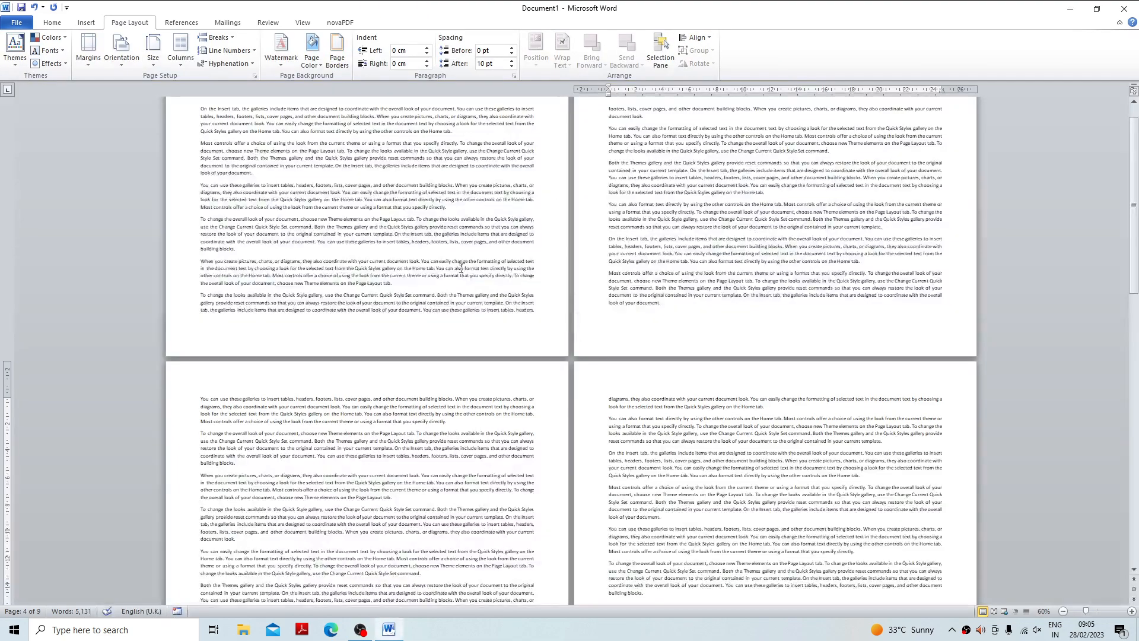
{"action": "left_click", "coordinate": [475, 261]}
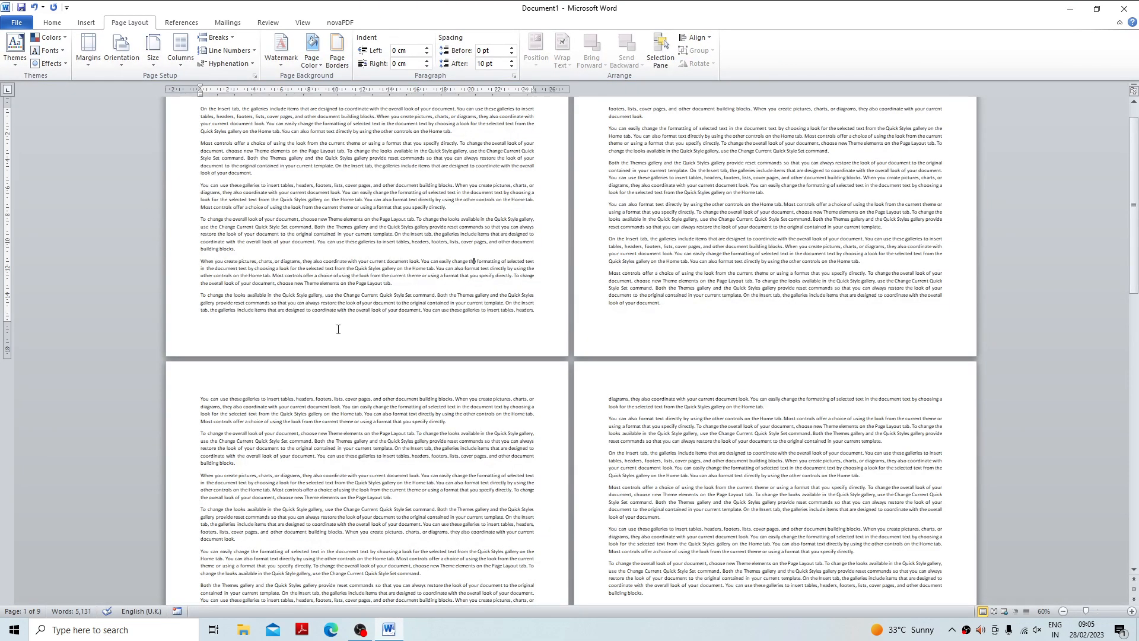
{"action": "key", "text": "ctrl+n"}
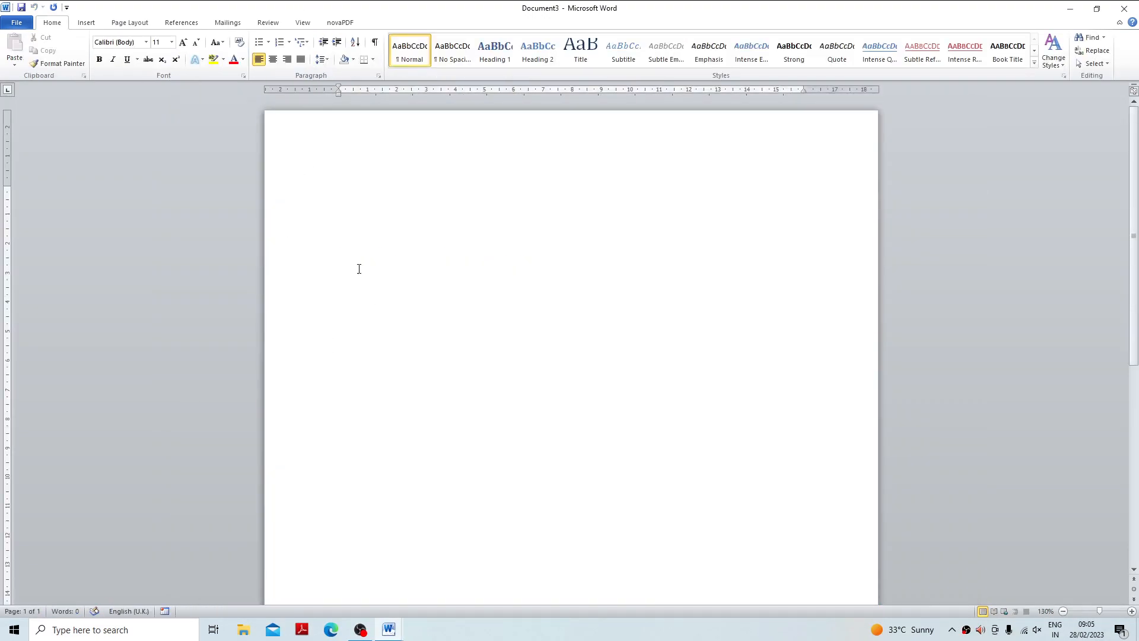
Define a custom paper size with a width of 2.5 and a height of 3.5 for the whole document.
{"action": "left_click", "coordinate": [87, 23]}
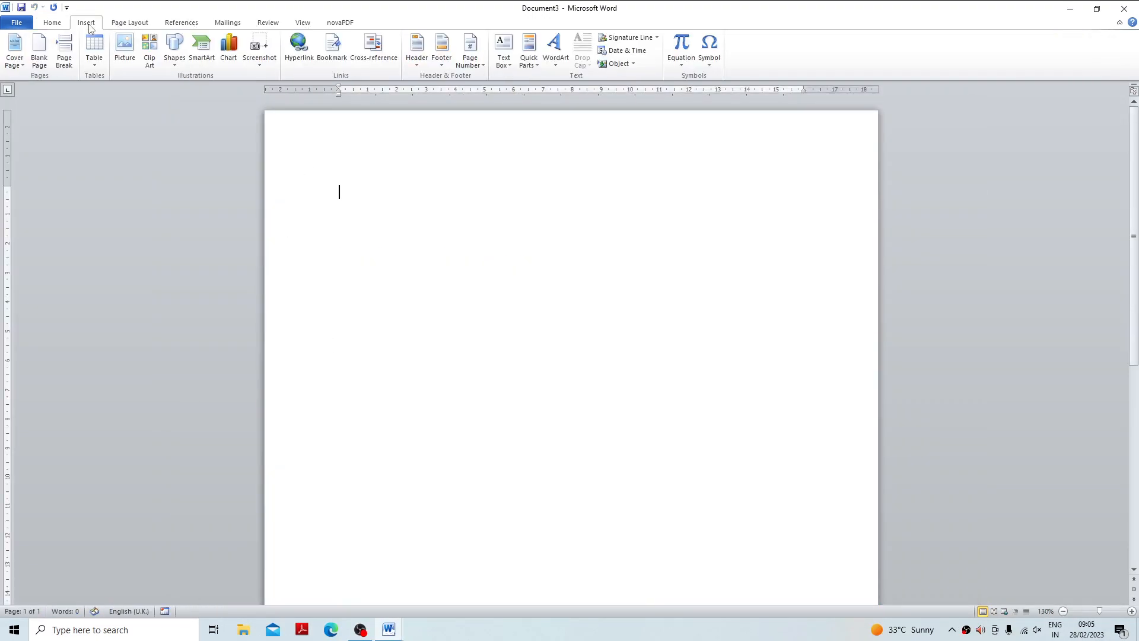
{"action": "left_click", "coordinate": [130, 23]}
{"action": "left_click", "coordinate": [153, 51]}
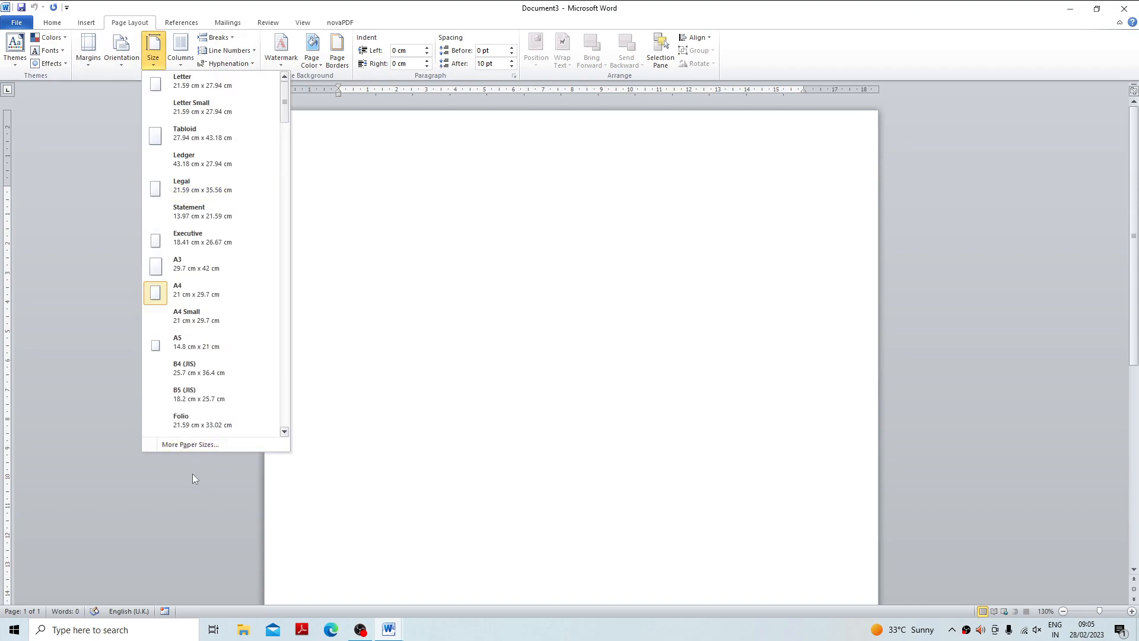
{"action": "left_click", "coordinate": [187, 444]}
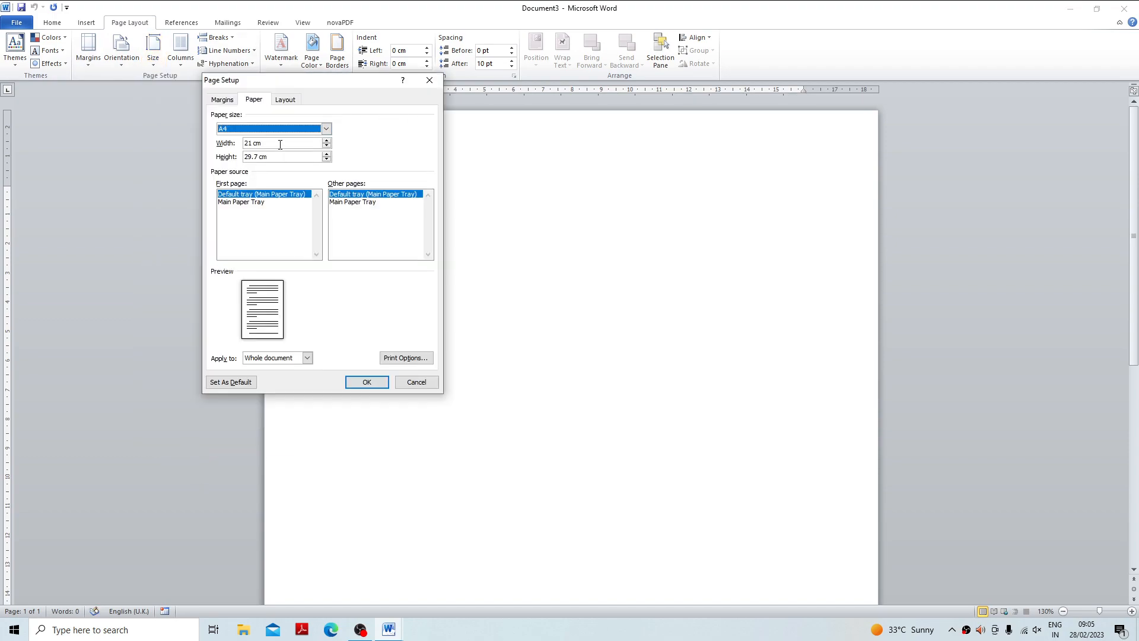
{"action": "left_click_drag", "start_coordinate": [280, 144], "coordinate": [213, 144]}
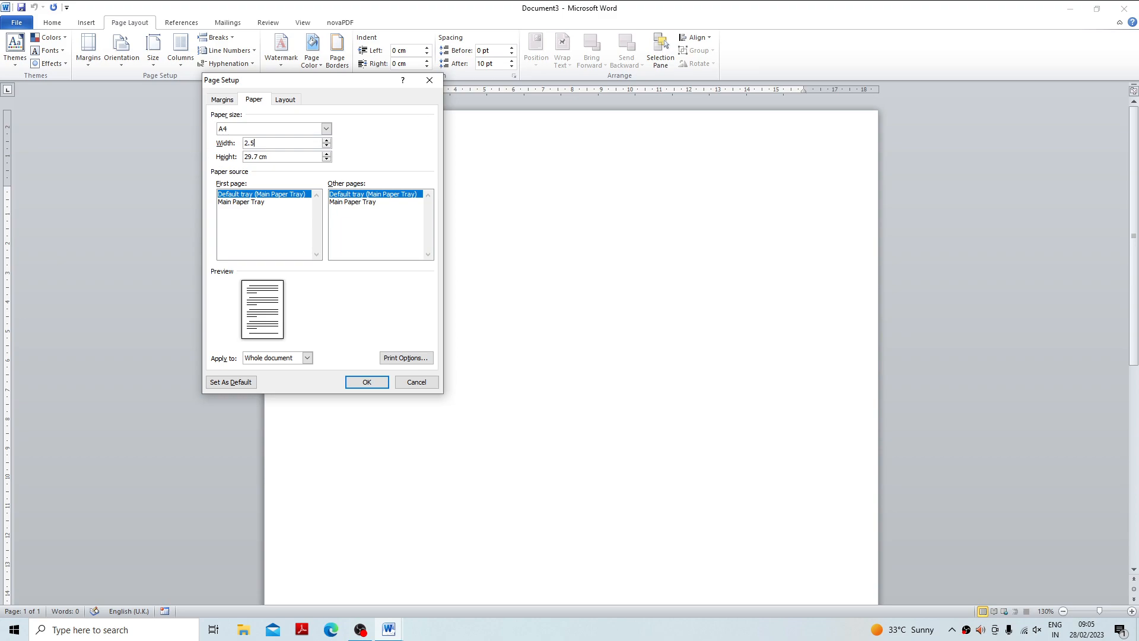
{"action": "left_click_drag", "start_coordinate": [283, 160], "coordinate": [204, 160]}
{"action": "type", "text": "3.5"}
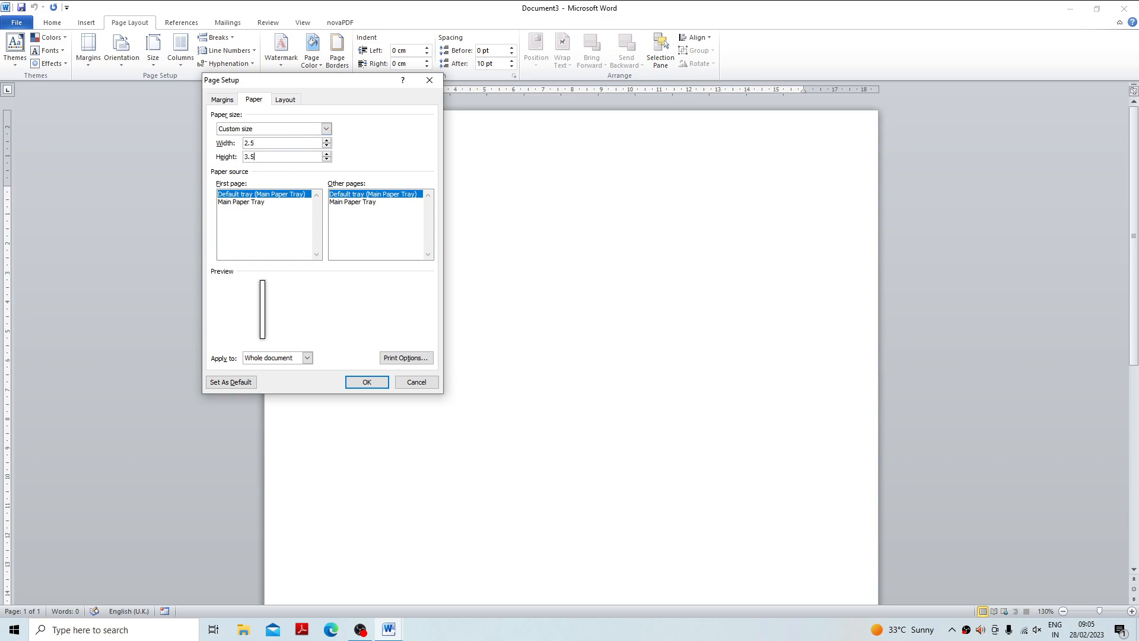
{"action": "left_click", "coordinate": [286, 143]}
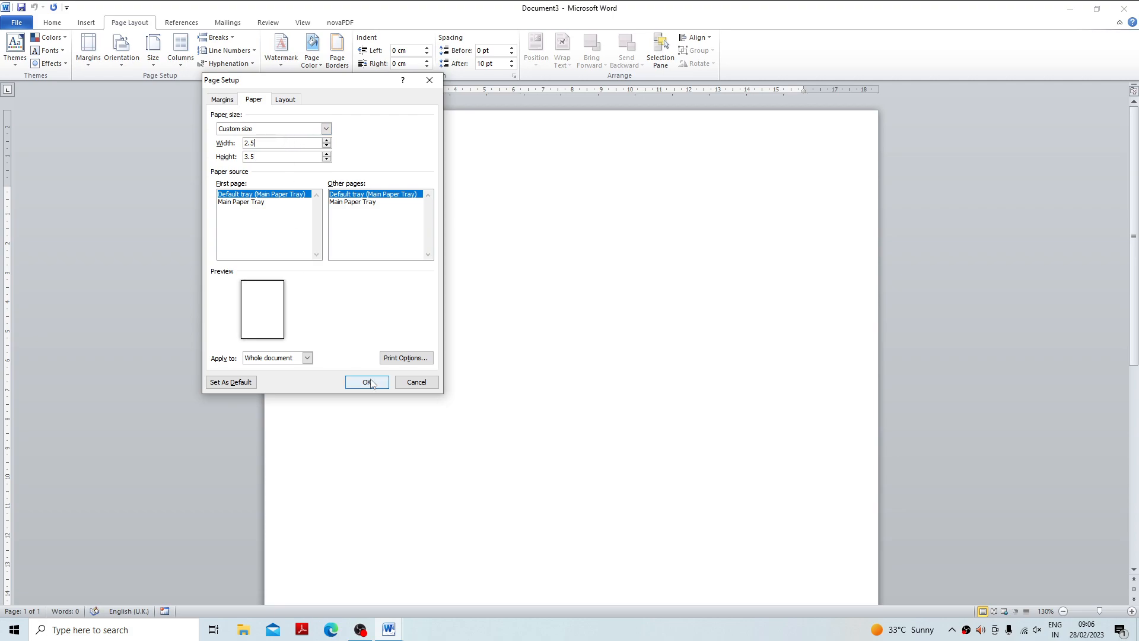
Set the top, left, bottom and right margins to 0 and apply the page setup.
{"action": "left_click", "coordinate": [223, 100]}
{"action": "double_click", "coordinate": [264, 128]}
{"action": "type", "text": "0"}
{"action": "key", "text": "Tab"}
{"action": "type", "text": "0"}
{"action": "double_click", "coordinate": [405, 128]}
{"action": "type", "text": "0"}
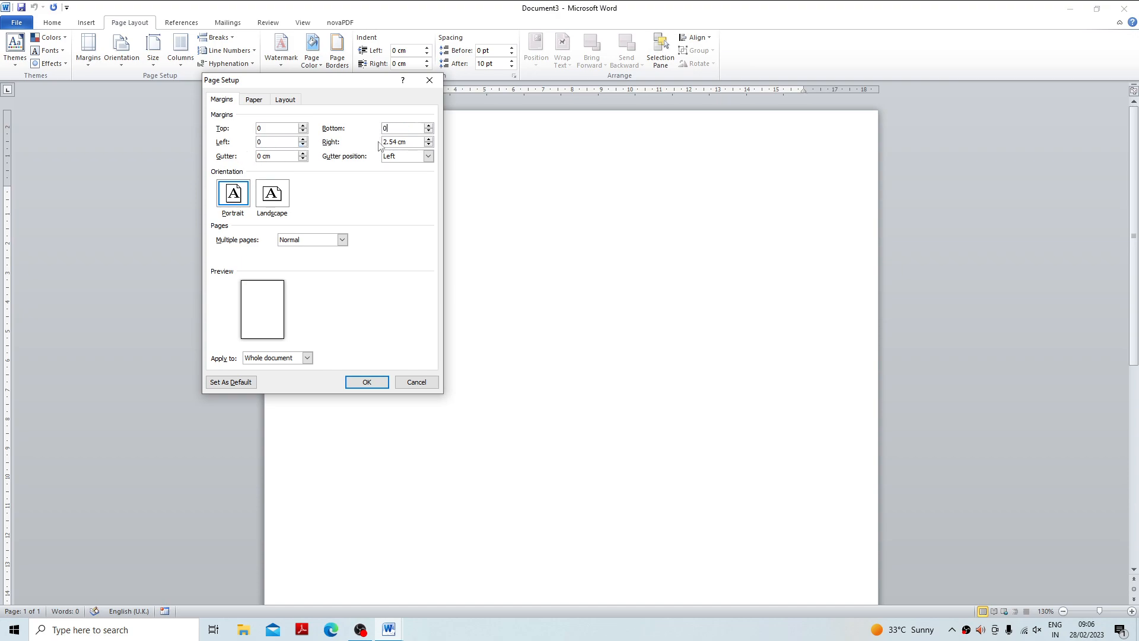
{"action": "double_click", "coordinate": [409, 142]}
{"action": "type", "text": "0"}
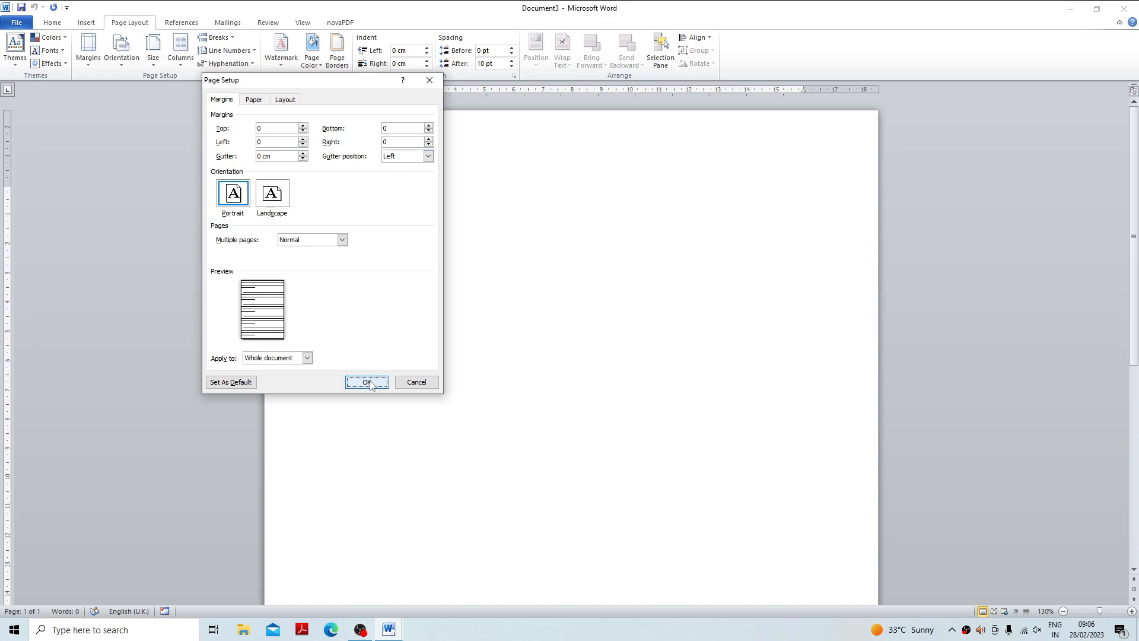
{"action": "left_click", "coordinate": [367, 382]}
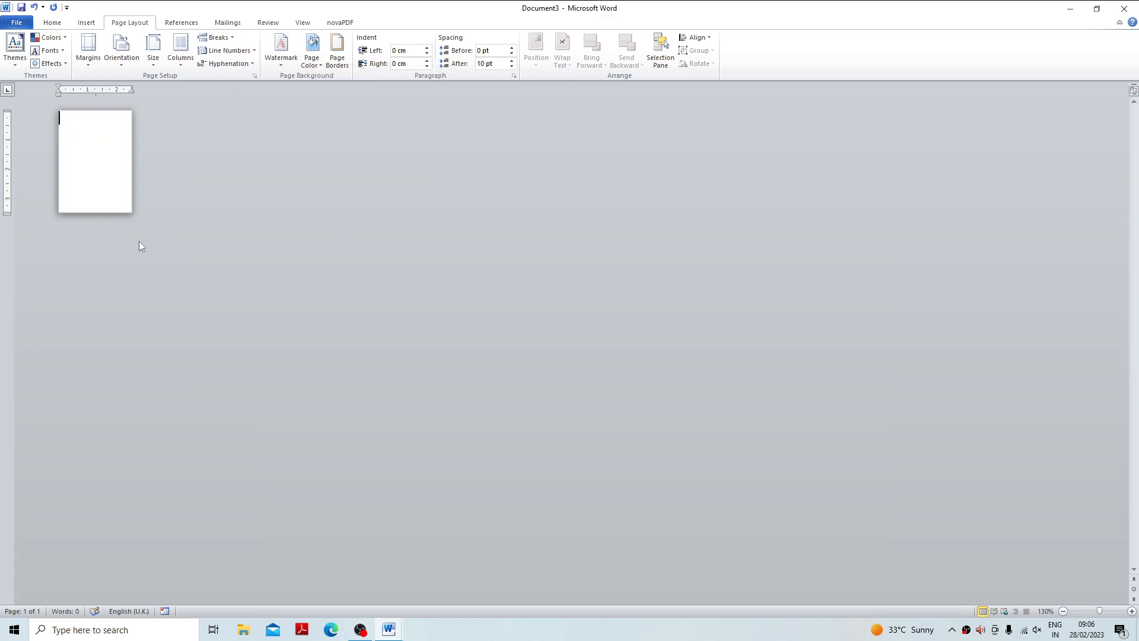
Write the title "Id card" in font size 8 at the top of the small page and centre it.
{"action": "left_click", "coordinate": [1130, 611]}
{"action": "left_click", "coordinate": [1130, 612]}
{"action": "left_click", "coordinate": [1130, 611]}
{"action": "left_click", "coordinate": [1130, 612]}
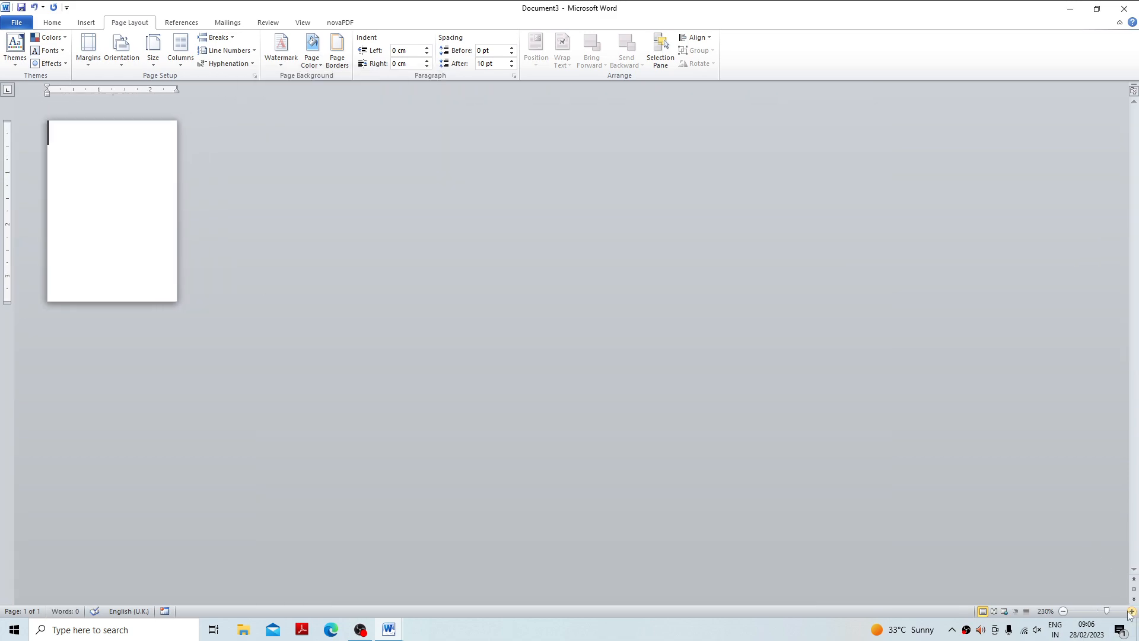
{"action": "left_click", "coordinate": [1130, 611]}
{"action": "left_click", "coordinate": [1130, 612]}
{"action": "left_click", "coordinate": [1130, 612]}
{"action": "left_click", "coordinate": [1130, 611]}
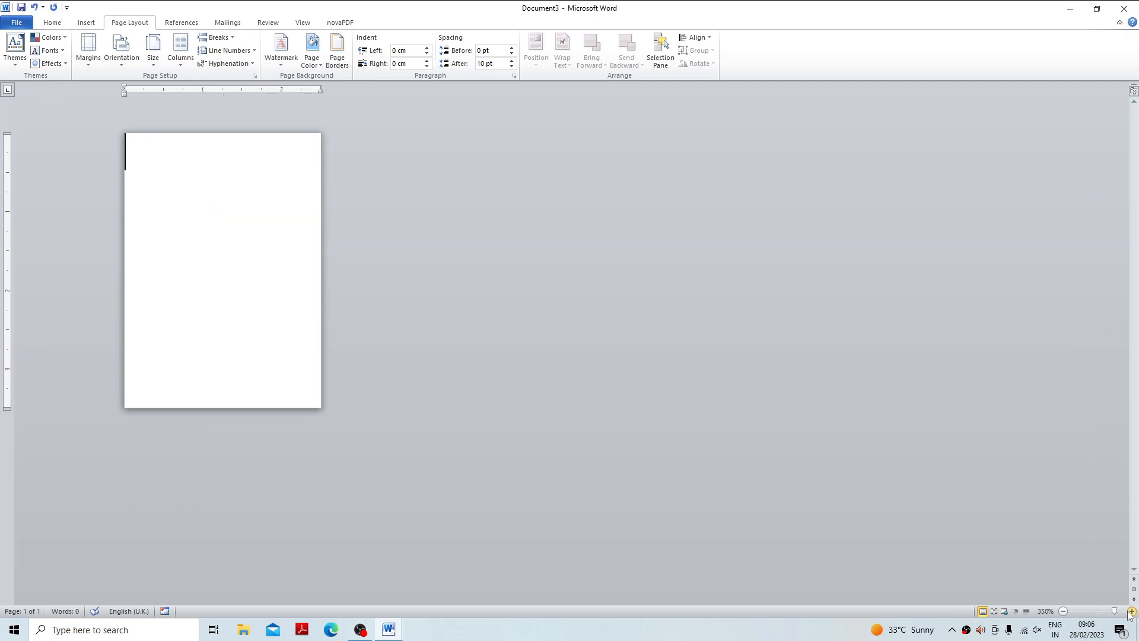
{"action": "left_click", "coordinate": [52, 22]}
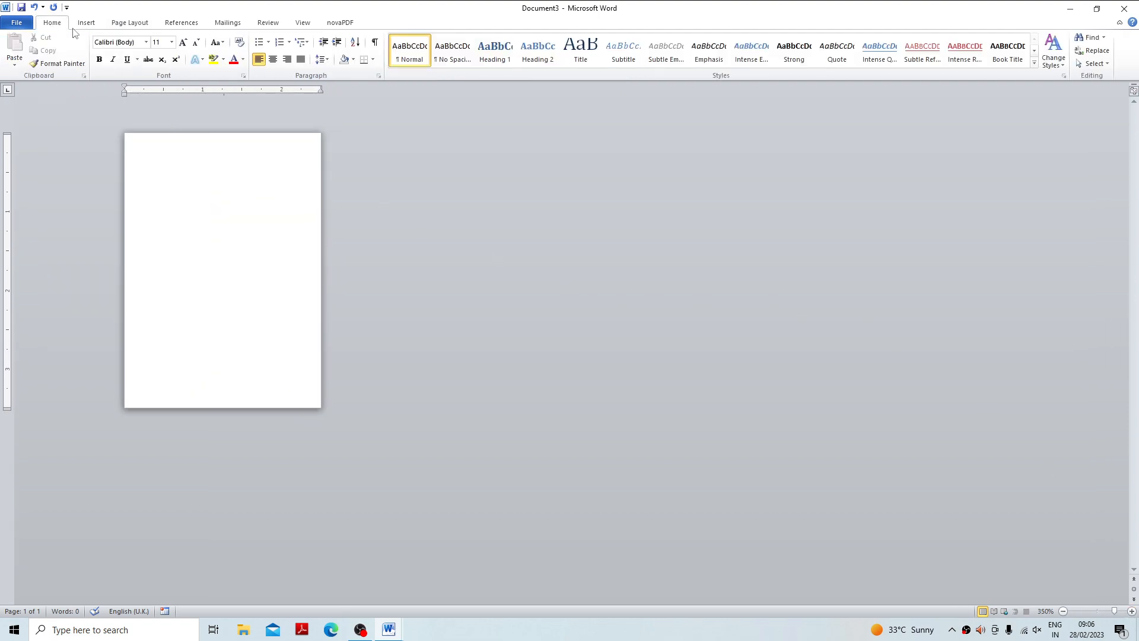
{"action": "left_click", "coordinate": [171, 42]}
{"action": "left_click", "coordinate": [157, 55]}
{"action": "type", "text": "id card"}
{"action": "triple_click", "coordinate": [127, 148]}
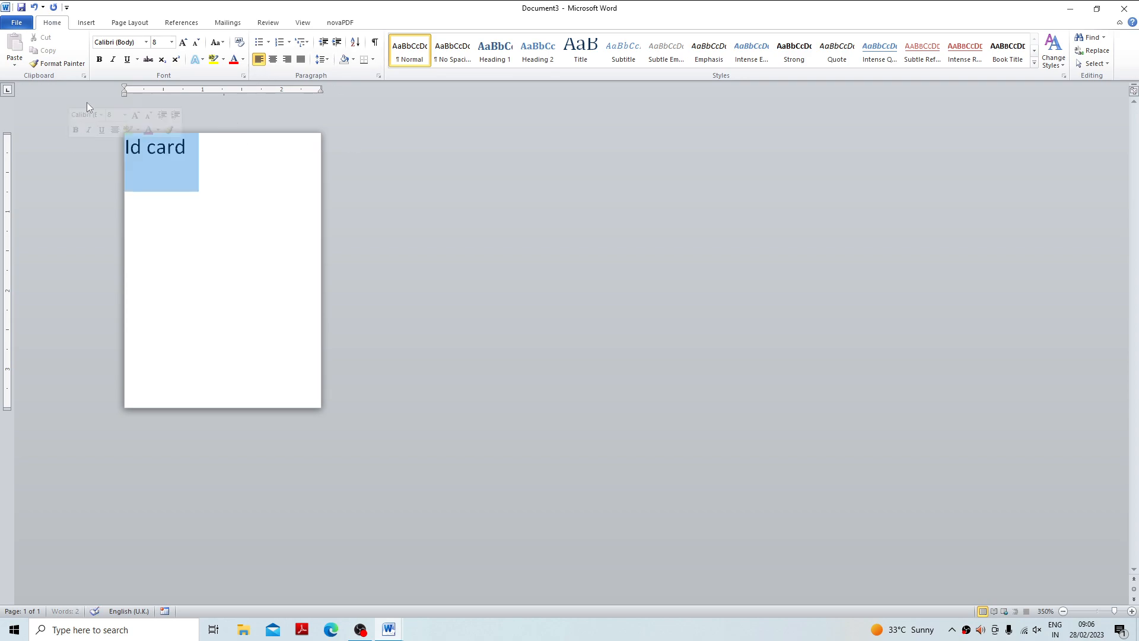
{"action": "left_click", "coordinate": [275, 63]}
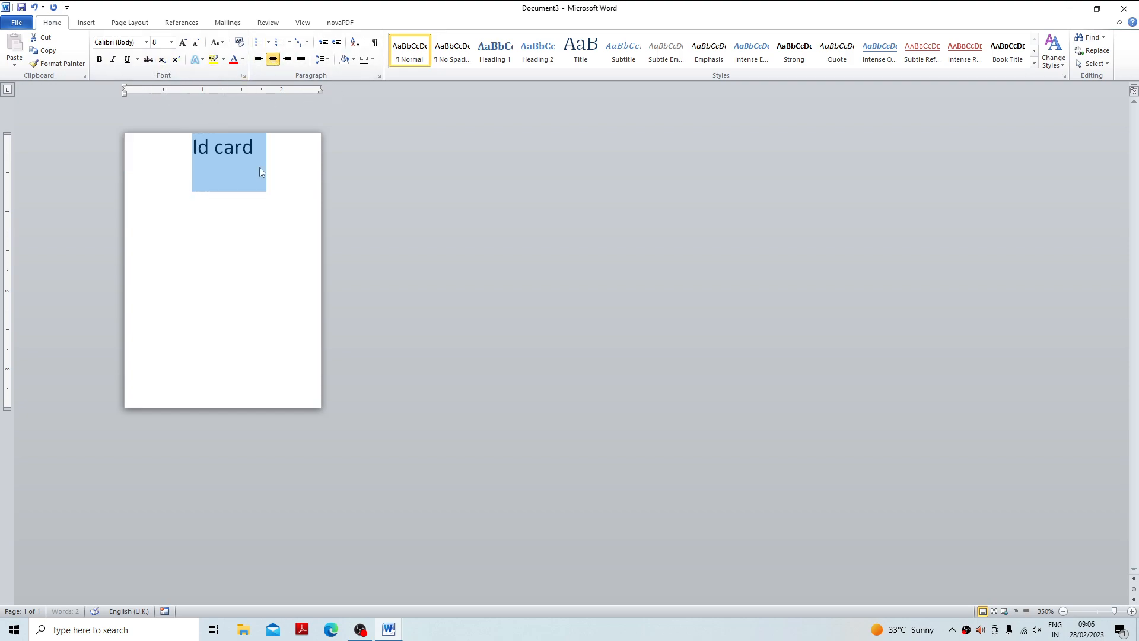
Remove the space after the title paragraph and change the title text to uppercase.
{"action": "left_click", "coordinate": [326, 60]}
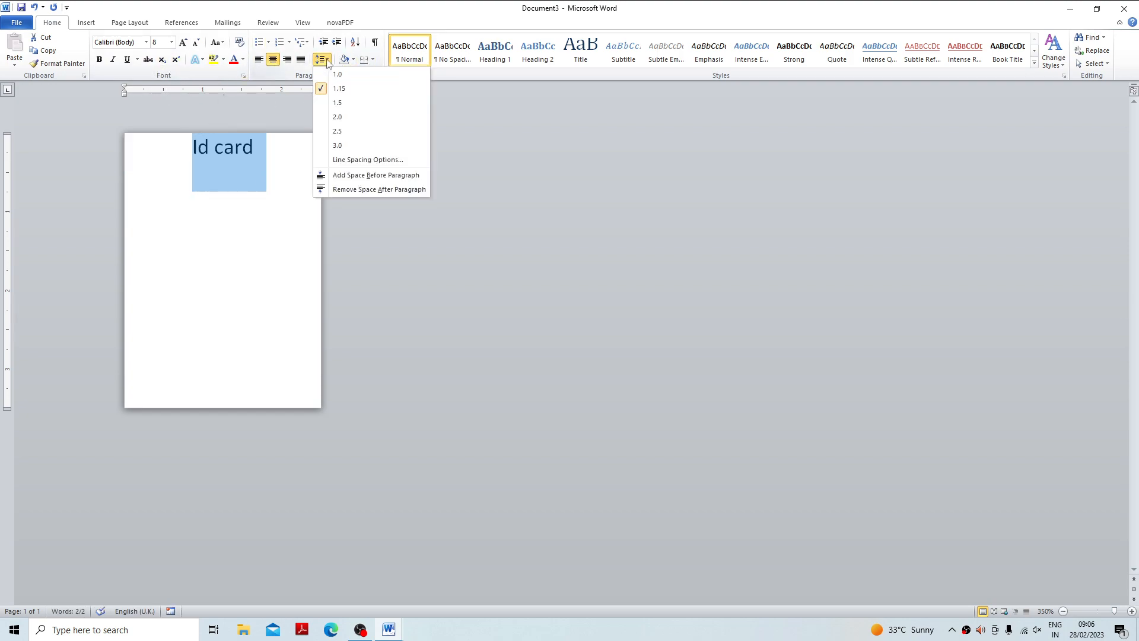
{"action": "left_click", "coordinate": [350, 191]}
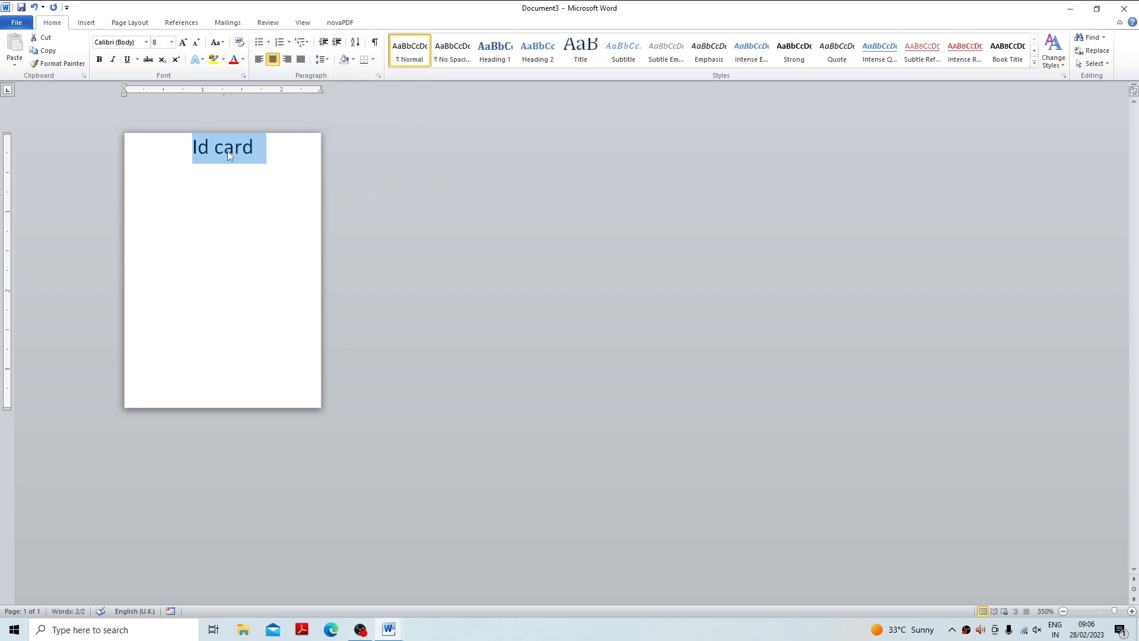
{"action": "left_click", "coordinate": [216, 42]}
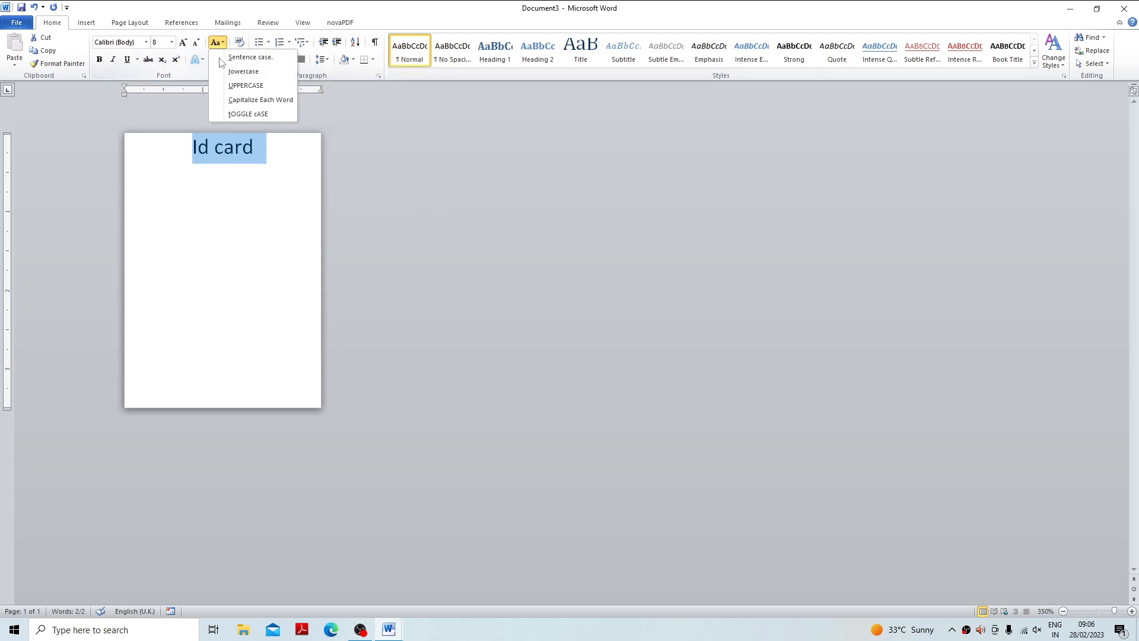
{"action": "left_click", "coordinate": [241, 84]}
{"action": "left_click", "coordinate": [245, 201]}
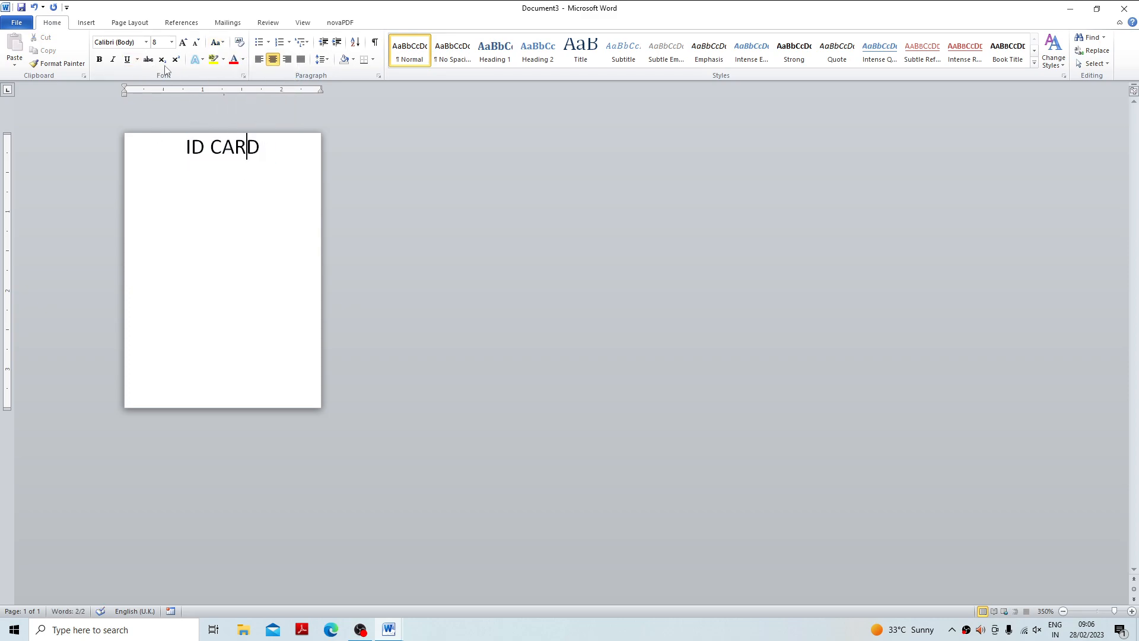
Colour the "ID CARD" title text red.
{"action": "left_click_drag", "start_coordinate": [274, 158], "coordinate": [170, 147]}
{"action": "left_click", "coordinate": [234, 59]}
{"action": "left_click", "coordinate": [229, 209]}
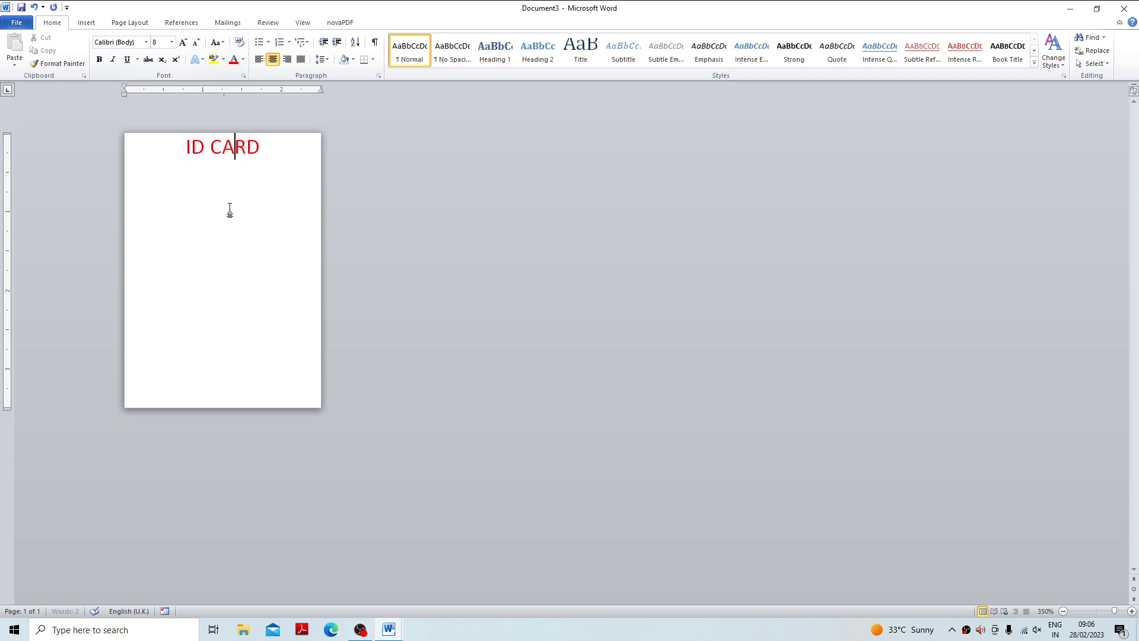
Draw a rectangular band about 0.43 cm high and 2.58 cm wide over the title, without an outline.
{"action": "left_click", "coordinate": [86, 23]}
{"action": "left_click", "coordinate": [175, 65]}
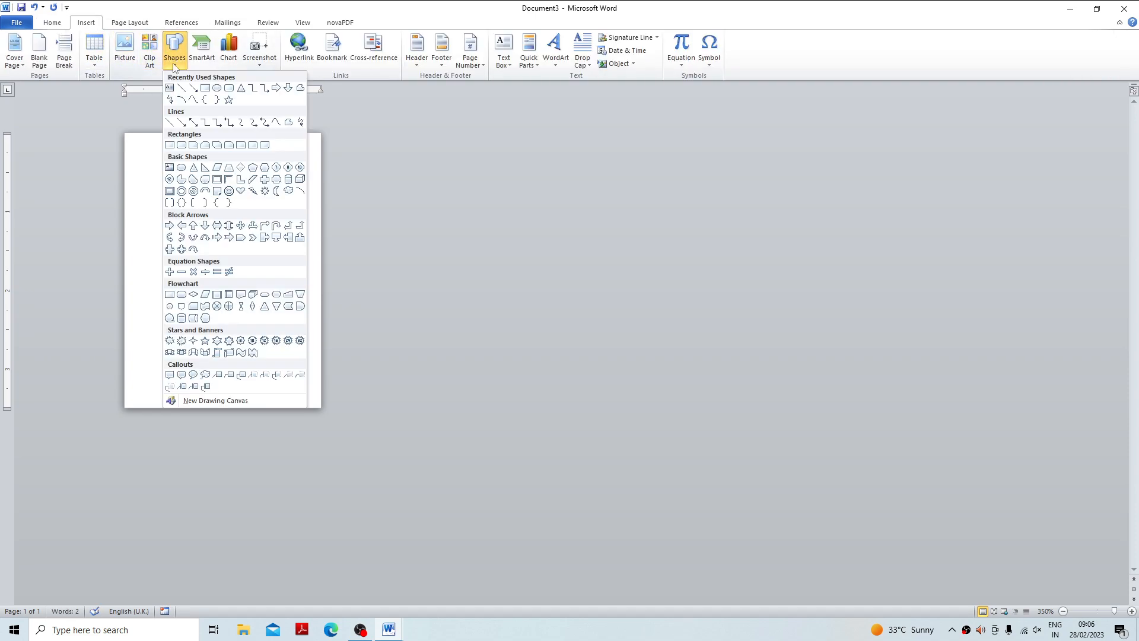
{"action": "left_click", "coordinate": [195, 88]}
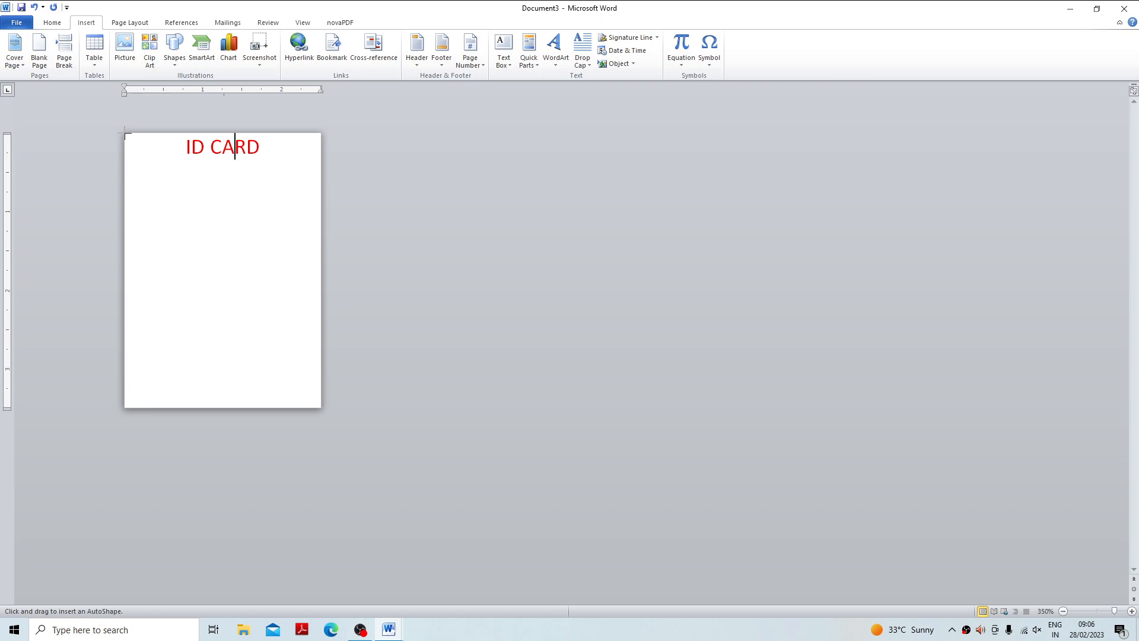
{"action": "left_click_drag", "start_coordinate": [127, 135], "coordinate": [326, 166]}
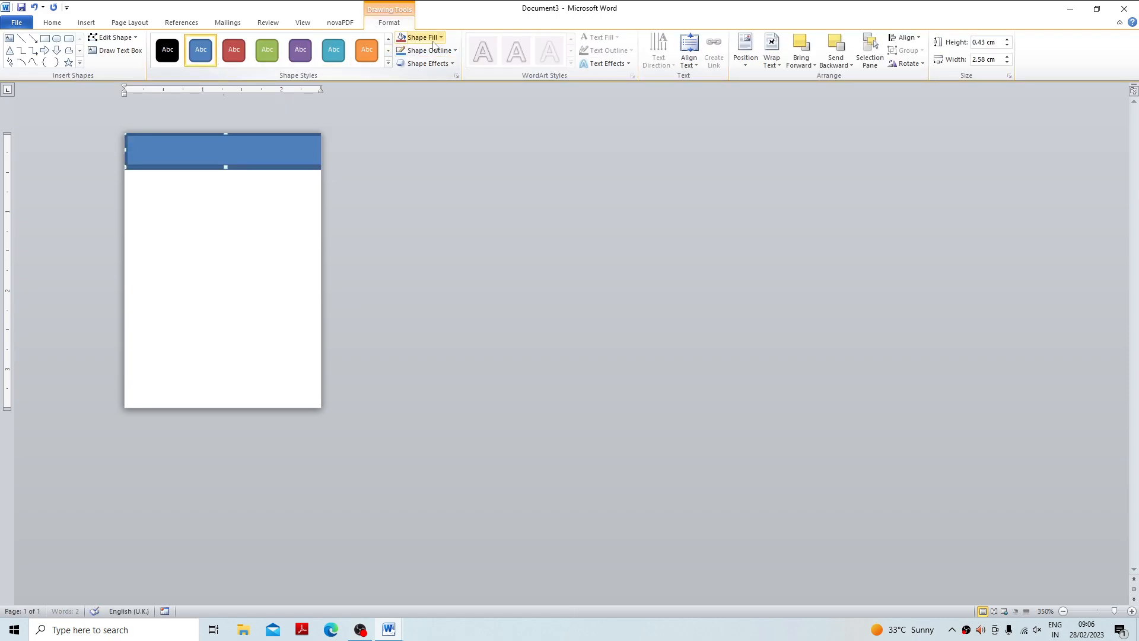
{"action": "left_click", "coordinate": [436, 51]}
{"action": "left_click", "coordinate": [432, 148]}
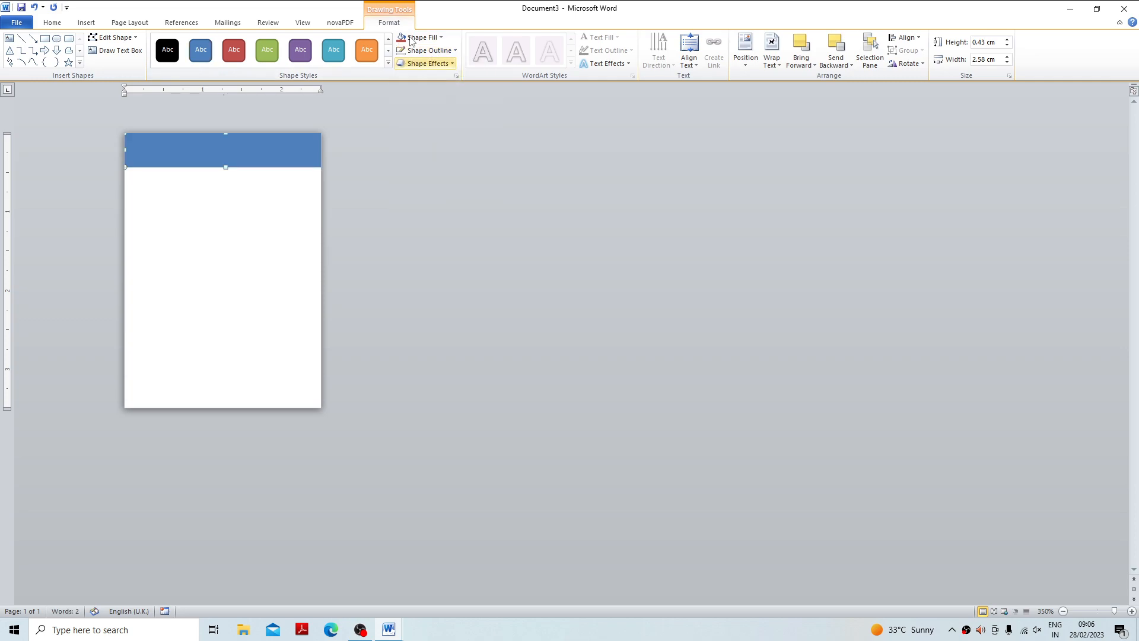
Apply the pale aqua preset shape style to the header band and set its fill to standard light blue.
{"action": "left_click", "coordinate": [389, 65]}
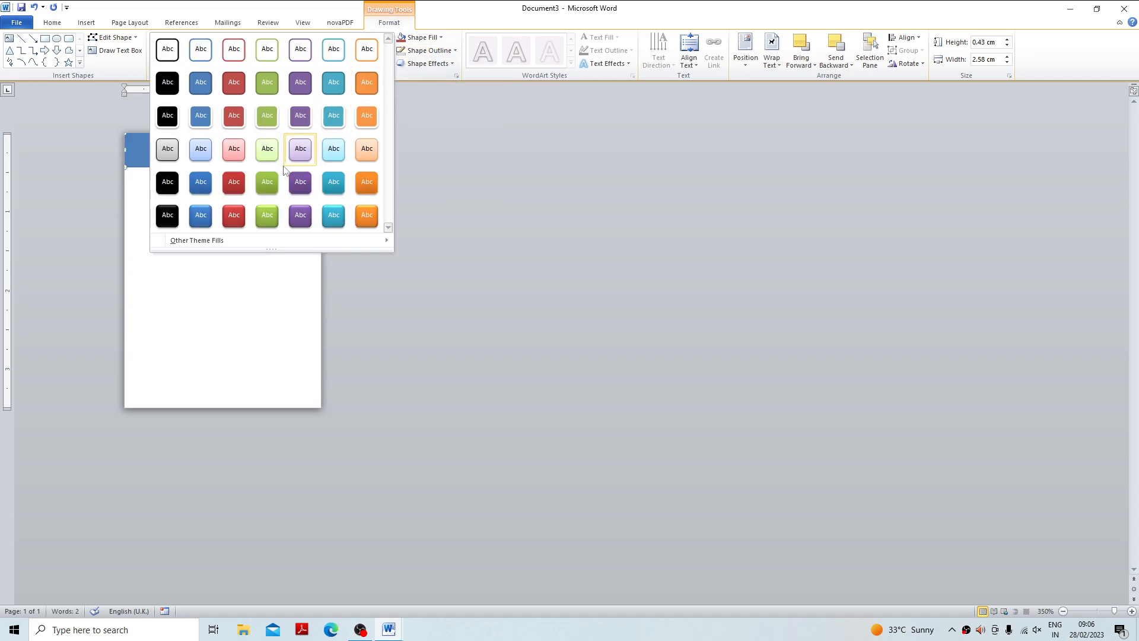
{"action": "left_click", "coordinate": [334, 153]}
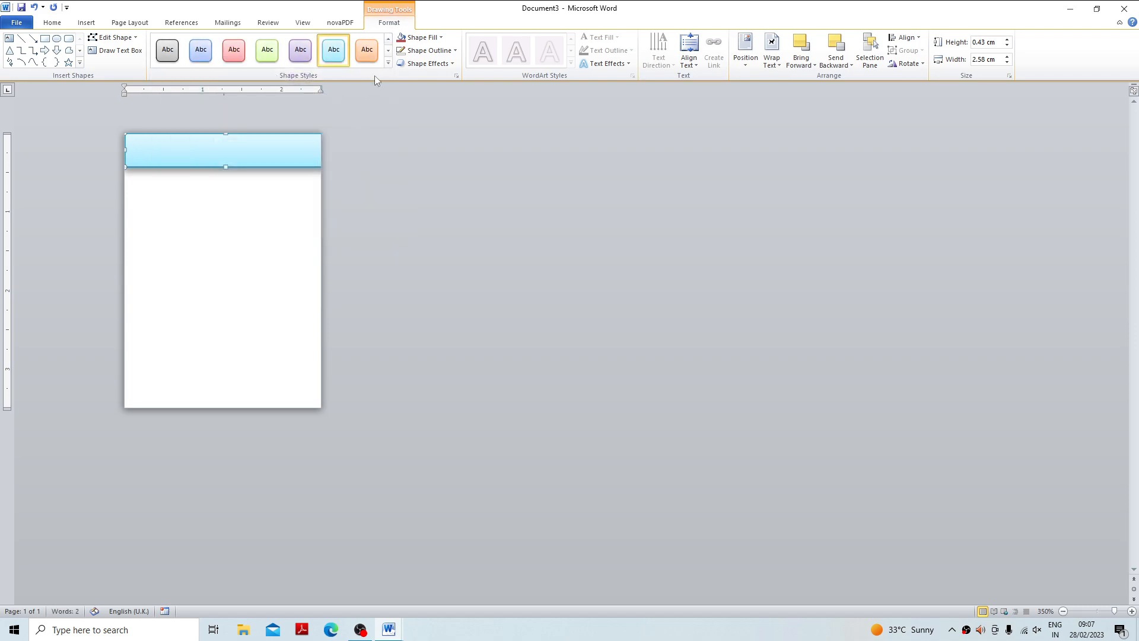
{"action": "left_click", "coordinate": [421, 37]}
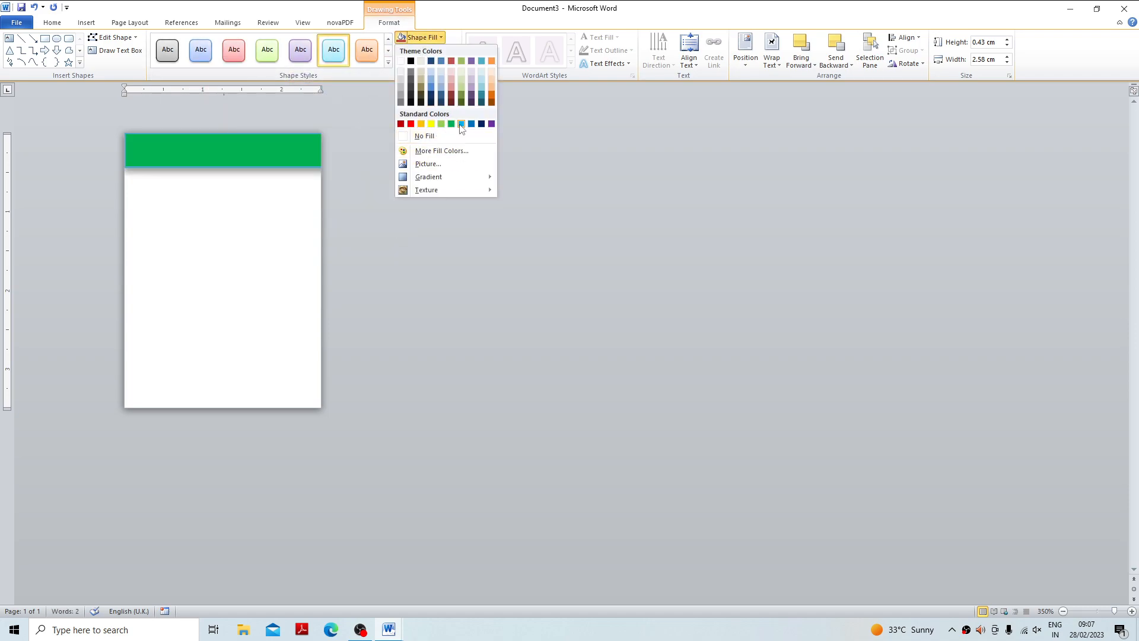
{"action": "left_click", "coordinate": [461, 124]}
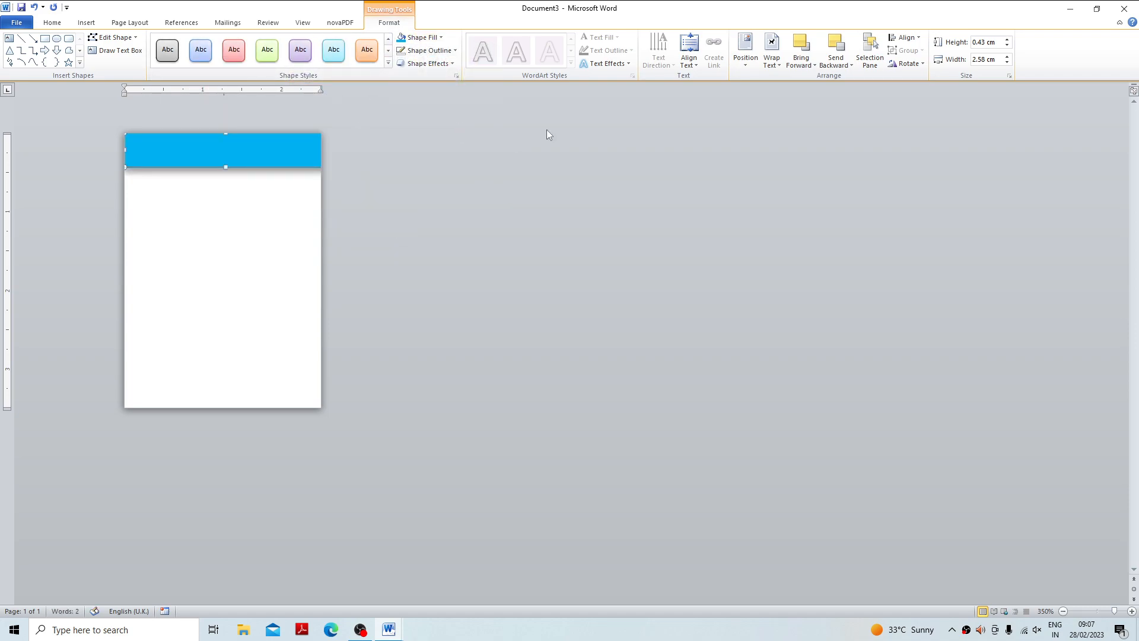
Place the header band behind the title text and nudge it up to the page's top edge.
{"action": "left_click", "coordinate": [772, 59]}
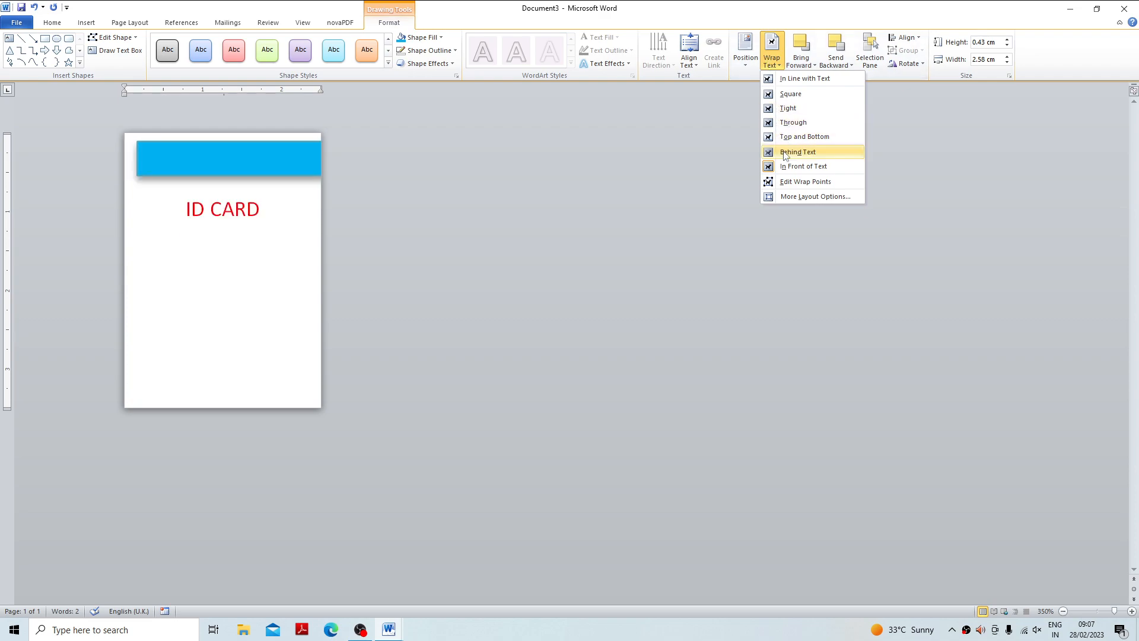
{"action": "left_click", "coordinate": [798, 152]}
{"action": "left_click", "coordinate": [249, 172]}
{"action": "left_click", "coordinate": [248, 168]}
{"action": "key", "text": "Up"}
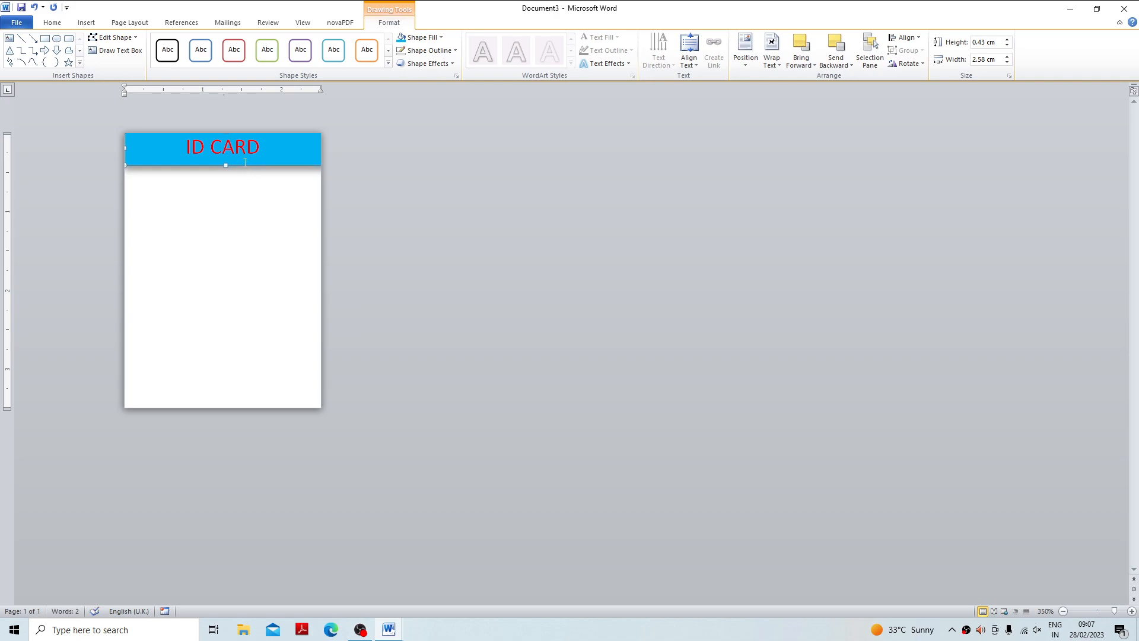
Duplicate the blue header band and align the copy with the page's bottom edge as a footer band.
{"action": "key", "text": "ctrl+c"}
{"action": "key", "text": "ctrl+v"}
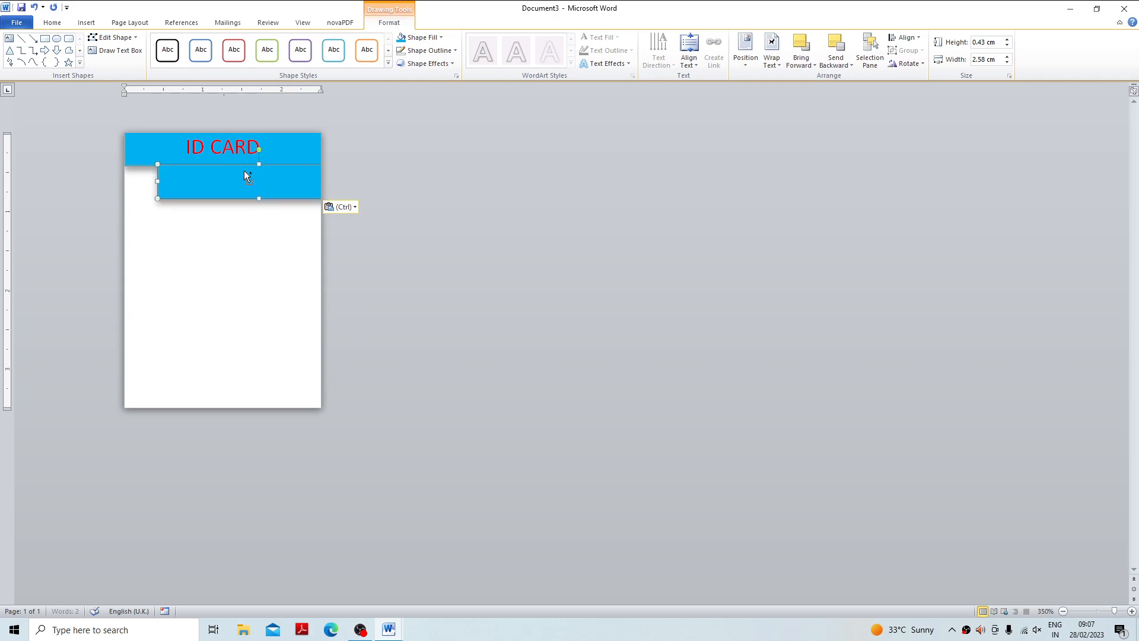
{"action": "left_click_drag", "start_coordinate": [232, 186], "coordinate": [202, 390]}
{"action": "key", "text": "Down"}
{"action": "key", "text": "Down"}
{"action": "key", "text": "Down"}
{"action": "key", "text": "Down"}
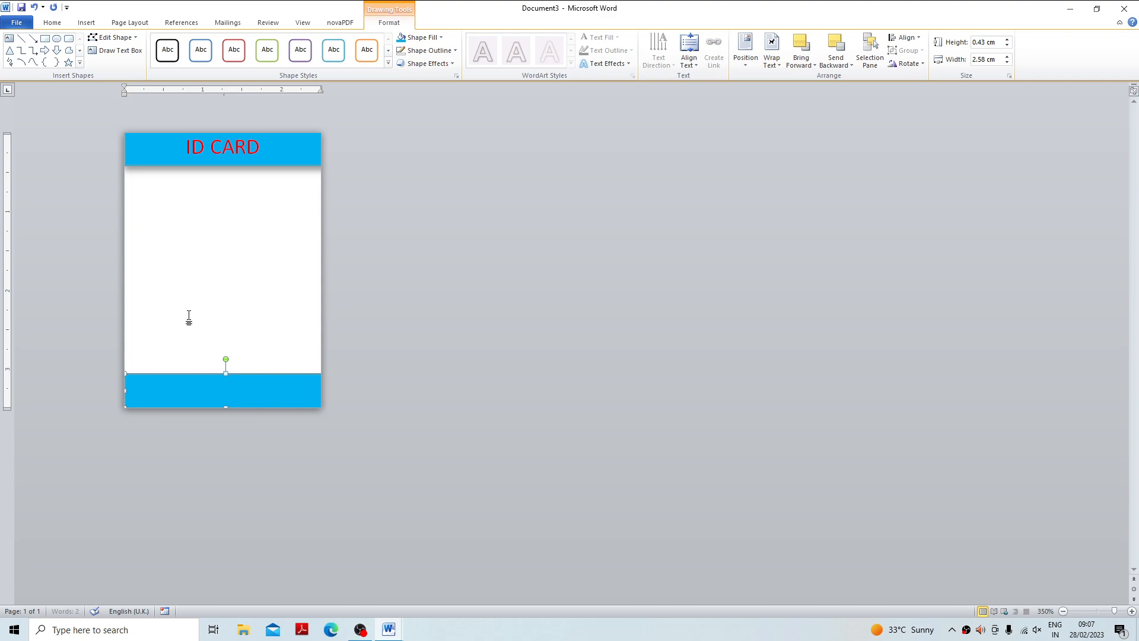
{"action": "left_click", "coordinate": [189, 319]}
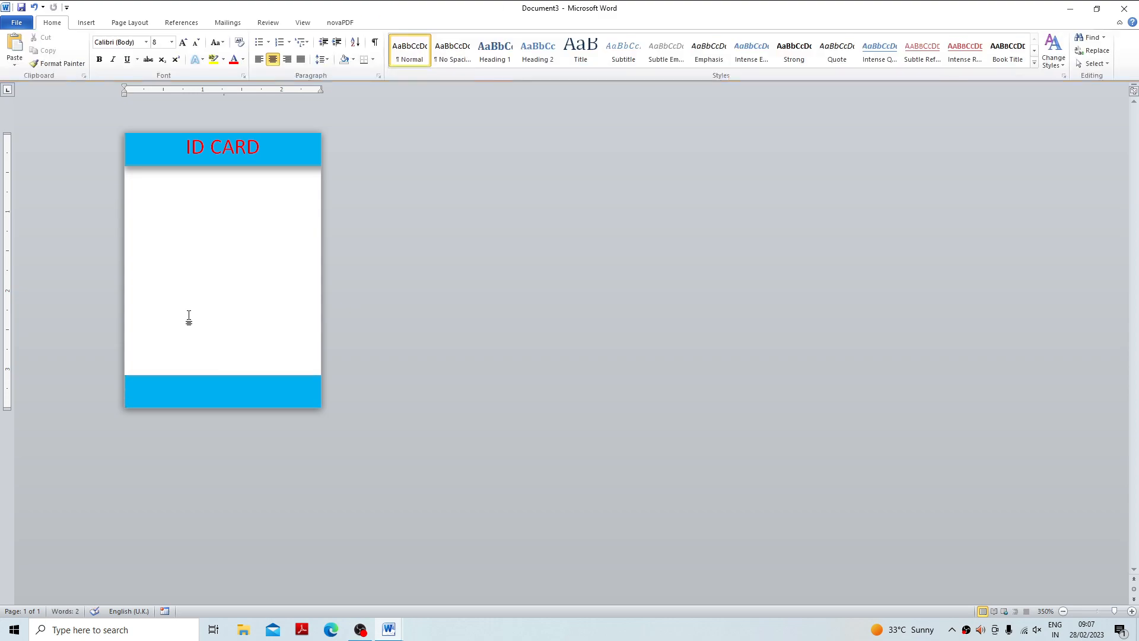
{"action": "left_click", "coordinate": [86, 22]}
{"action": "left_click", "coordinate": [136, 58]}
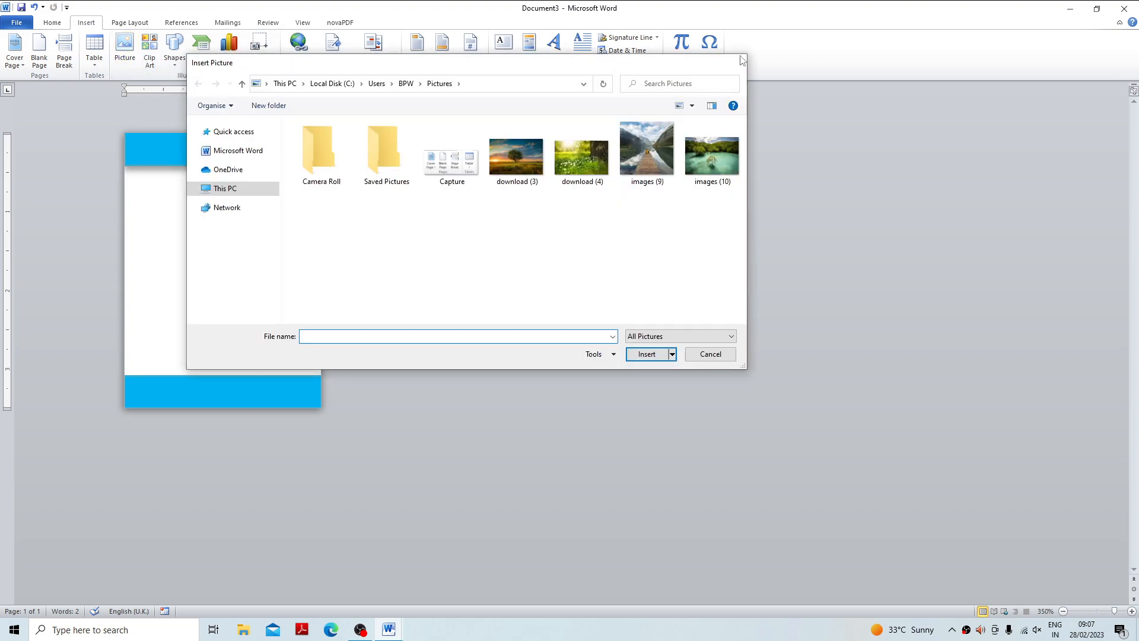
{"action": "left_click", "coordinate": [740, 61]}
Draw a photo rectangle about 0.91 cm high and 0.68 cm wide centrally below the title, with a ¼ pt outline.
{"action": "left_click", "coordinate": [178, 50]}
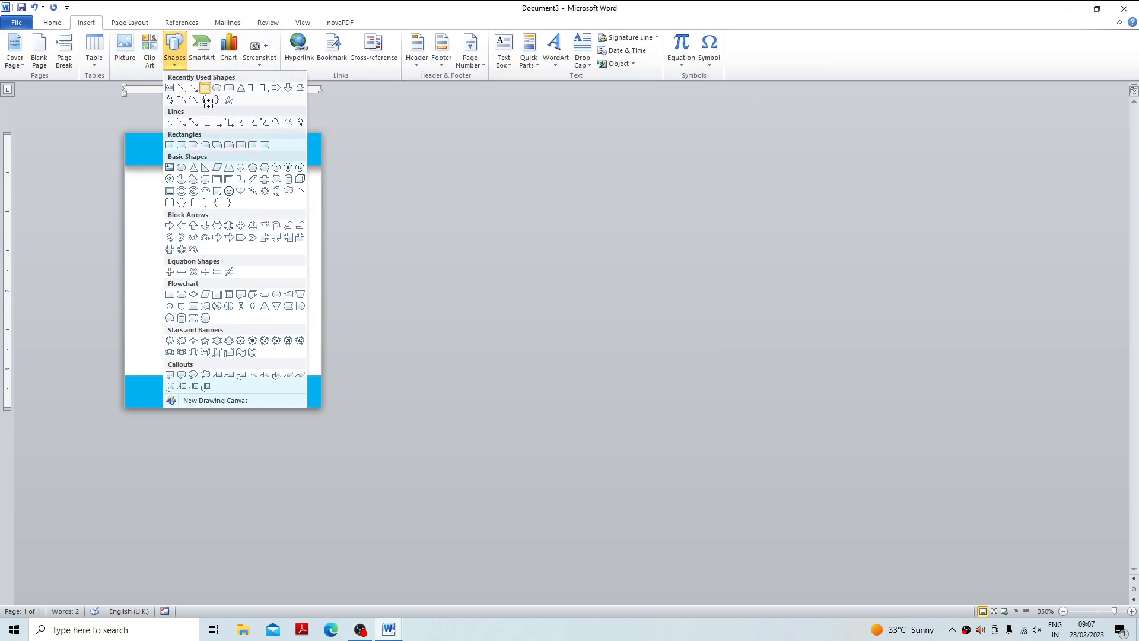
{"action": "left_click", "coordinate": [210, 88]}
{"action": "mouse_move", "coordinate": [199, 177]}
{"action": "left_mouse_down"}
{"action": "mouse_move", "coordinate": [216, 223]}
{"action": "mouse_move", "coordinate": [255, 251]}
{"action": "left_mouse_up"}
{"action": "left_click", "coordinate": [429, 51]}
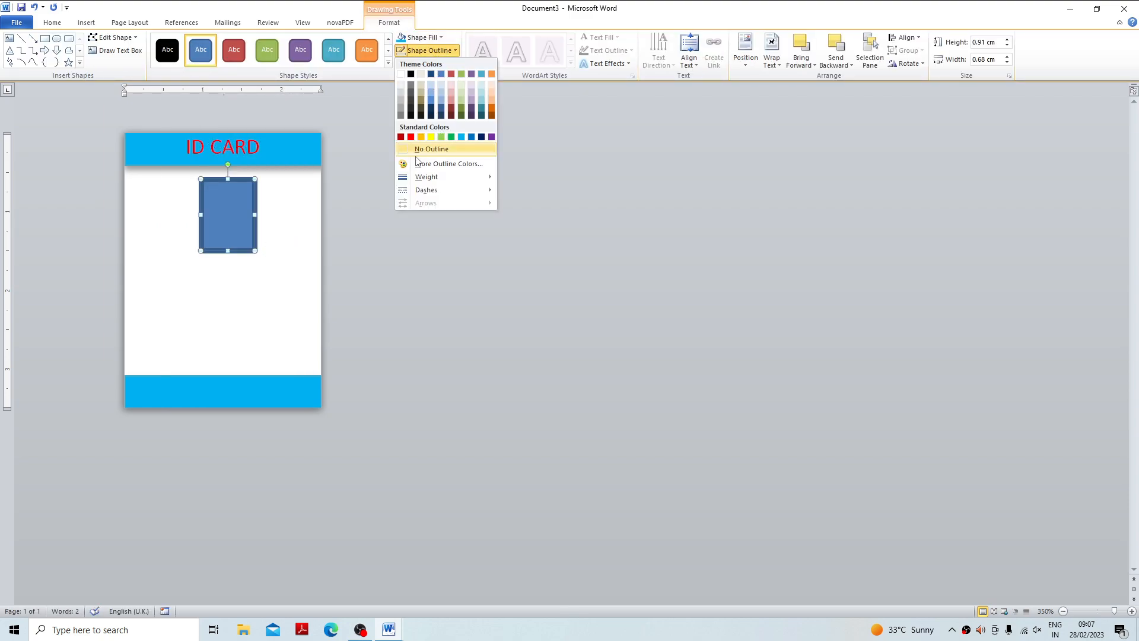
{"action": "mouse_move", "coordinate": [424, 180]}
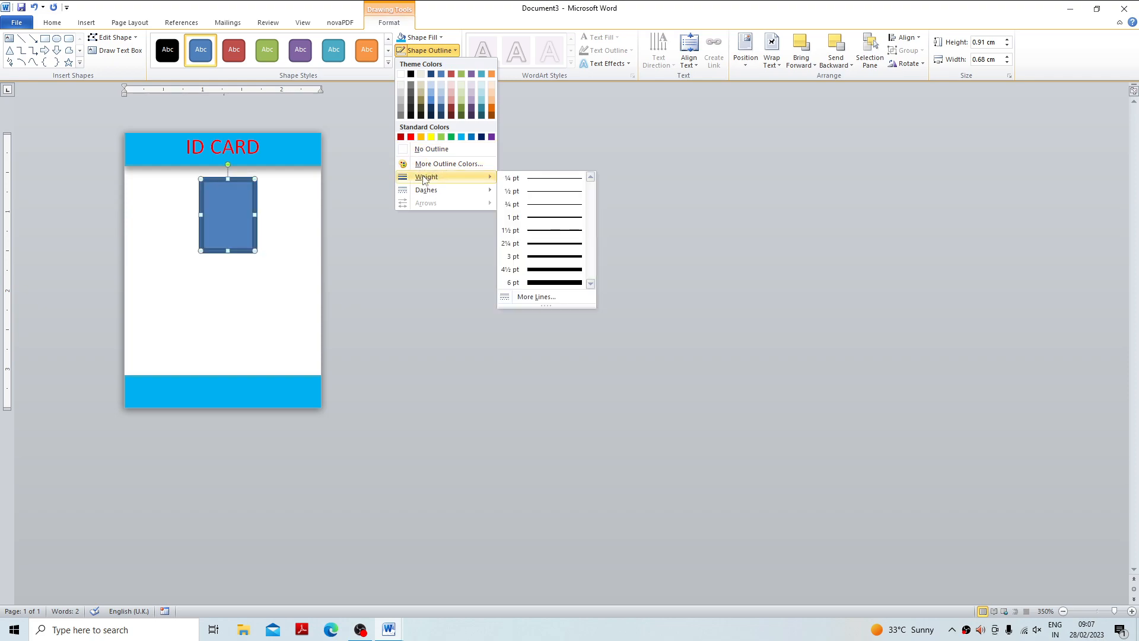
{"action": "left_click", "coordinate": [528, 179]}
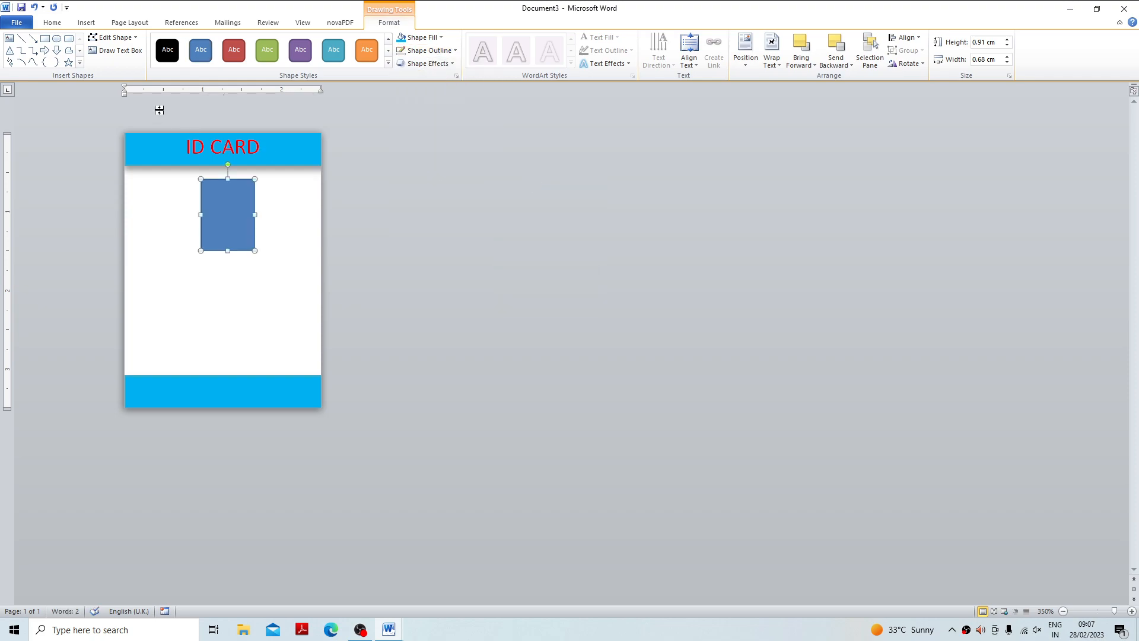
Fill the photo rectangle with the picture "images (9)" from the Pictures folder.
{"action": "left_click", "coordinate": [419, 38]}
{"action": "left_click", "coordinate": [425, 164]}
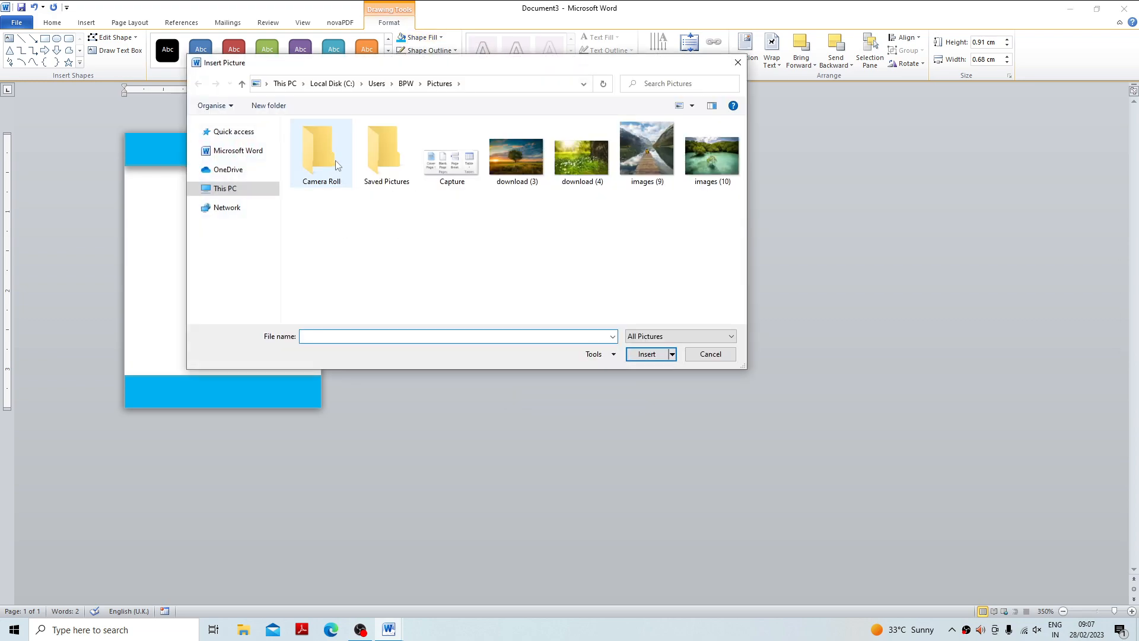
{"action": "double_click", "coordinate": [663, 158]}
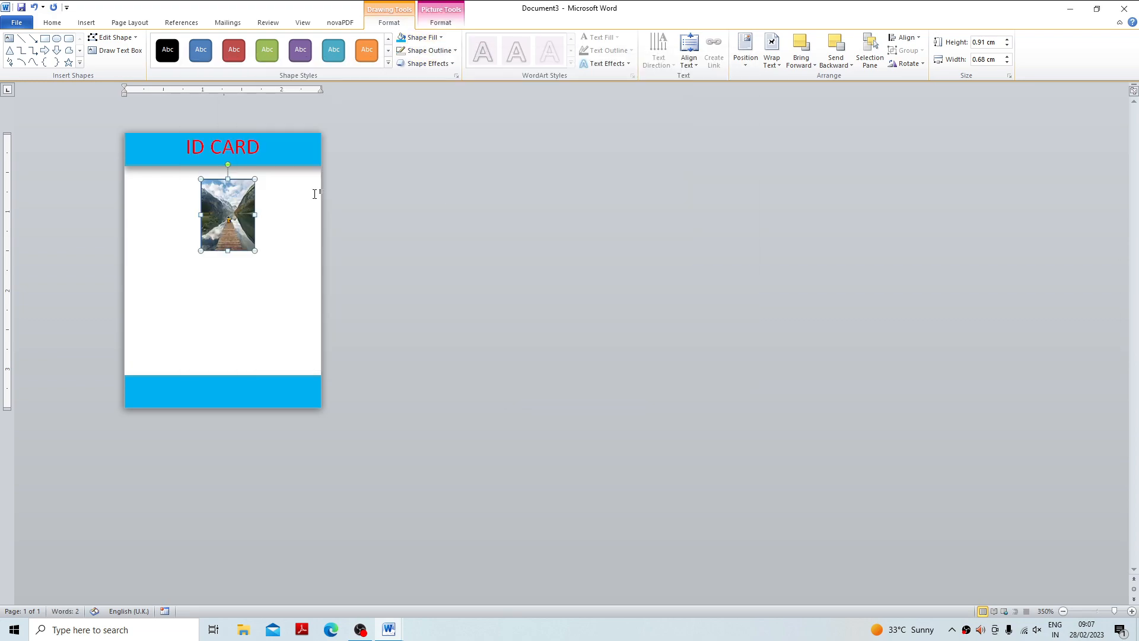
{"action": "left_click", "coordinate": [244, 299]}
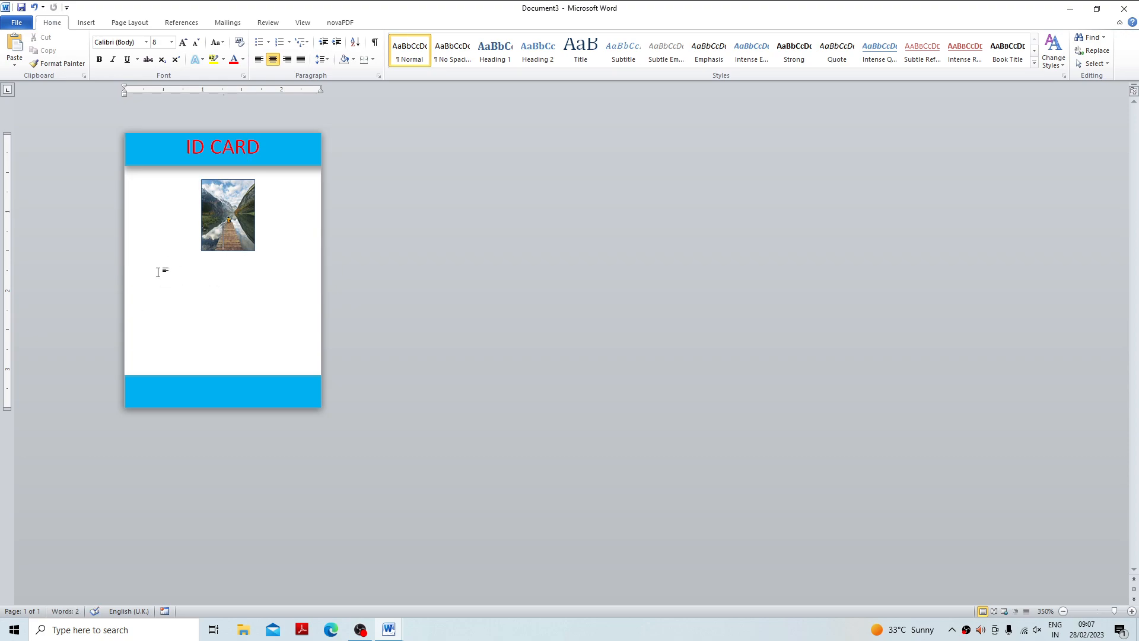
Close the ID card document without saving it and set the long text document to portrait orientation.
{"action": "left_click", "coordinate": [1125, 8]}
{"action": "left_click", "coordinate": [569, 328]}
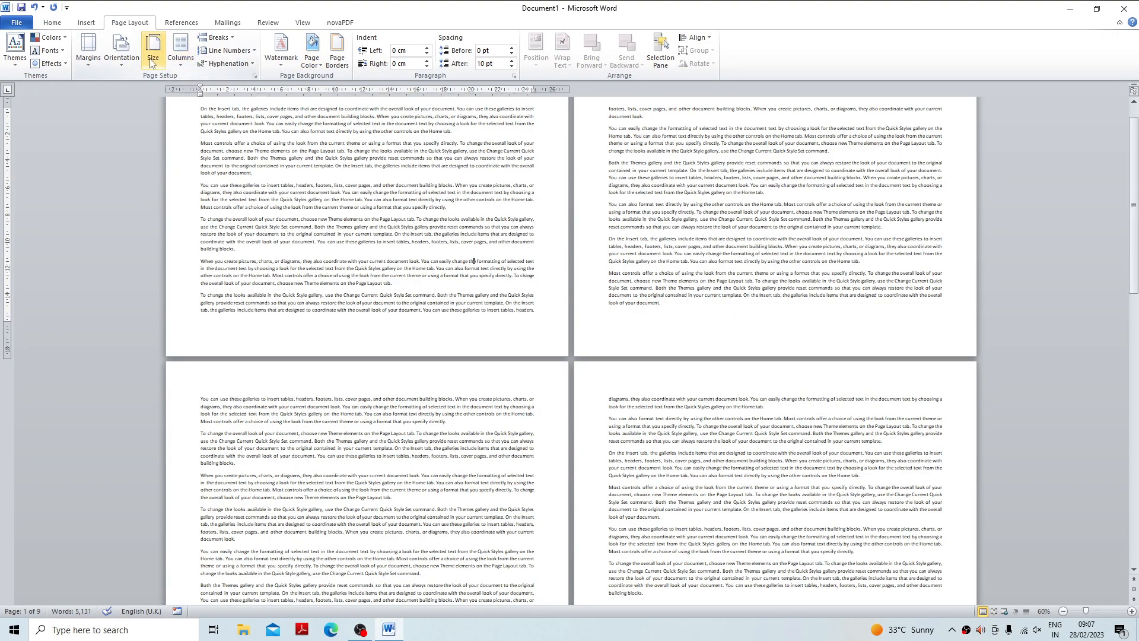
{"action": "scroll", "coordinate": [353, 211], "scroll_direction": "up", "scroll_amount": 1}
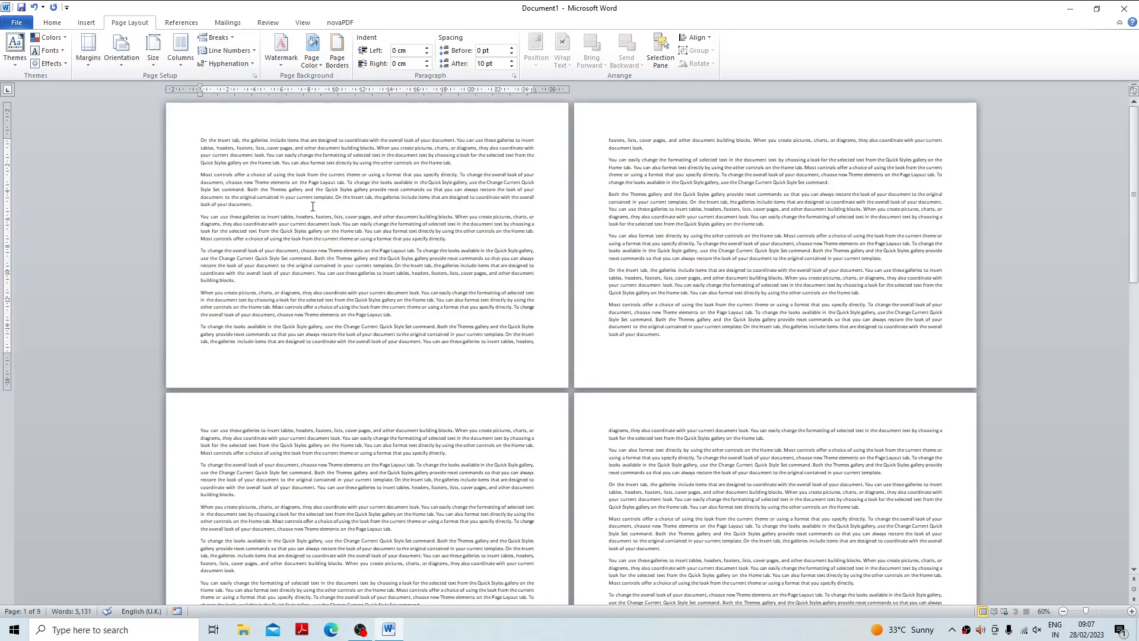
{"action": "left_click", "coordinate": [140, 84]}
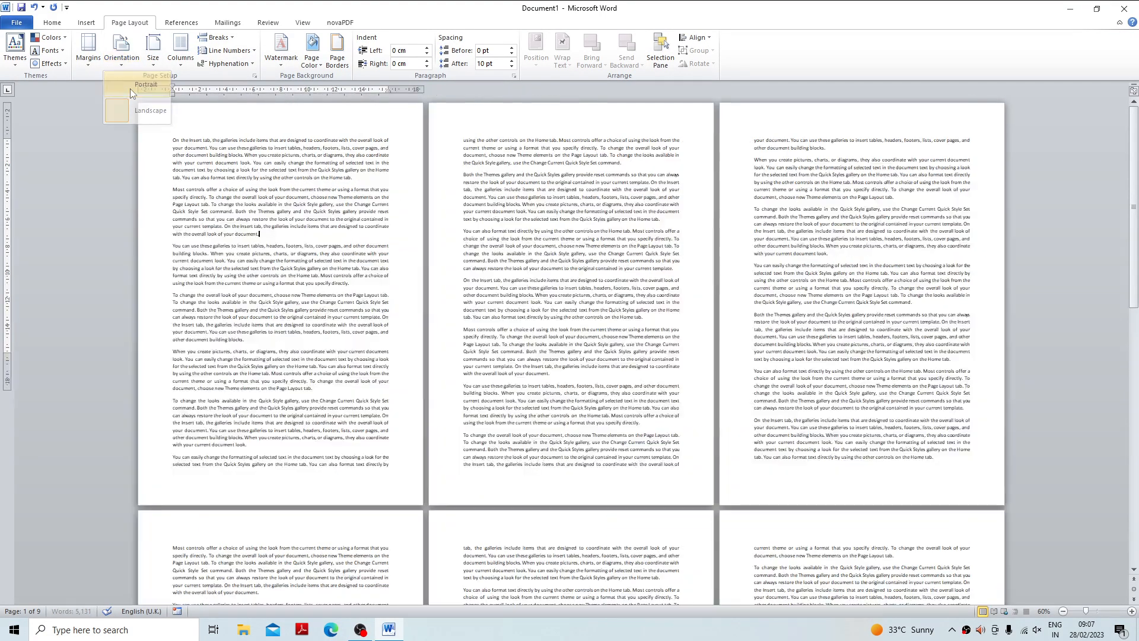
Try the document text in two columns, in three columns and in two columns again.
{"action": "left_click", "coordinate": [181, 49]}
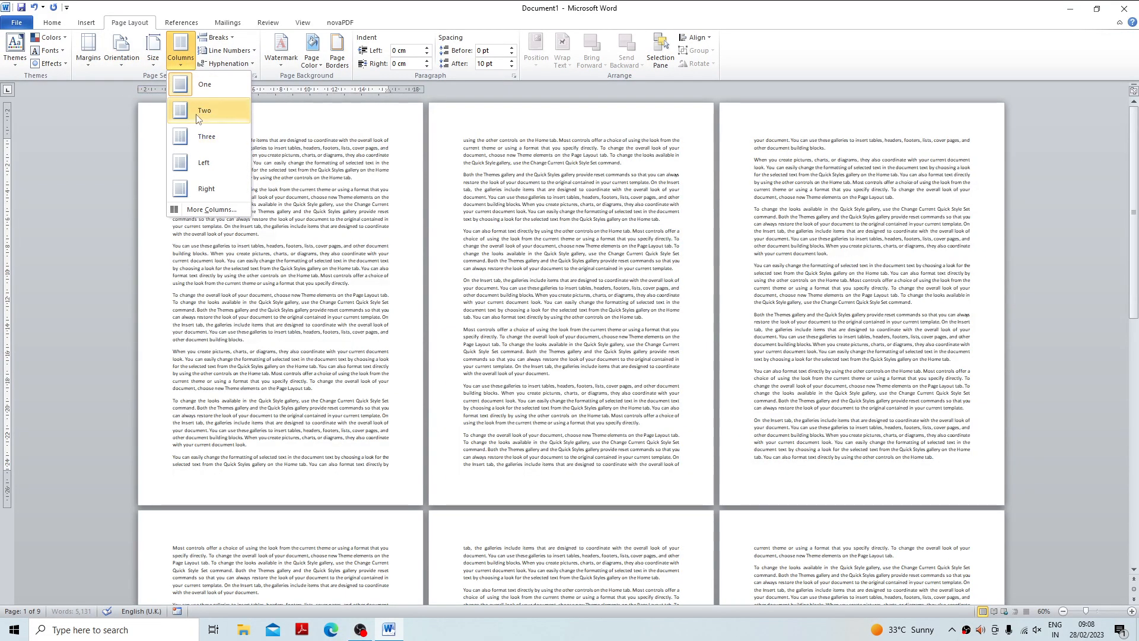
{"action": "left_click", "coordinate": [195, 113]}
{"action": "left_click", "coordinate": [180, 53]}
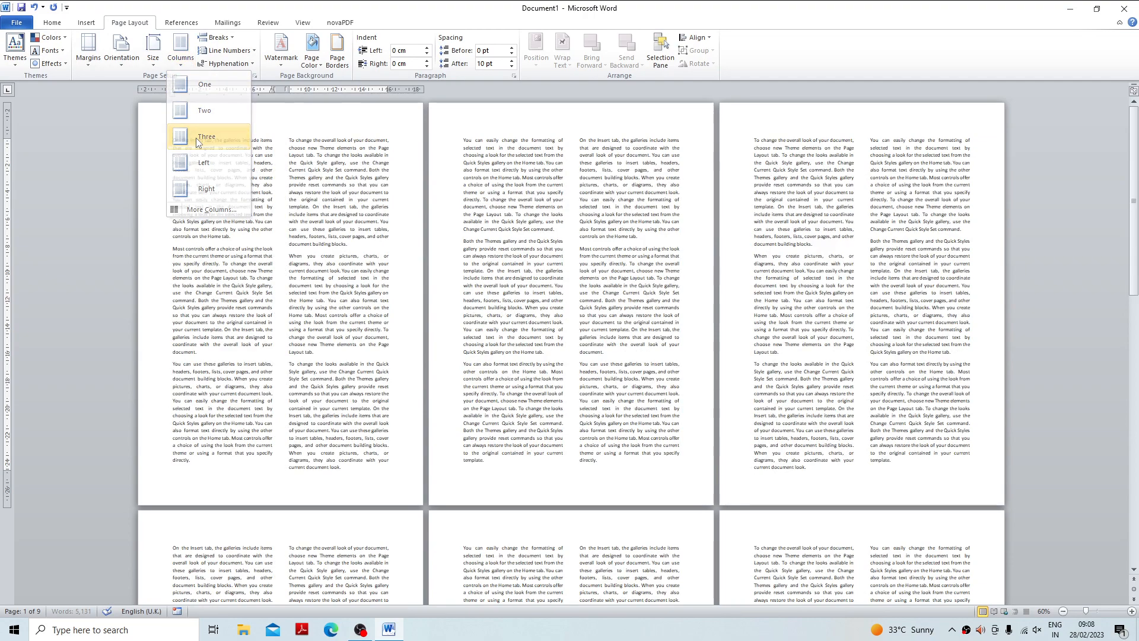
{"action": "left_click", "coordinate": [196, 137]}
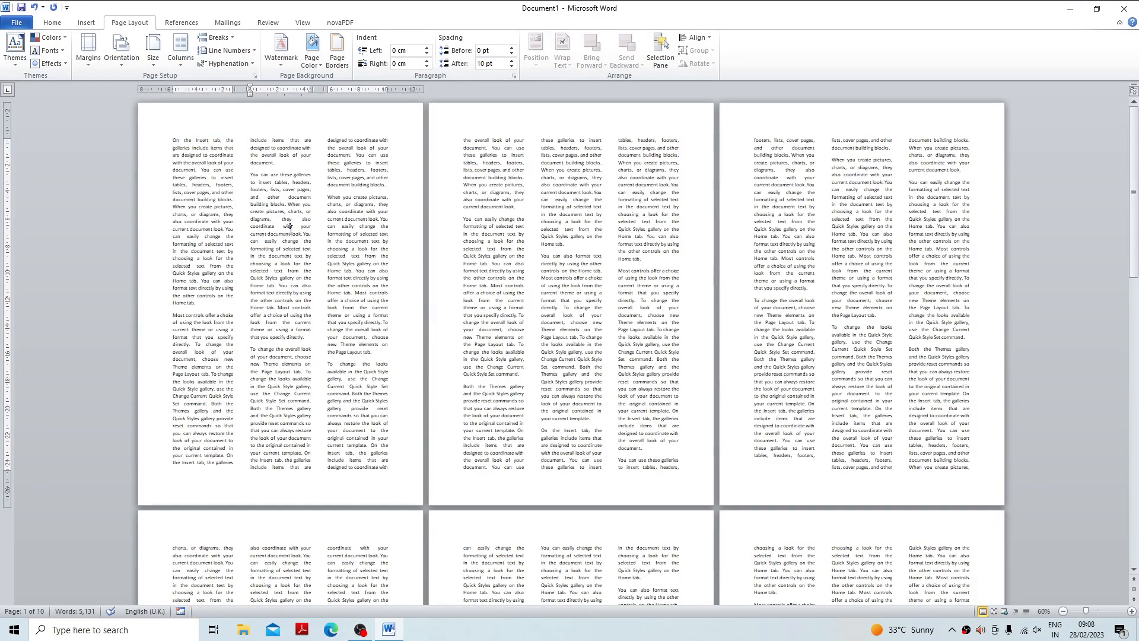
{"action": "left_click", "coordinate": [181, 52]}
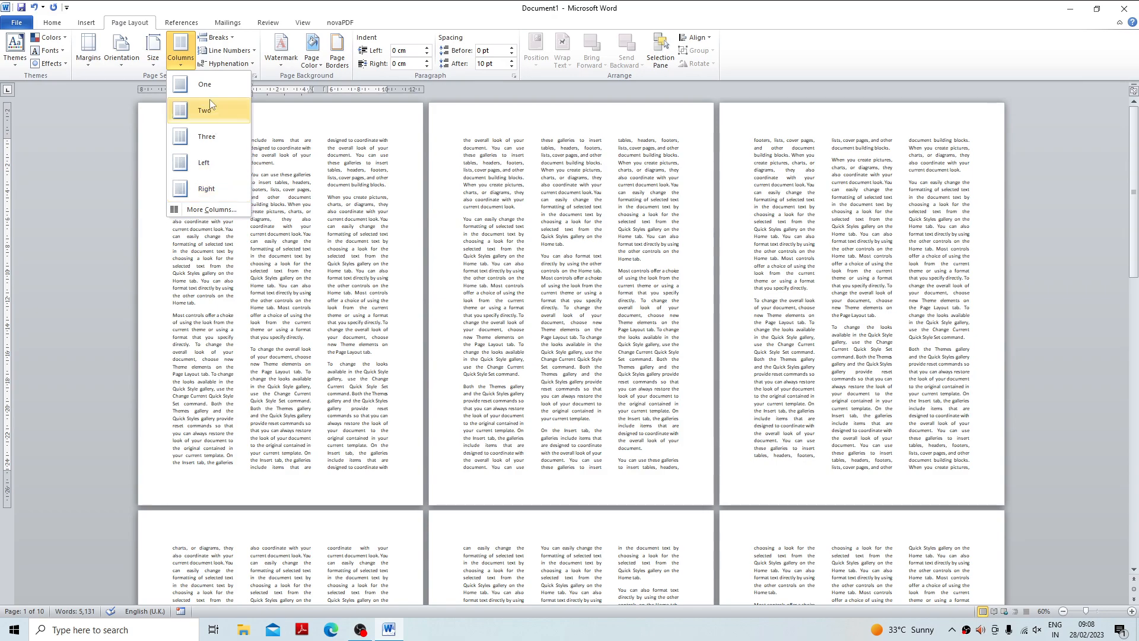
{"action": "left_click", "coordinate": [196, 110]}
Apply the Left column layout to the document, with a narrow first column and a wide second one.
{"action": "left_click", "coordinate": [186, 57]}
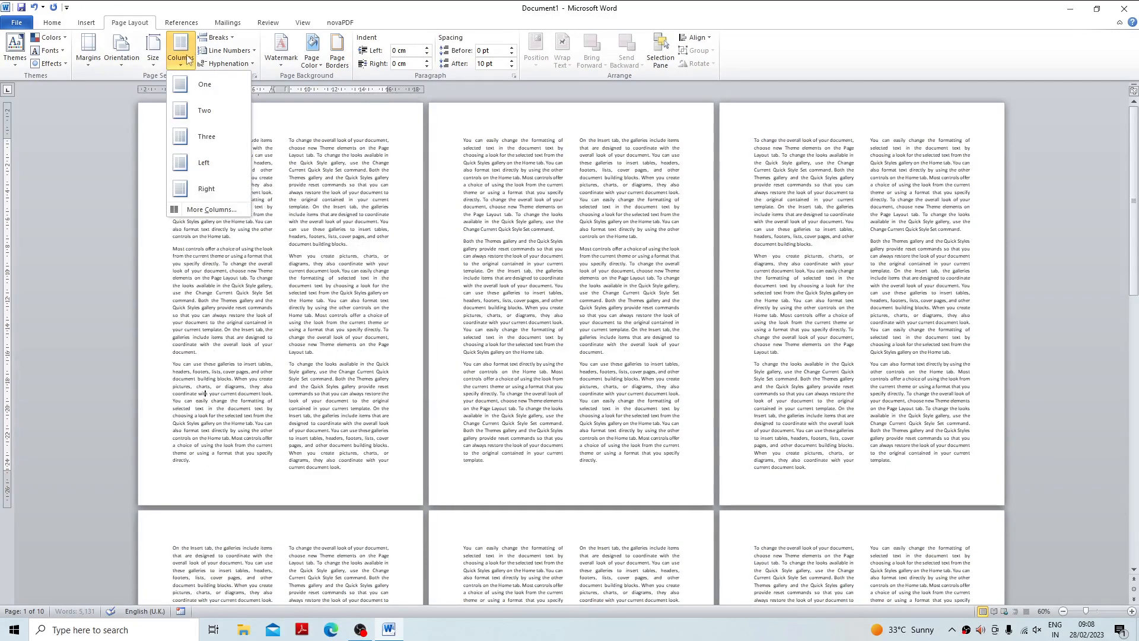
{"action": "left_click", "coordinate": [203, 162]}
{"action": "left_click_drag", "start_coordinate": [220, 182], "coordinate": [321, 274]}
{"action": "left_click", "coordinate": [294, 209]}
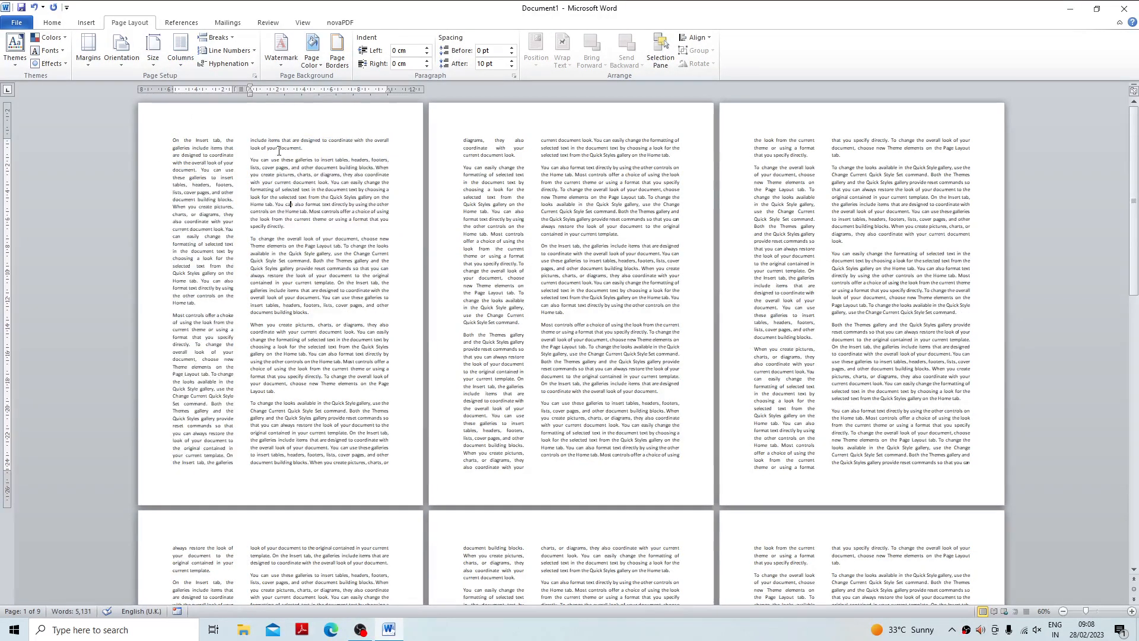
Try the Right column layout on the document text and return it to two equal columns.
{"action": "left_click", "coordinate": [185, 60]}
{"action": "left_click", "coordinate": [204, 190]}
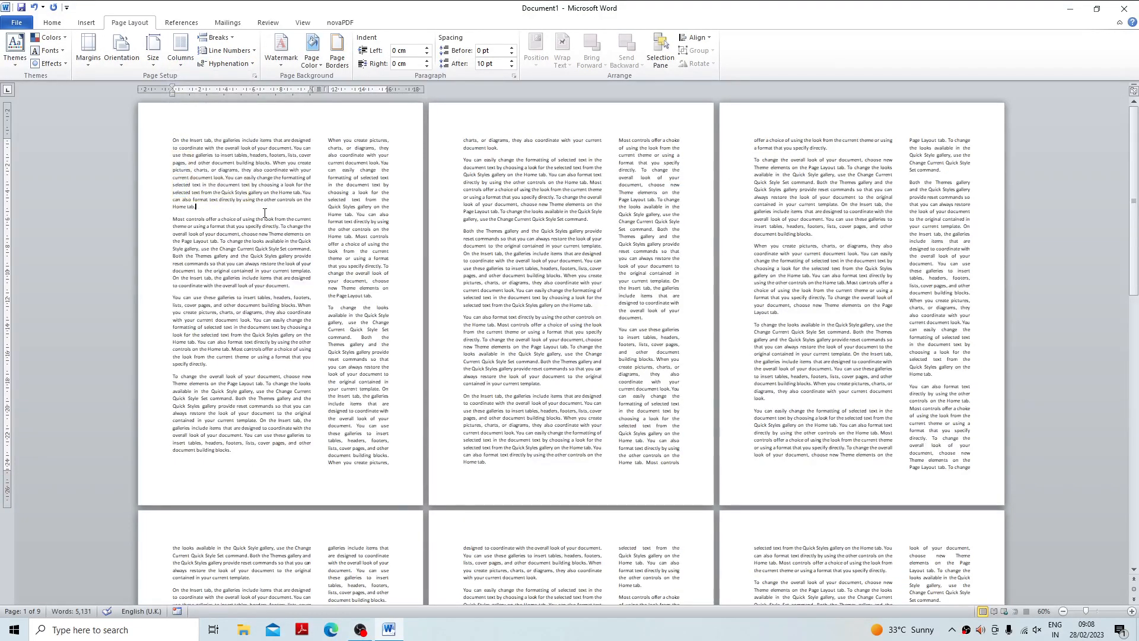
{"action": "left_click", "coordinate": [180, 52]}
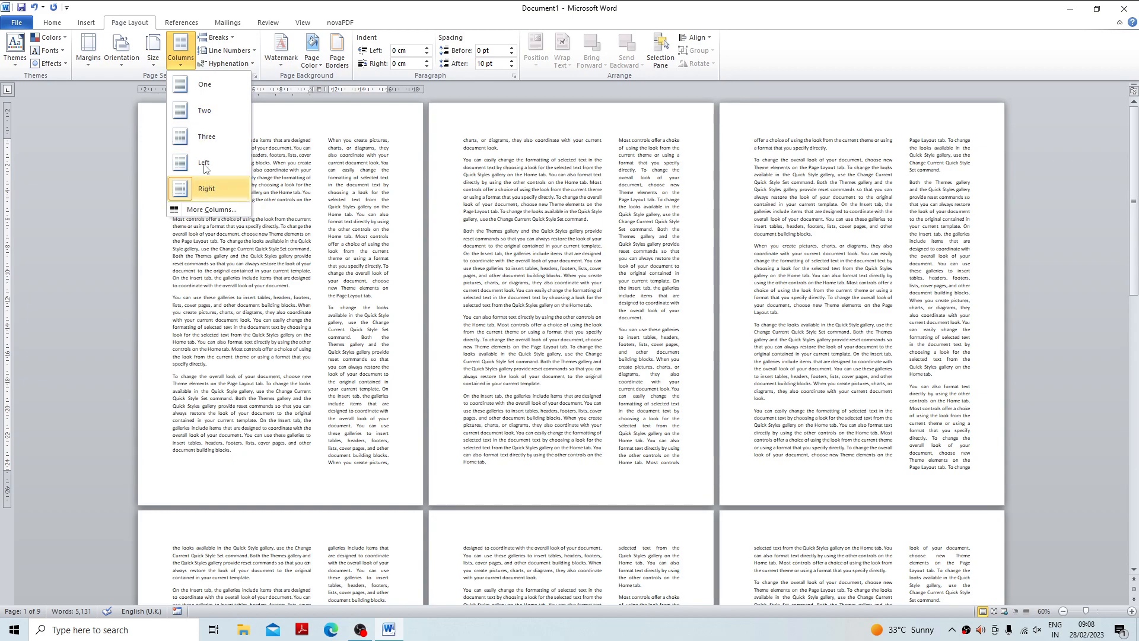
{"action": "left_click", "coordinate": [193, 109]}
Add a line between the two text columns throughout the whole document.
{"action": "left_click", "coordinate": [181, 53]}
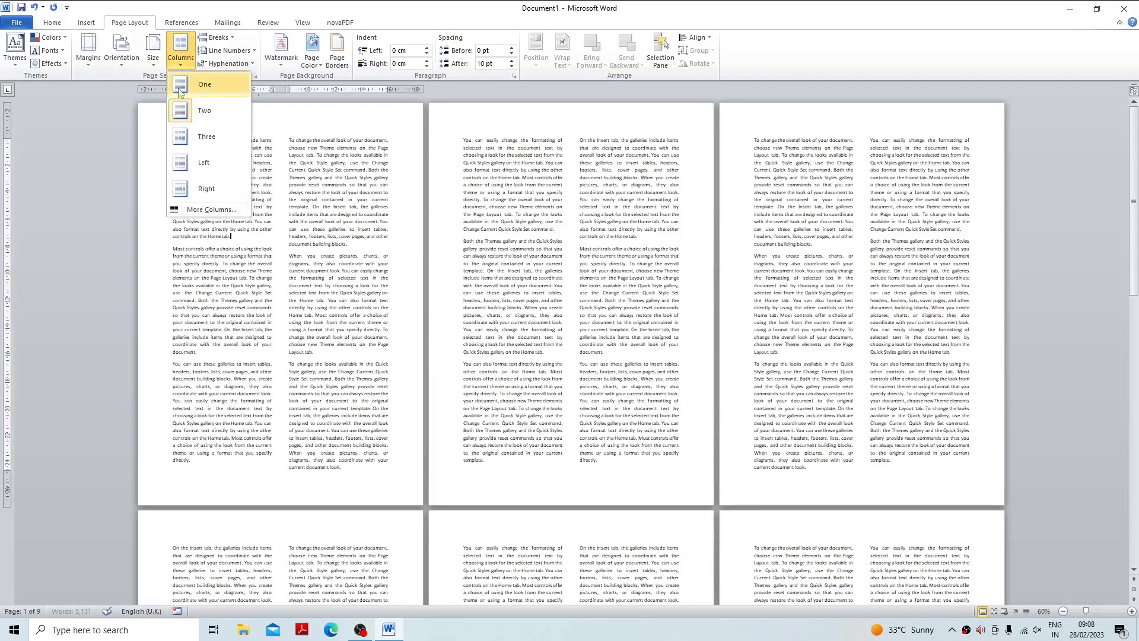
{"action": "left_click", "coordinate": [212, 210]}
{"action": "left_click_drag", "start_coordinate": [496, 212], "coordinate": [429, 144]}
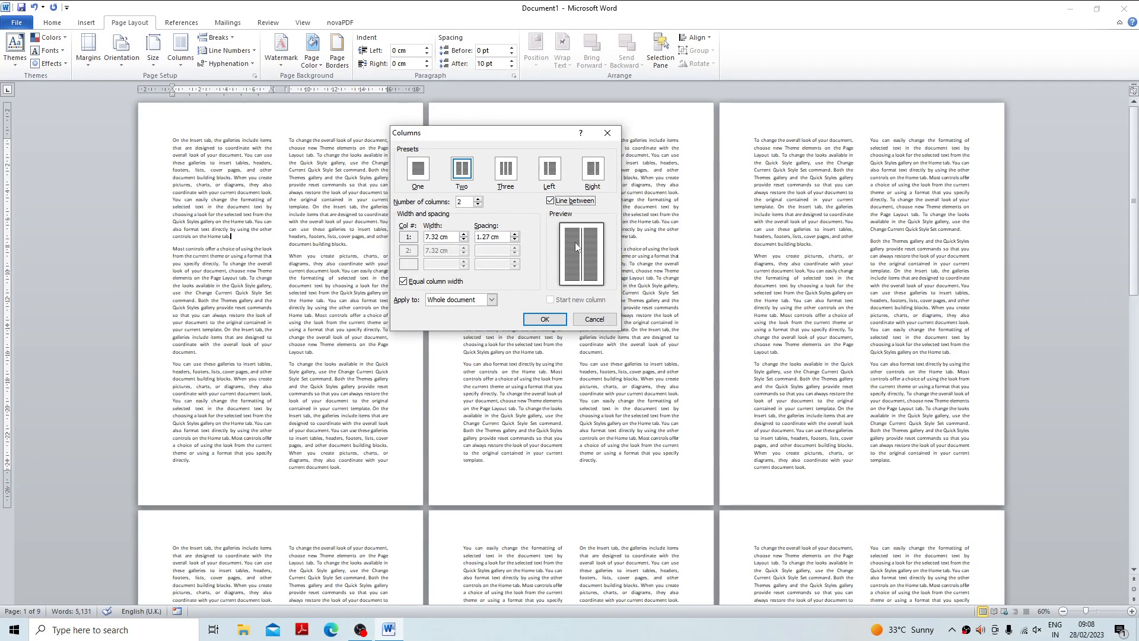
{"action": "left_click", "coordinate": [544, 320]}
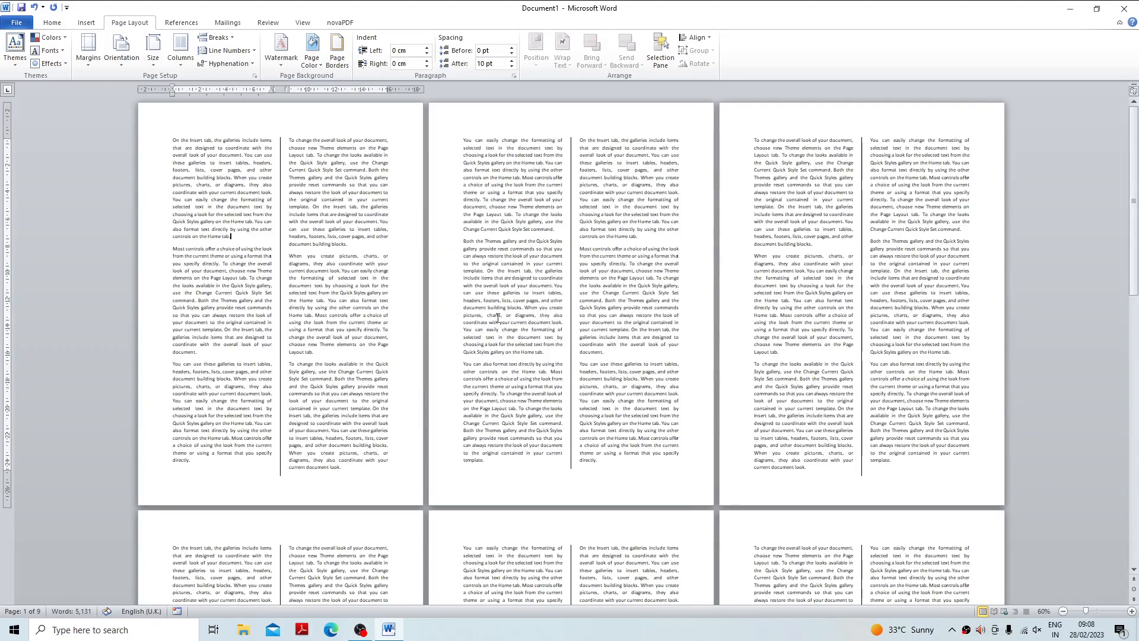
Split the whole document's text into eight equal-width columns, keeping the dividing lines between them.
{"action": "left_click", "coordinate": [180, 53]}
{"action": "left_click", "coordinate": [226, 211]}
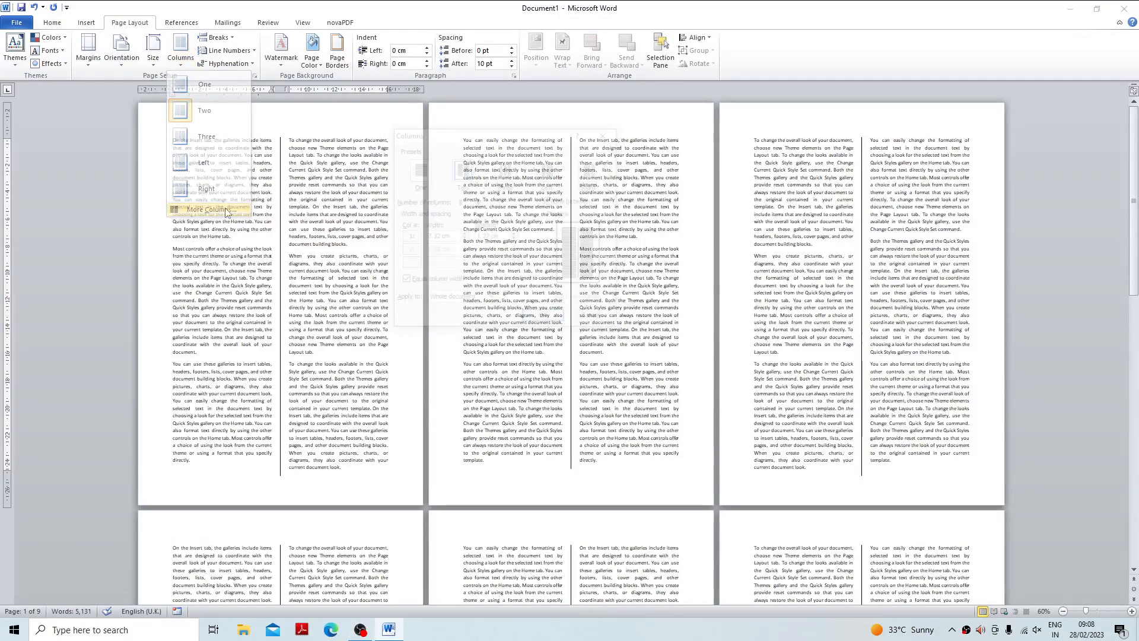
{"action": "left_click", "coordinate": [478, 200]}
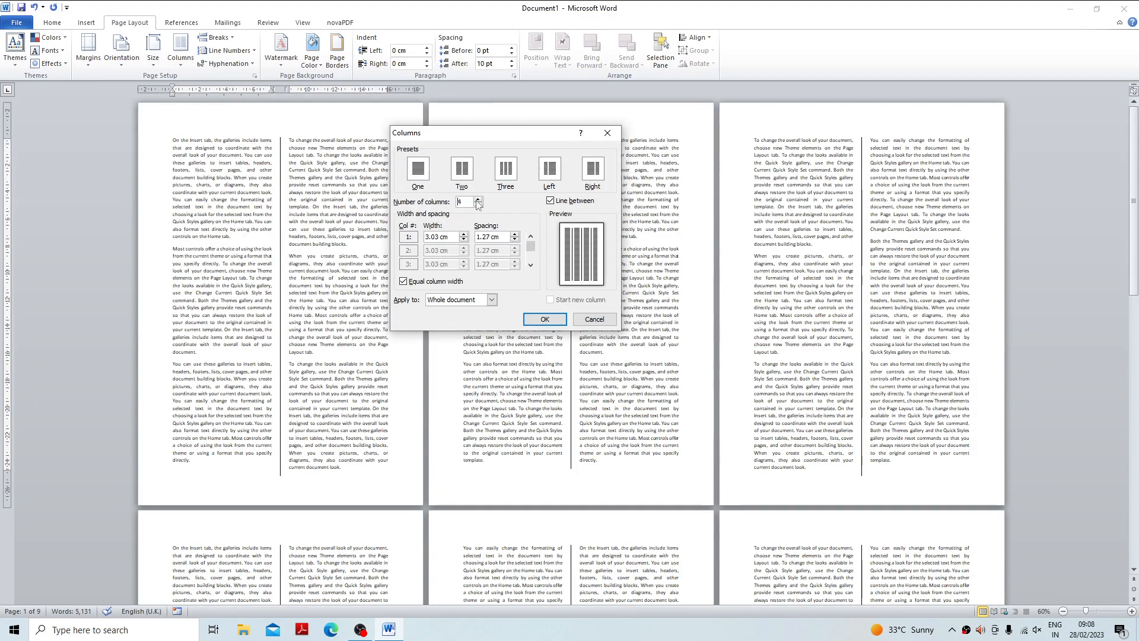
{"action": "left_click", "coordinate": [544, 319]}
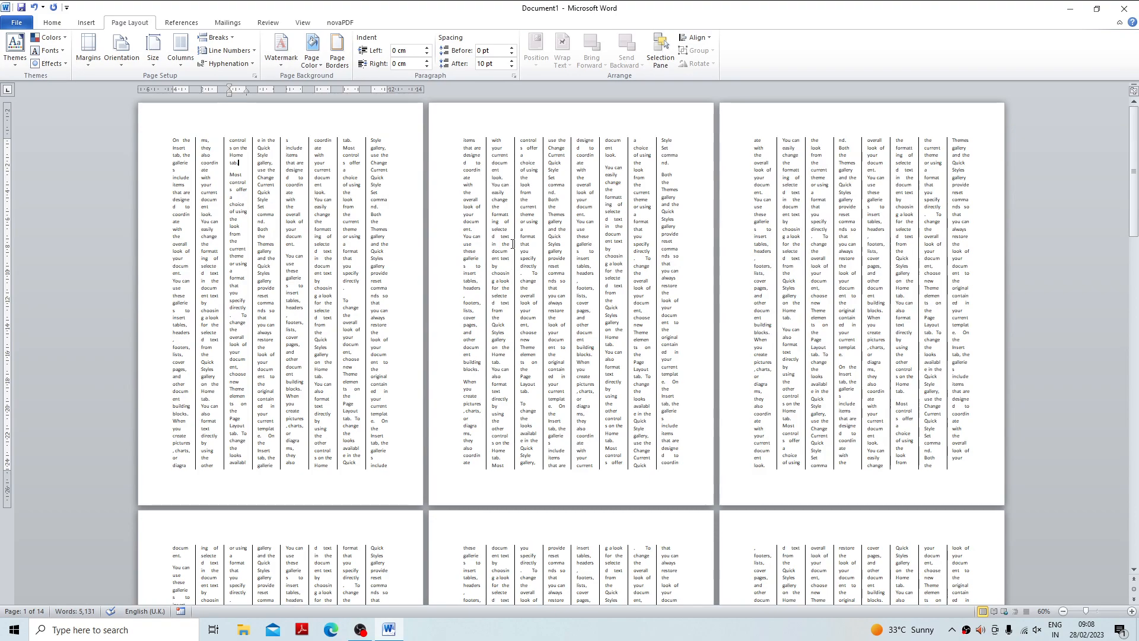
Set the document text back to a single column.
{"action": "left_click", "coordinate": [181, 50]}
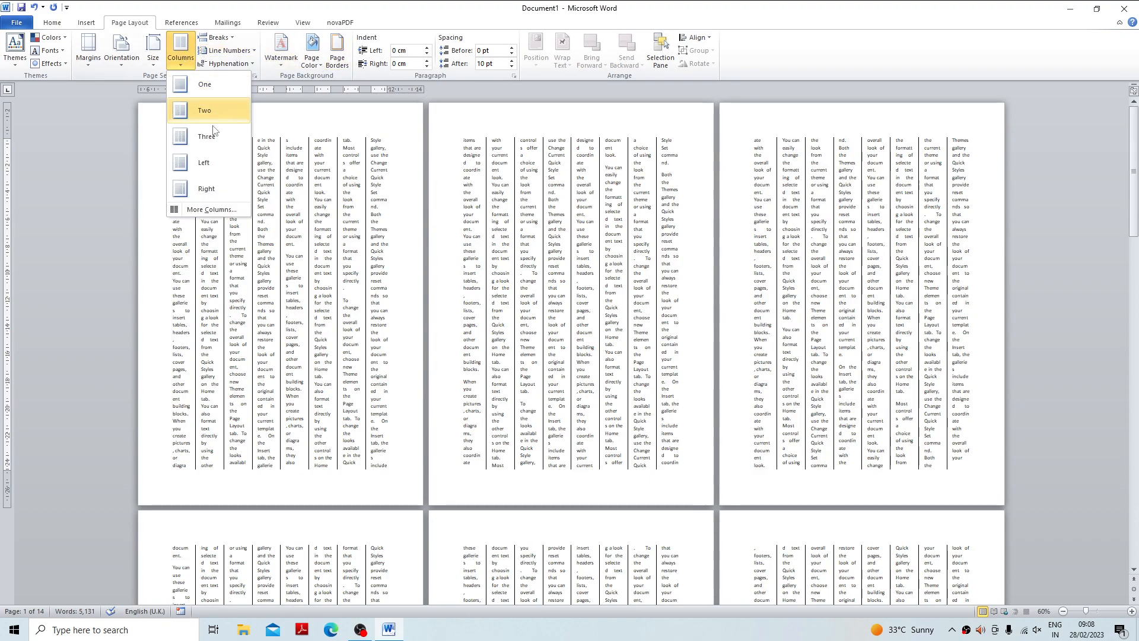
{"action": "left_click", "coordinate": [223, 92]}
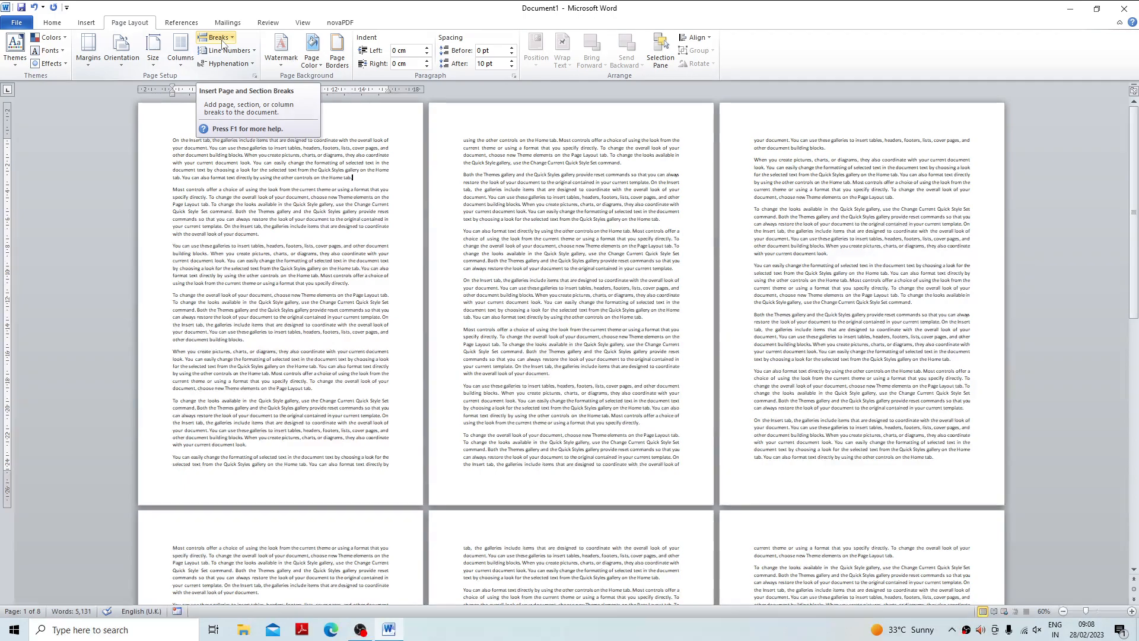
{"action": "left_click", "coordinate": [360, 629]}
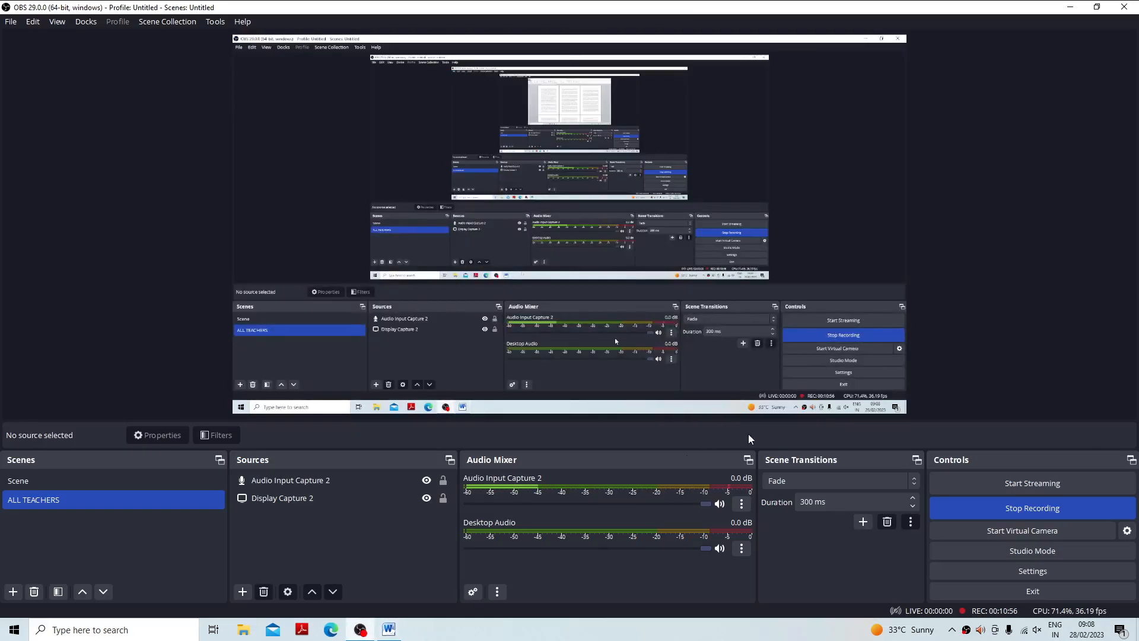